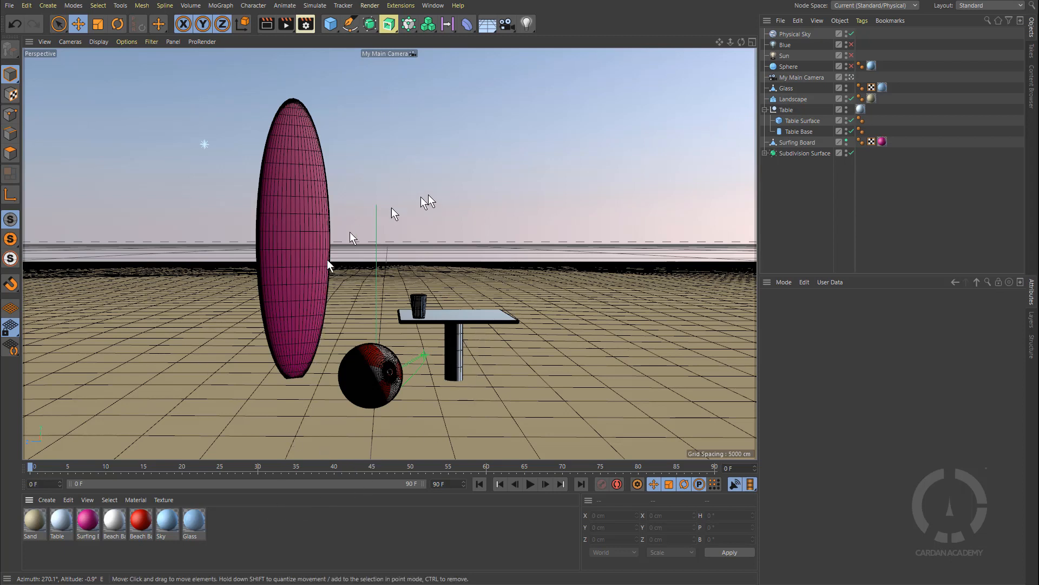
# Step: Add a plane facing +X and raise it to about 245.5 cm on the Y axis
pyautogui.click(331, 25)
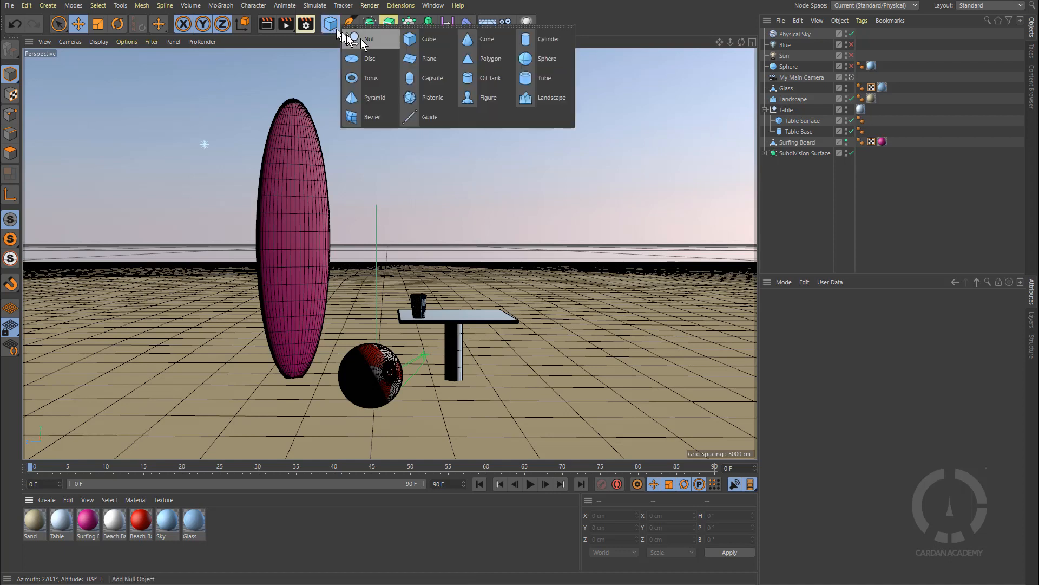
pyautogui.click(437, 57)
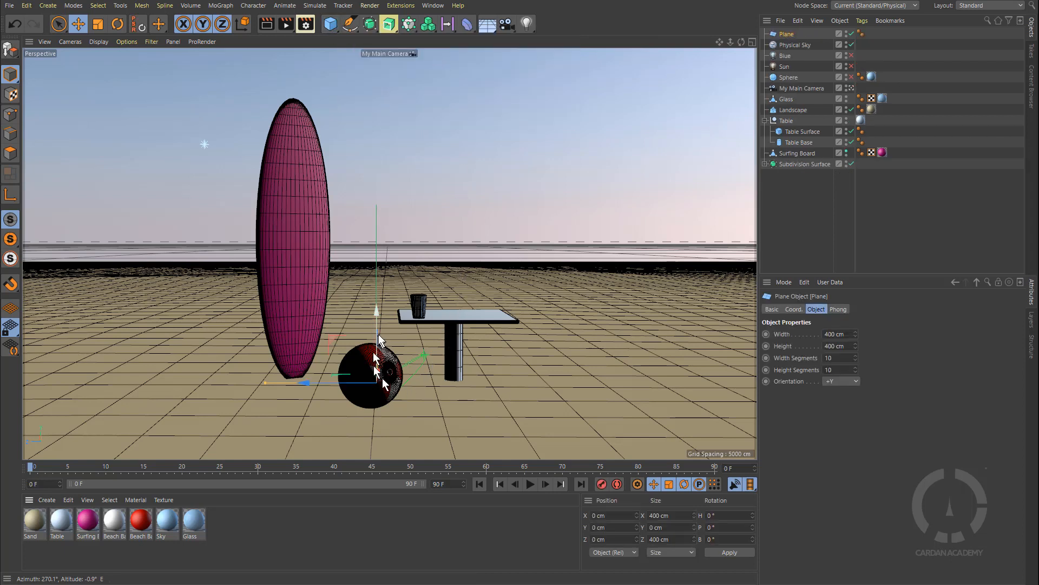
pyautogui.moveTo(379, 316); pyautogui.dragTo(367, 174)
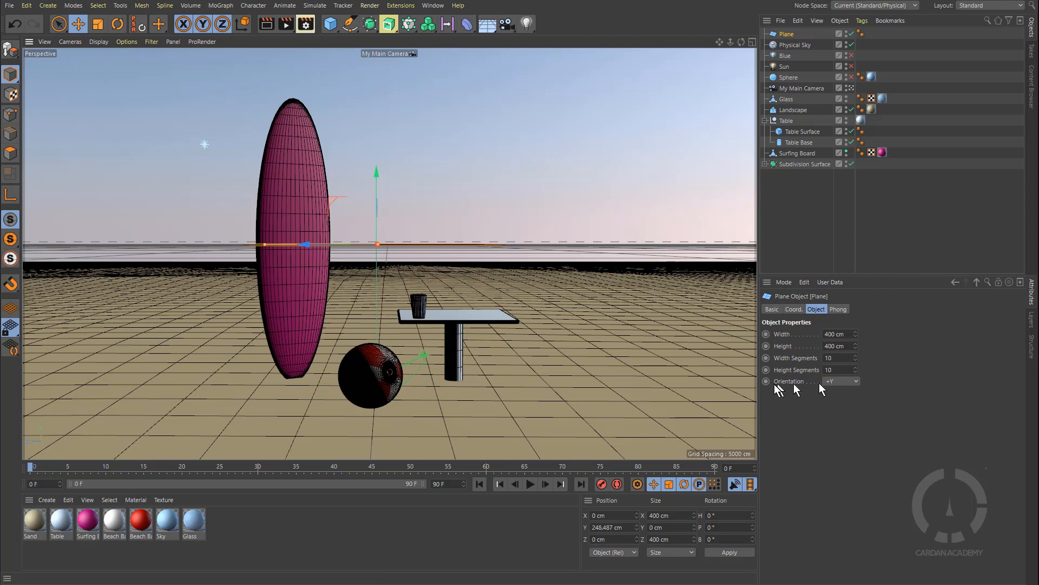
pyautogui.moveTo(378, 174)
pyautogui.mouseDown()
pyautogui.moveTo(378, 269)
pyautogui.moveTo(381, 174)
pyautogui.mouseUp()
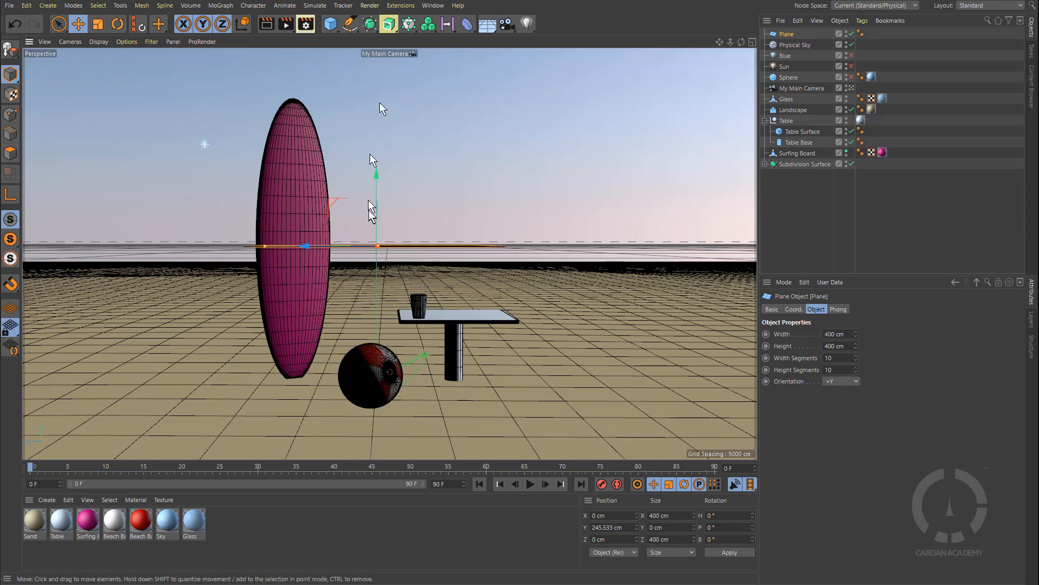
pyautogui.click(846, 381)
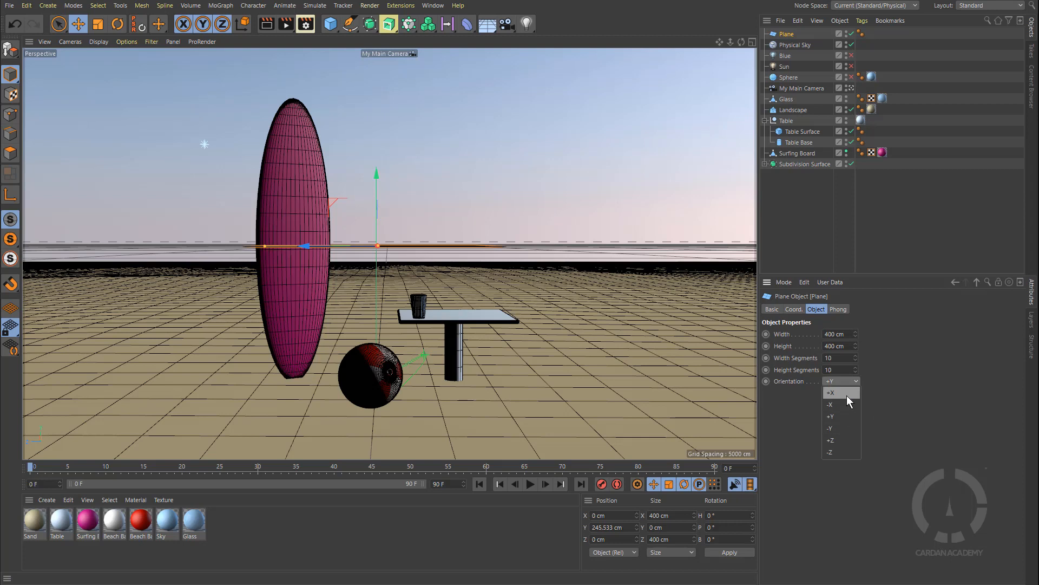
pyautogui.click(847, 394)
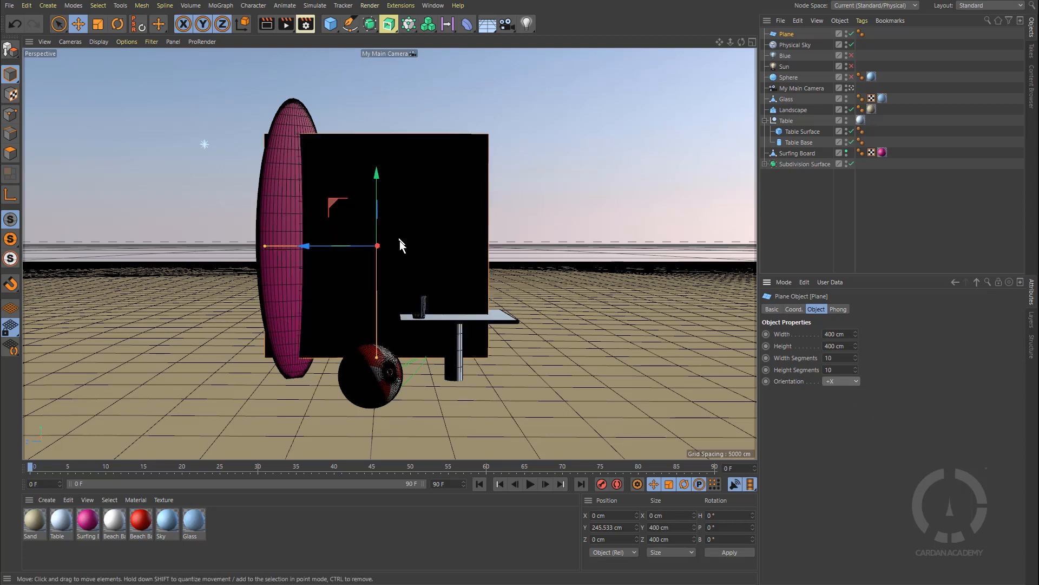
# Step: Disable the Physical Sky, Subdivision Surface, Table Base, Table Surface and Landscape objects in the scene
pyautogui.click(851, 45)
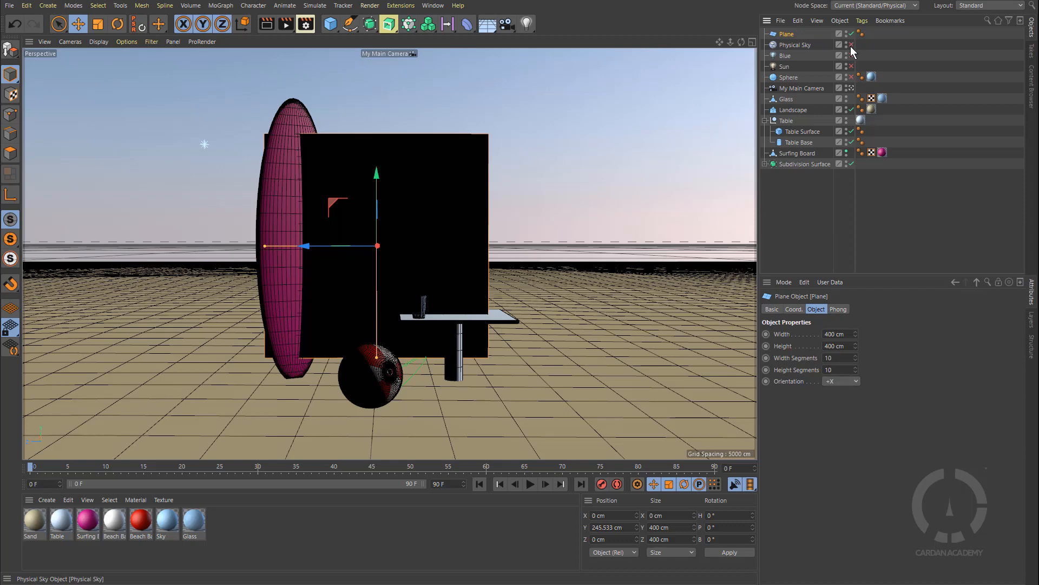
pyautogui.click(851, 56)
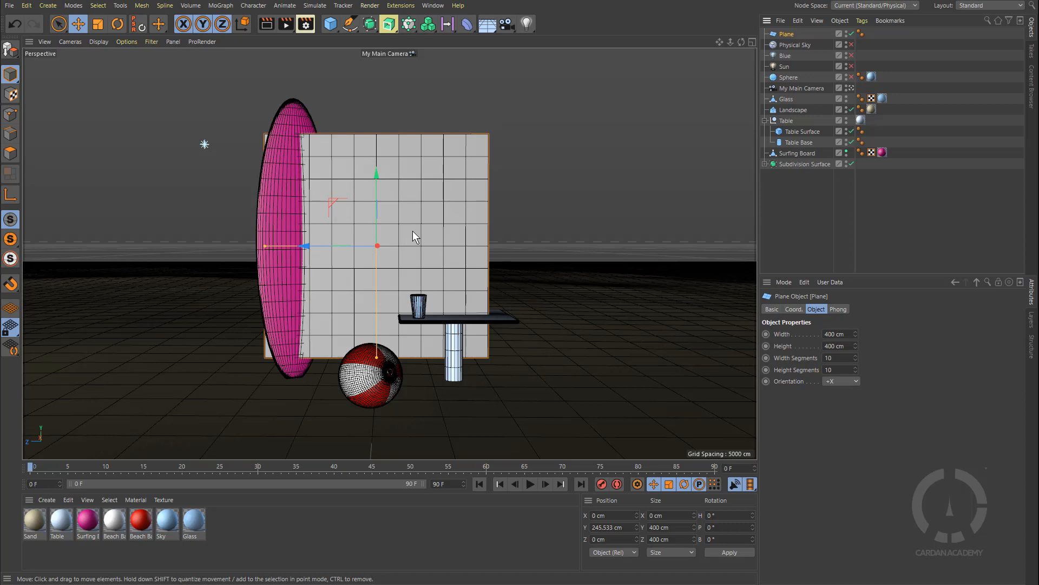
pyautogui.click(851, 163)
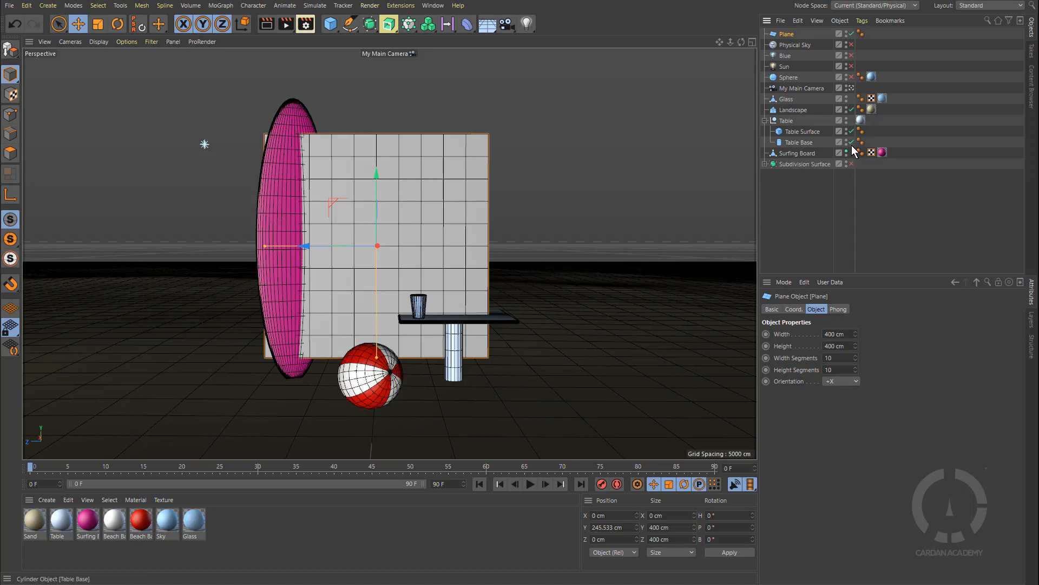
pyautogui.click(851, 142)
pyautogui.click(852, 131)
pyautogui.click(851, 109)
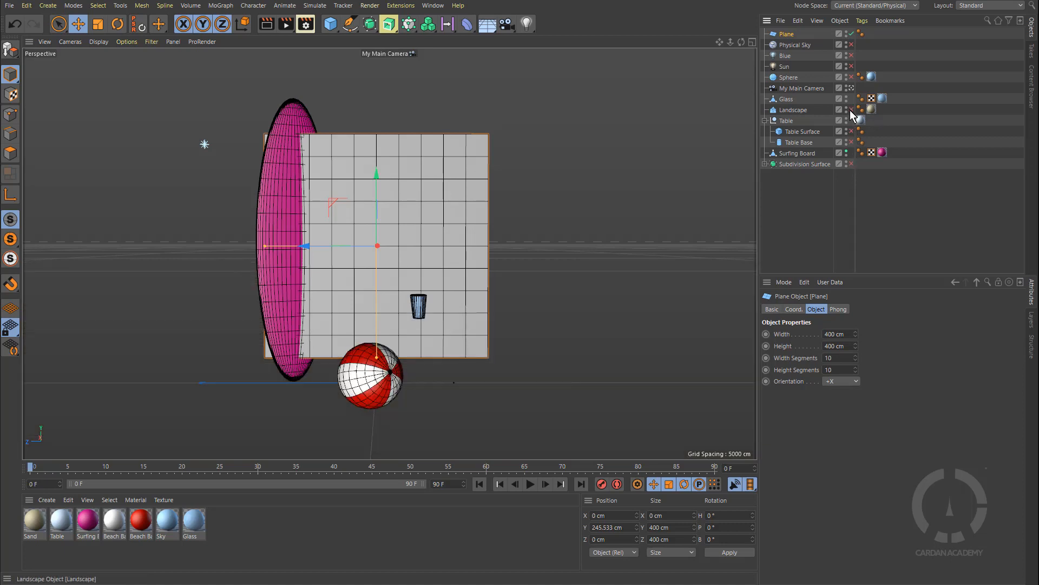
# Step: Toggle the Surfing Board's viewport visibility off and back on
pyautogui.click(848, 153)
pyautogui.click(848, 153)
pyautogui.click(847, 152)
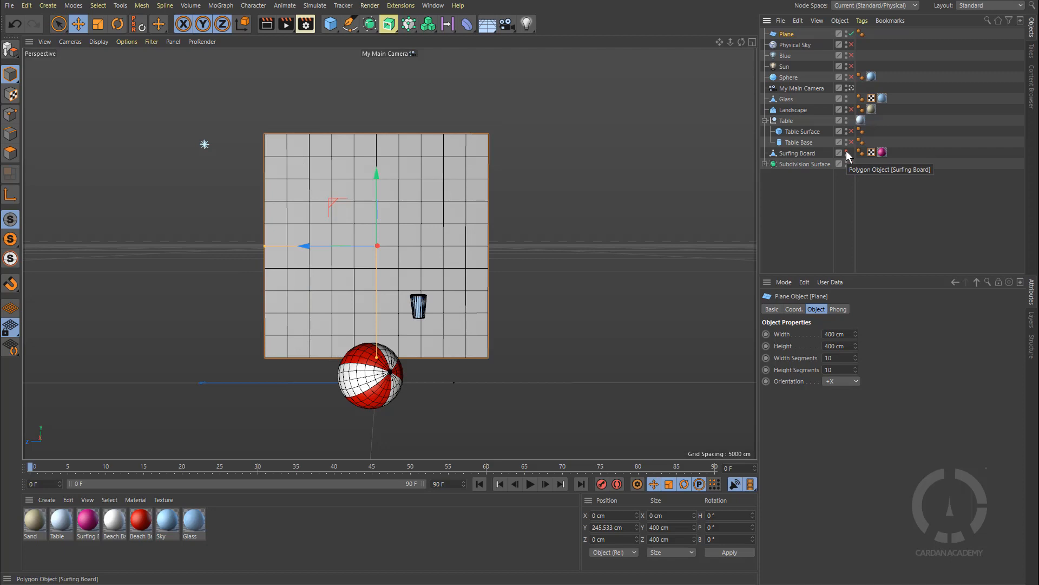
pyautogui.click(847, 151)
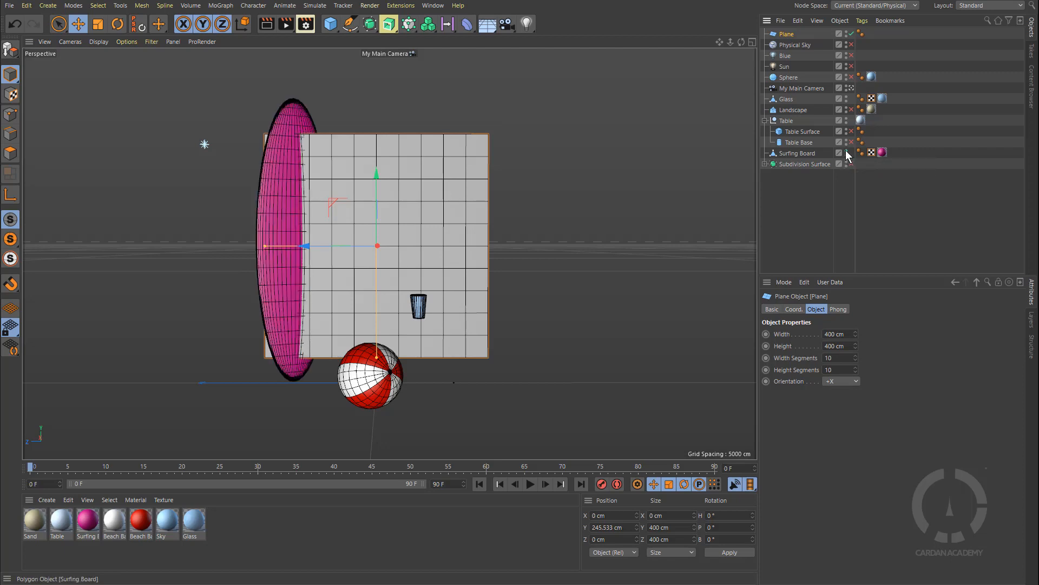
pyautogui.click(846, 151)
# Step: Show the layer list and assign the Subdivision Surface to a new layer
pyautogui.click(1032, 321)
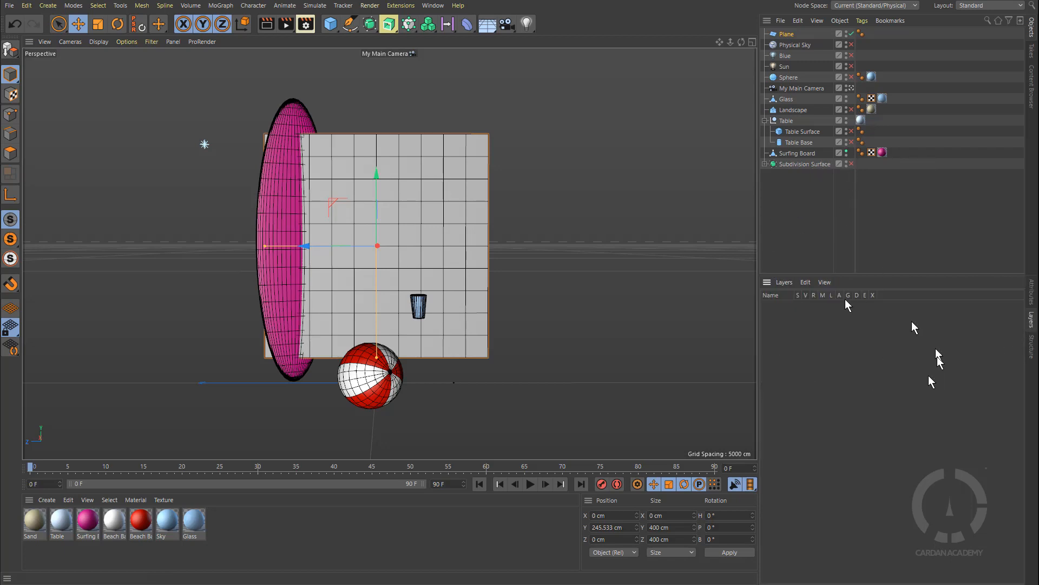
pyautogui.rightClick(814, 161)
pyautogui.click(801, 168)
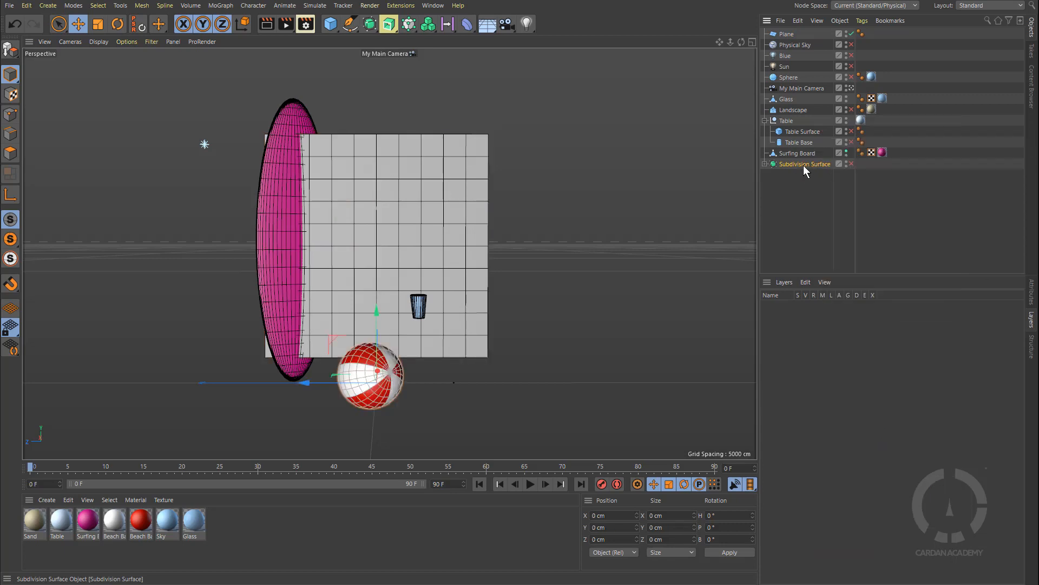
pyautogui.click(840, 163)
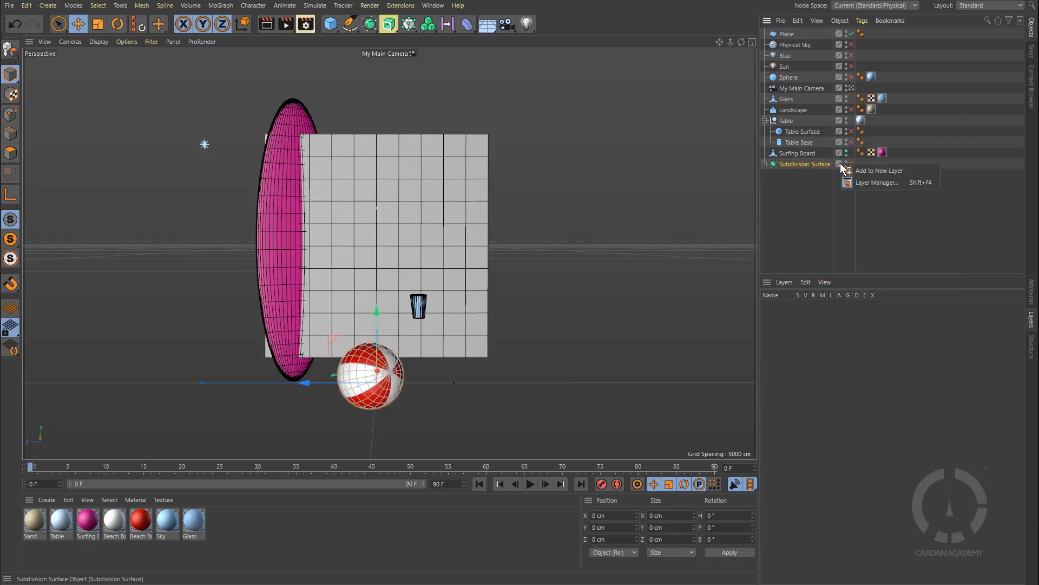
pyautogui.click(816, 189)
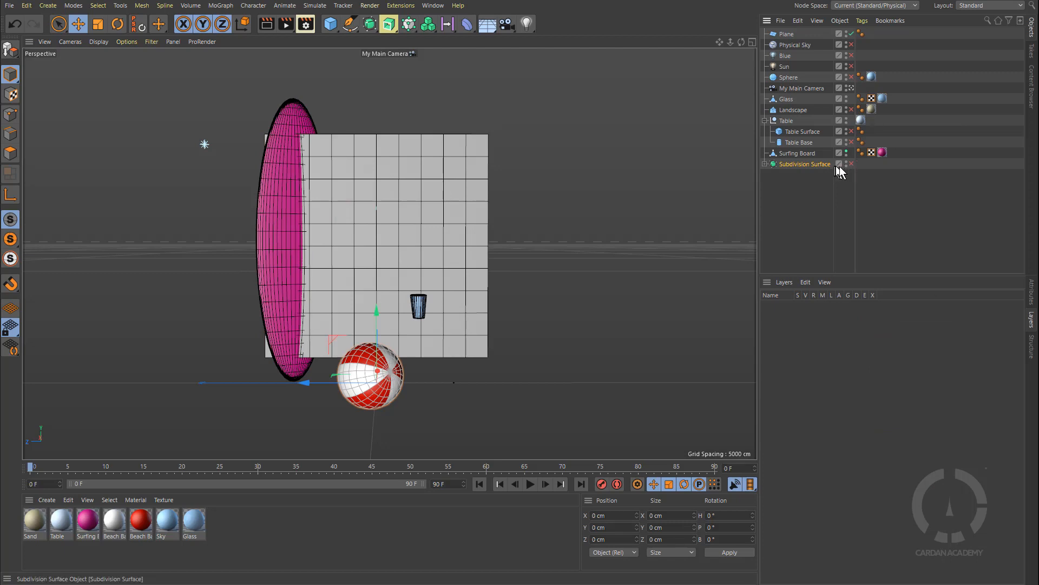
pyautogui.click(839, 164)
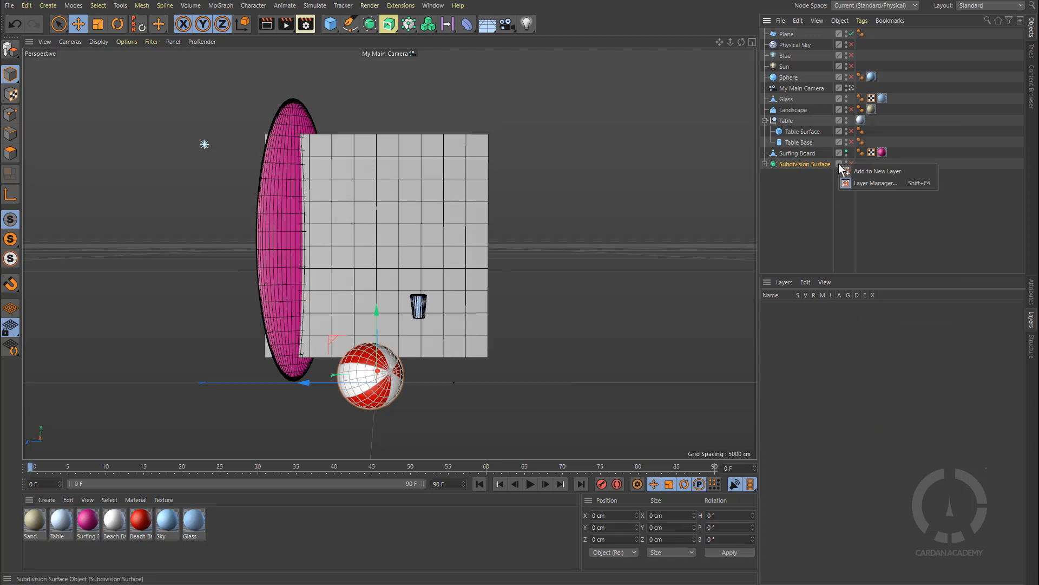
pyautogui.click(869, 171)
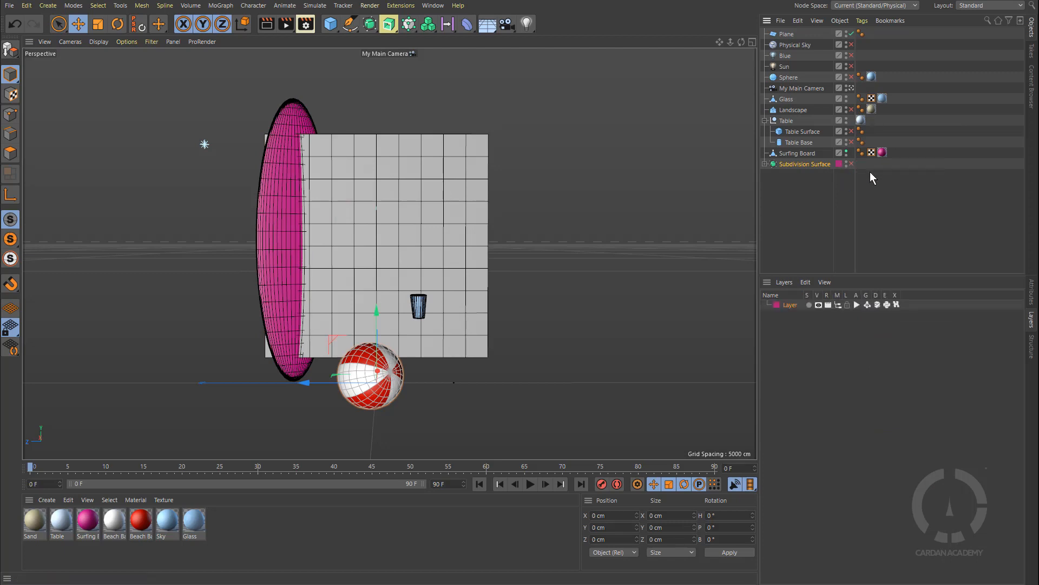
# Step: Add the Surfing Board to the existing layer
pyautogui.click(840, 153)
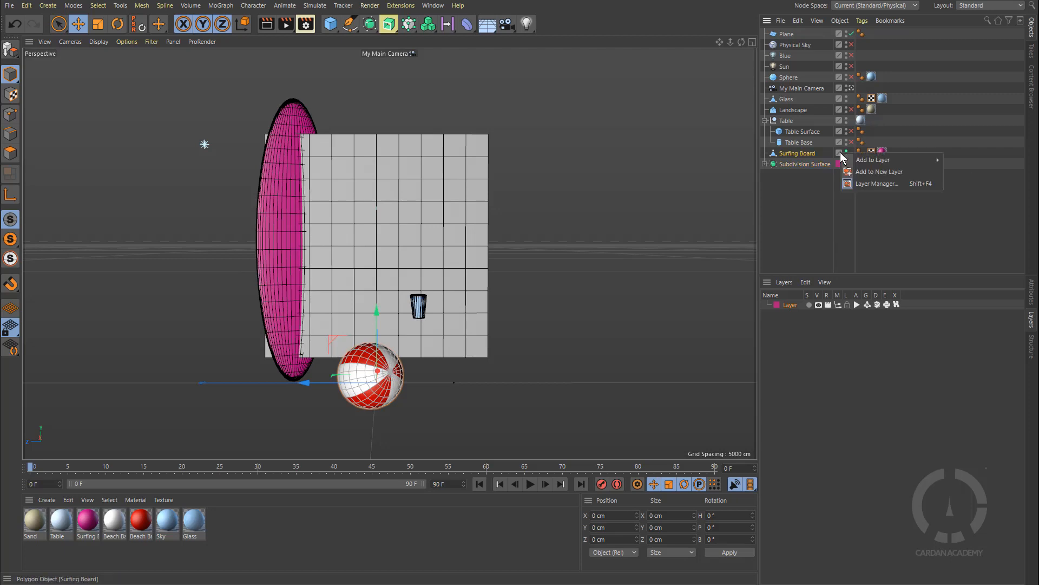
pyautogui.moveTo(846, 160)
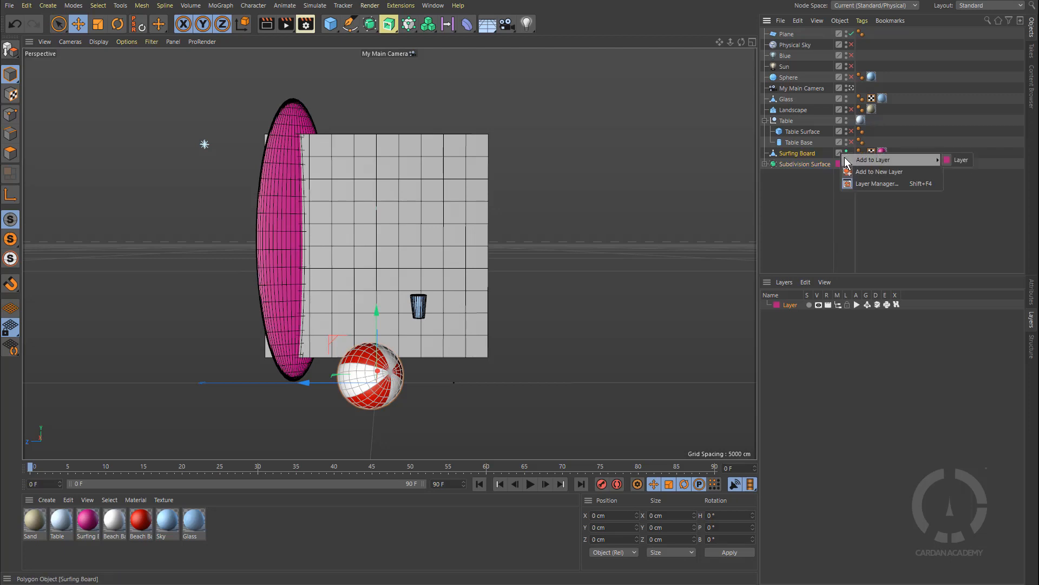
pyautogui.click(959, 158)
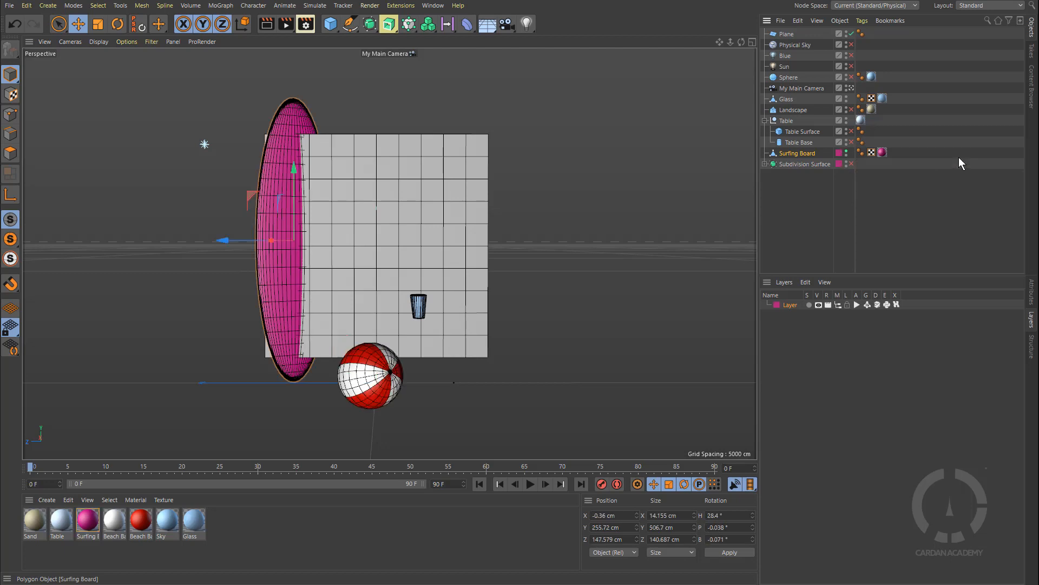
pyautogui.click(840, 142)
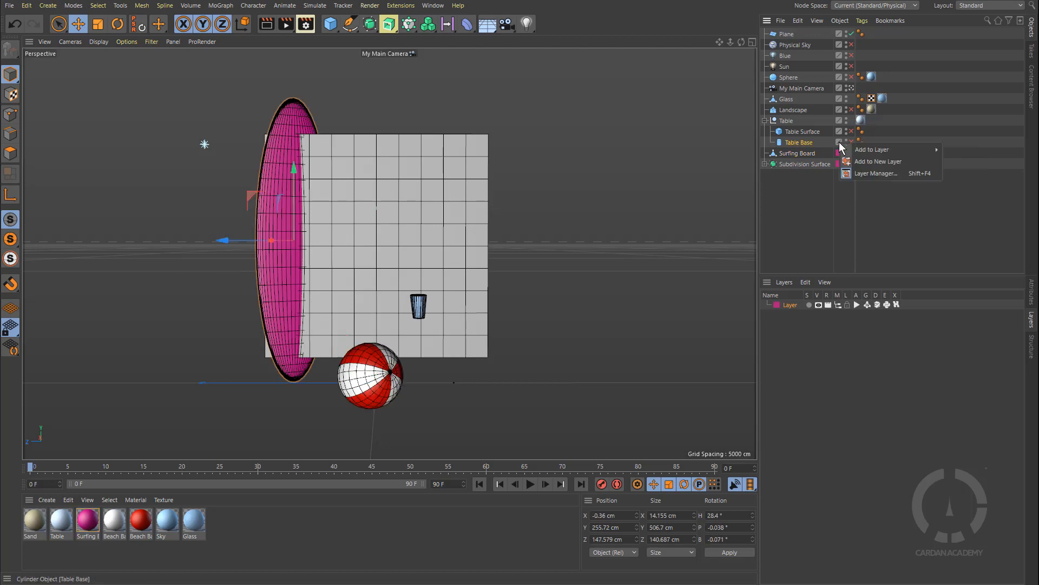
pyautogui.click(873, 161)
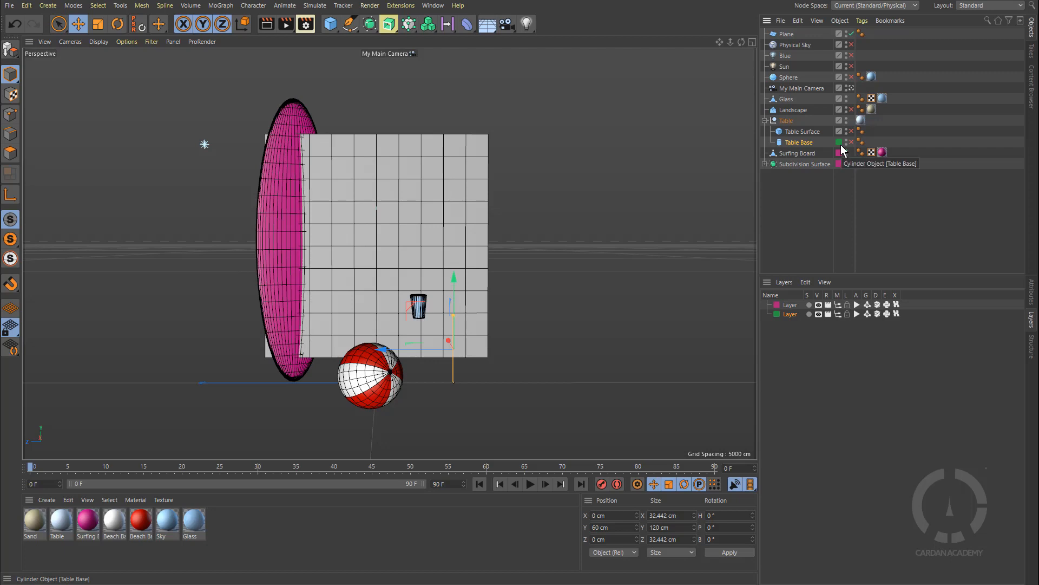
pyautogui.hotkey('ctrl', 'z')
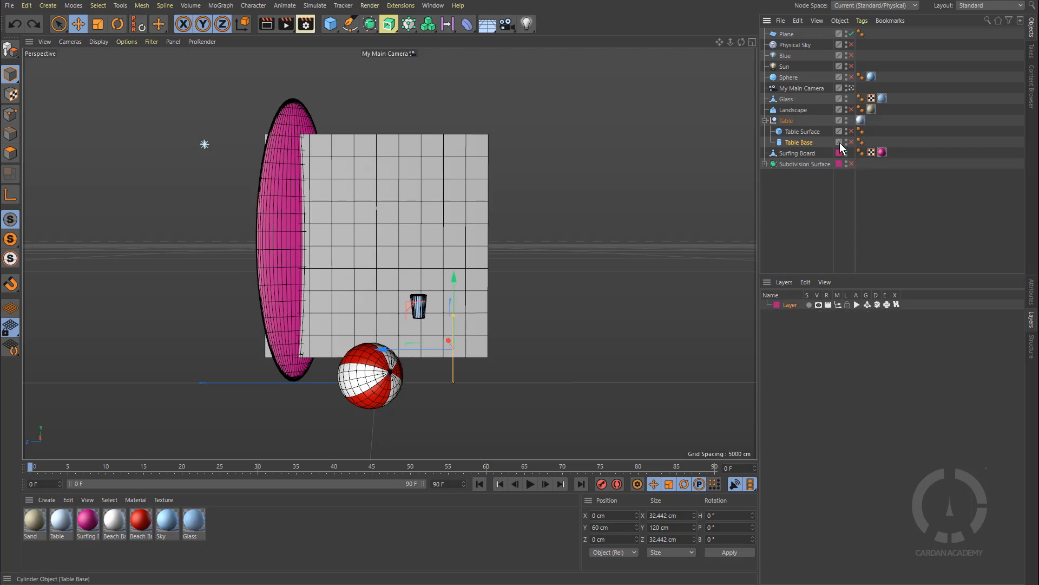
# Step: Assign the Table Base, Table Surface, Table, Landscape and Glass to the same existing layer
pyautogui.click(840, 142)
pyautogui.moveTo(875, 149)
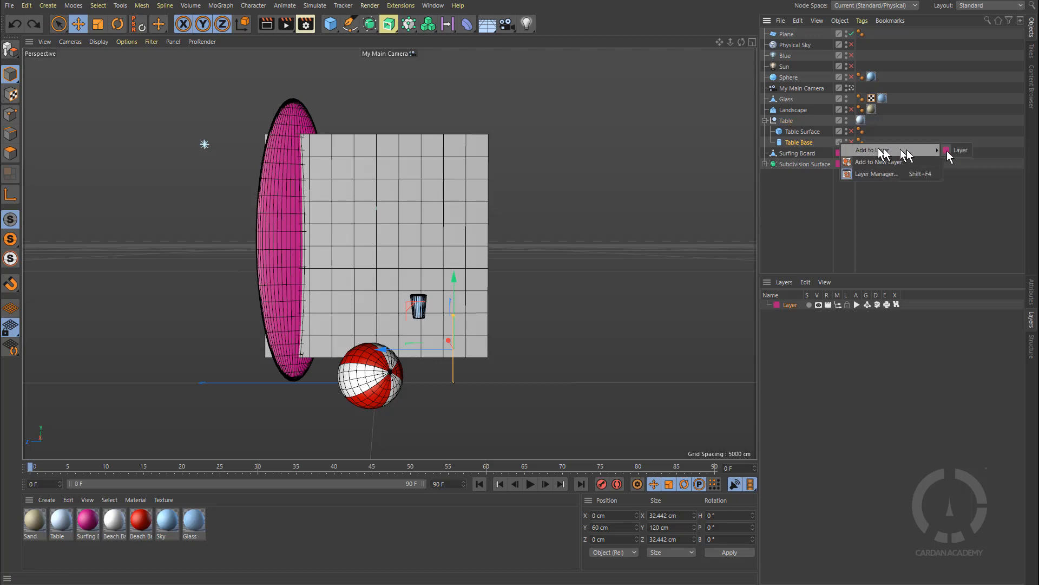
pyautogui.click(961, 151)
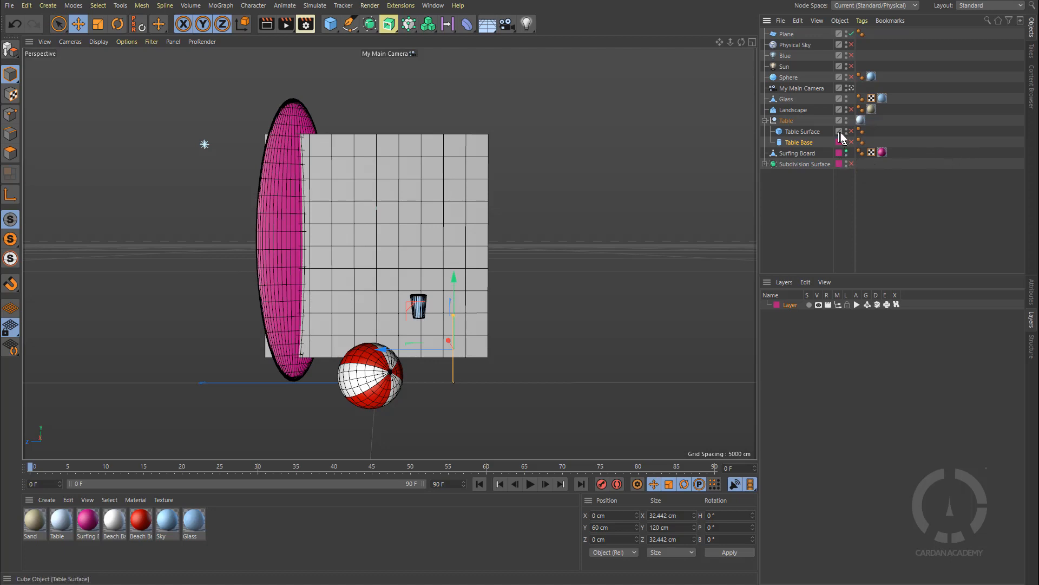
pyautogui.moveTo(840, 143); pyautogui.dragTo(842, 102)
# Step: Switch the viewport from My Main Camera to the default camera and get closer to the objects
pyautogui.click(851, 88)
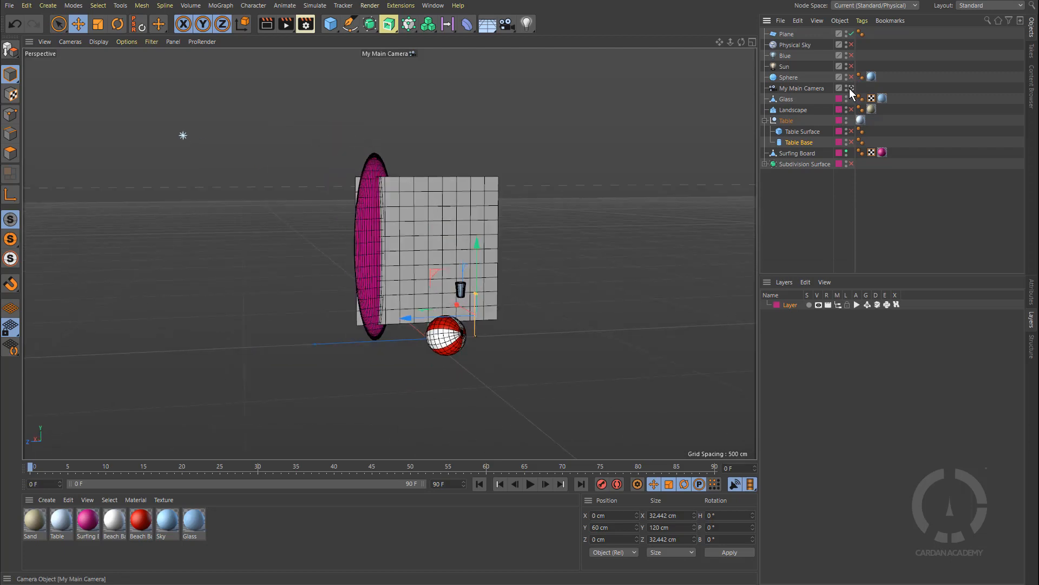
pyautogui.click(851, 88)
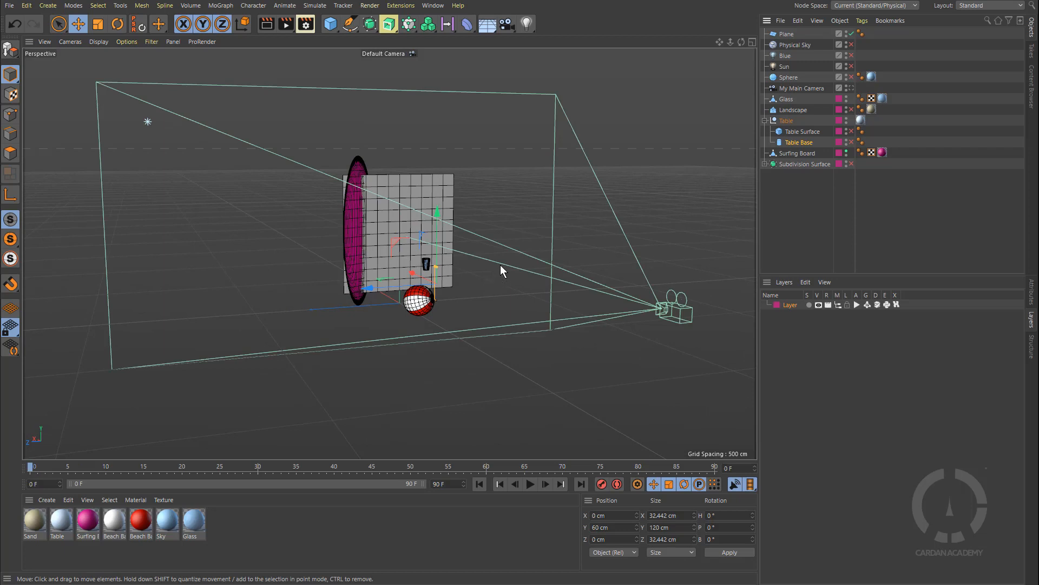
pyautogui.scroll(10, 500, 264)
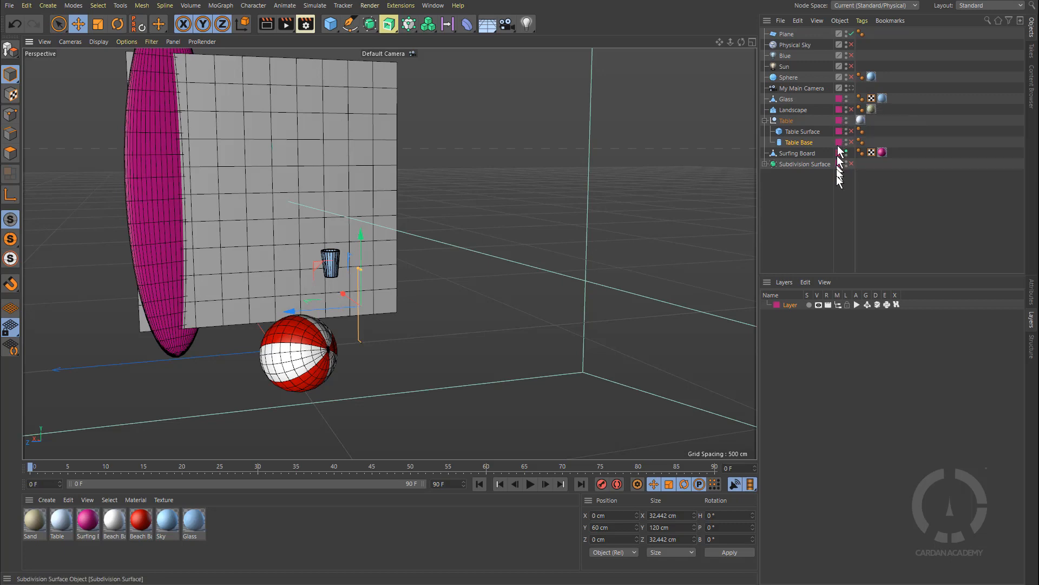
# Step: Re-enable the Landscape, Table Surface, Table Base and Subdivision Surface, keeping the Surfing Board visible
pyautogui.click(852, 110)
pyautogui.click(852, 131)
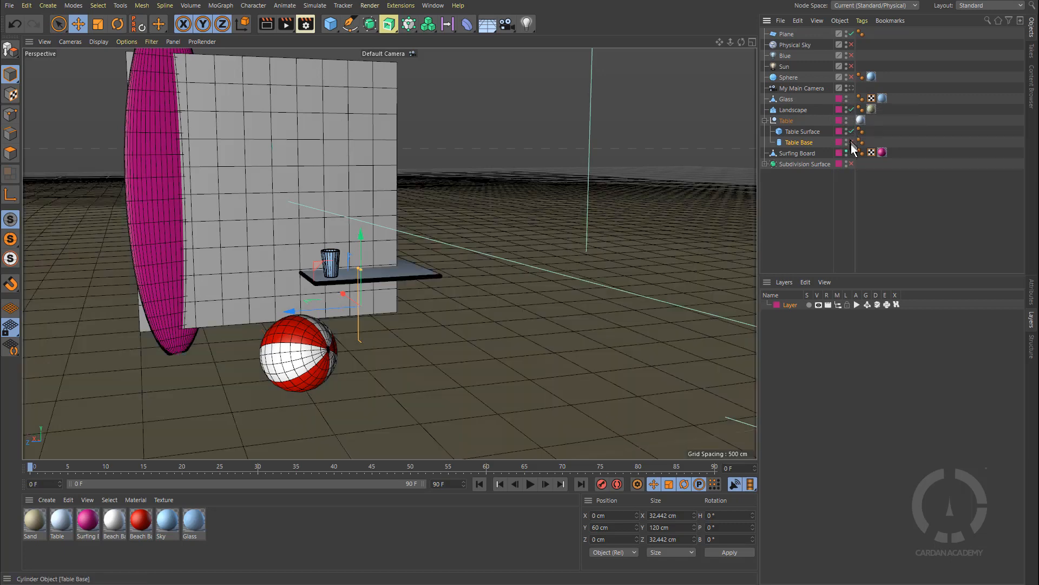
pyautogui.click(851, 142)
pyautogui.click(851, 153)
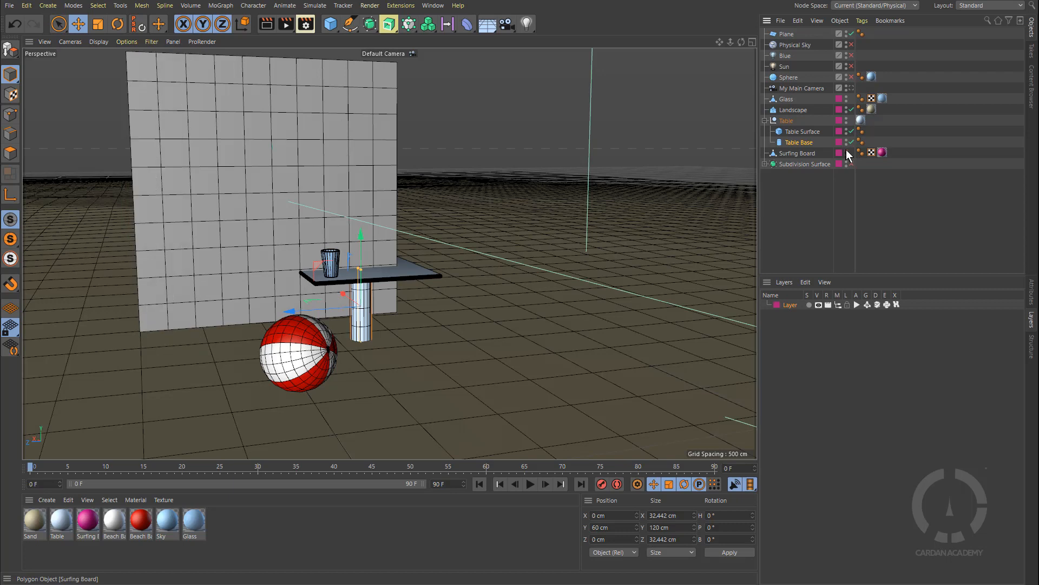
pyautogui.click(852, 153)
pyautogui.click(851, 164)
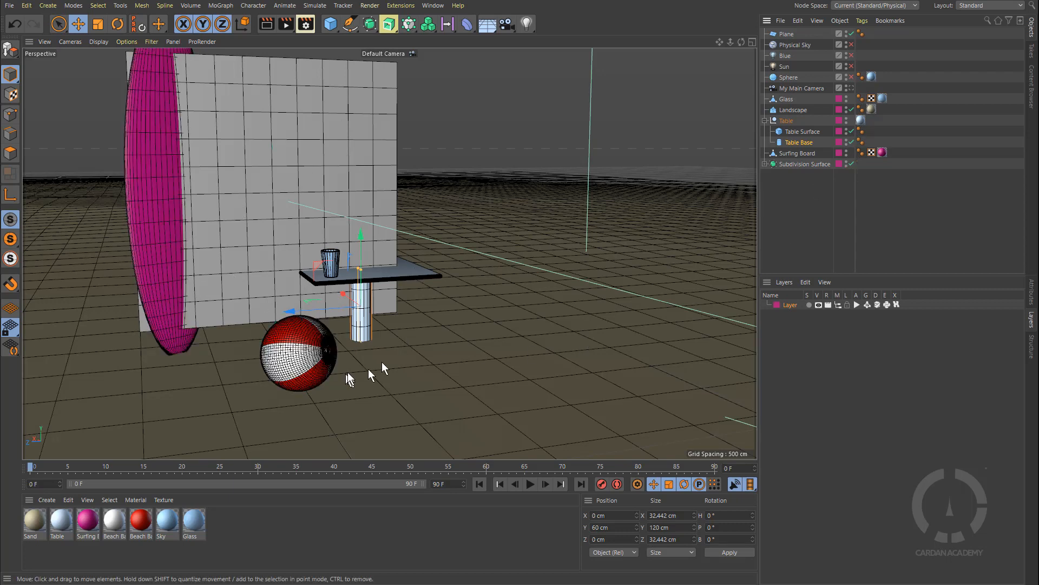
# Step: Hide the layer's objects in the viewport and add My Main Camera to that layer
pyautogui.click(819, 305)
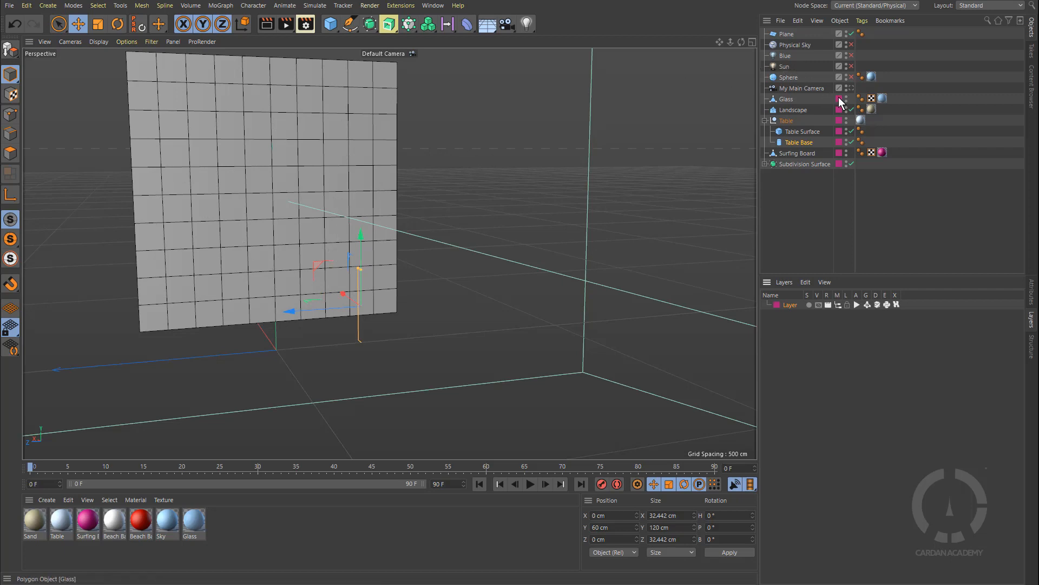
pyautogui.moveTo(839, 98); pyautogui.dragTo(840, 88)
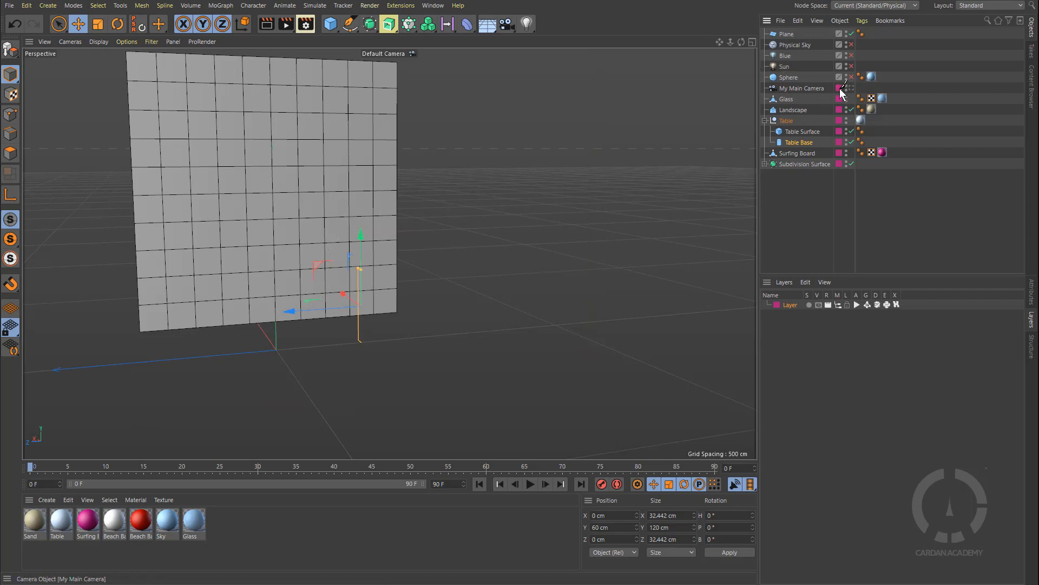
# Step: Put the Physical Sky in a new layer and add the Blue and Sun lights to that same layer
pyautogui.click(839, 45)
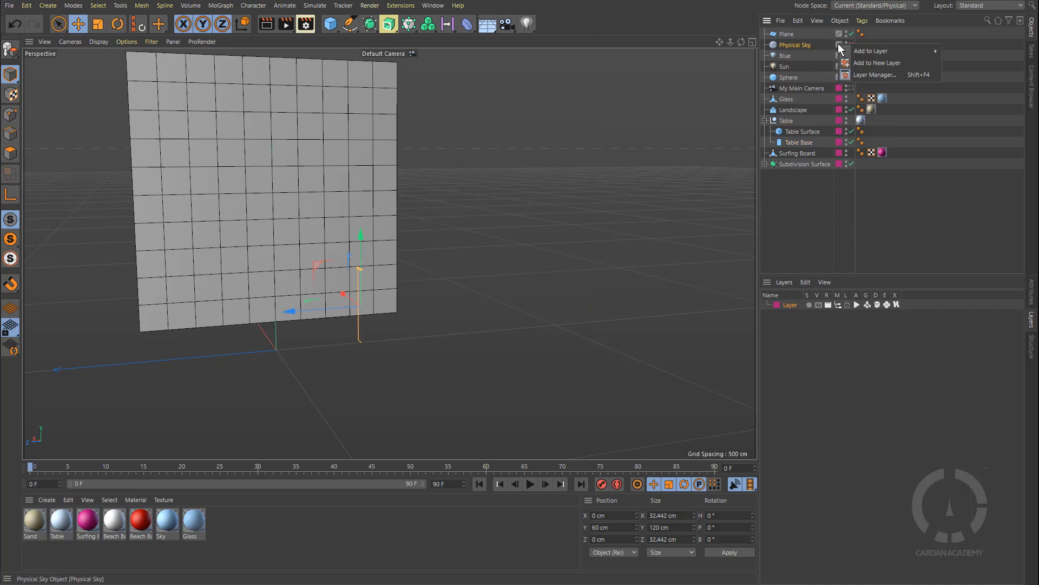
pyautogui.click(885, 63)
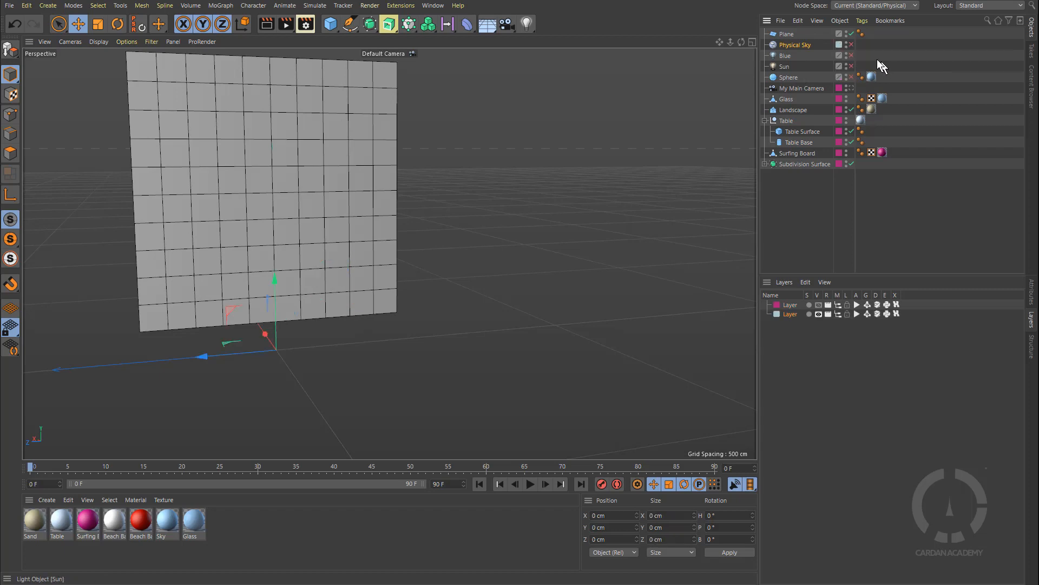
pyautogui.click(839, 56)
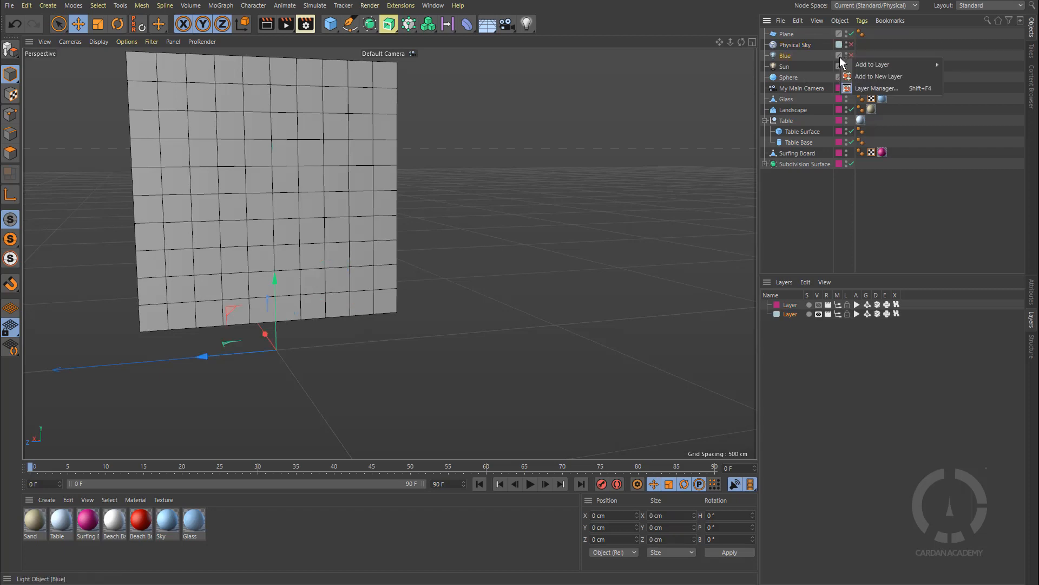
pyautogui.moveTo(862, 63)
pyautogui.click(957, 76)
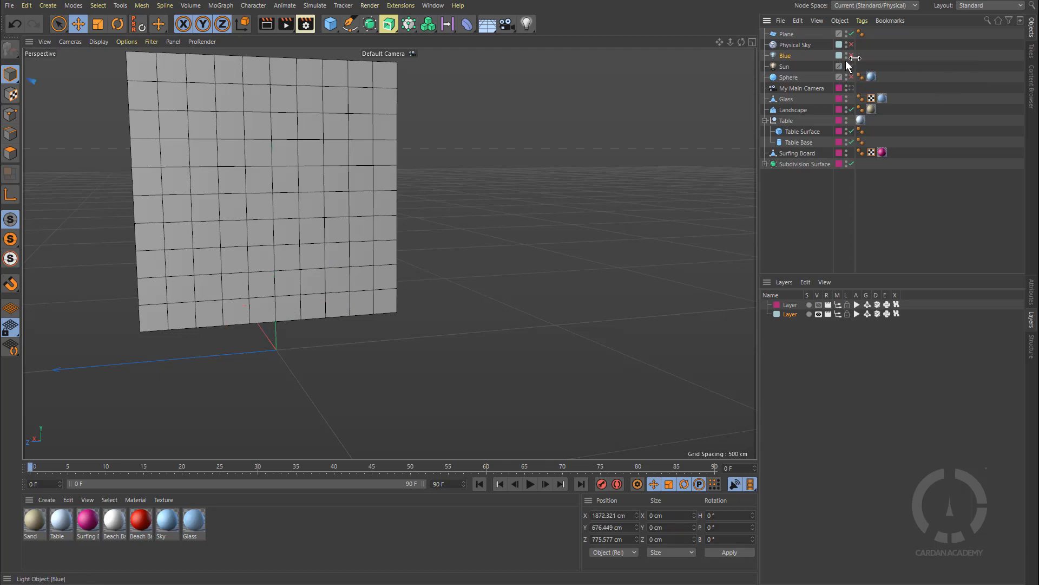
pyautogui.click(840, 64)
pyautogui.moveTo(872, 72)
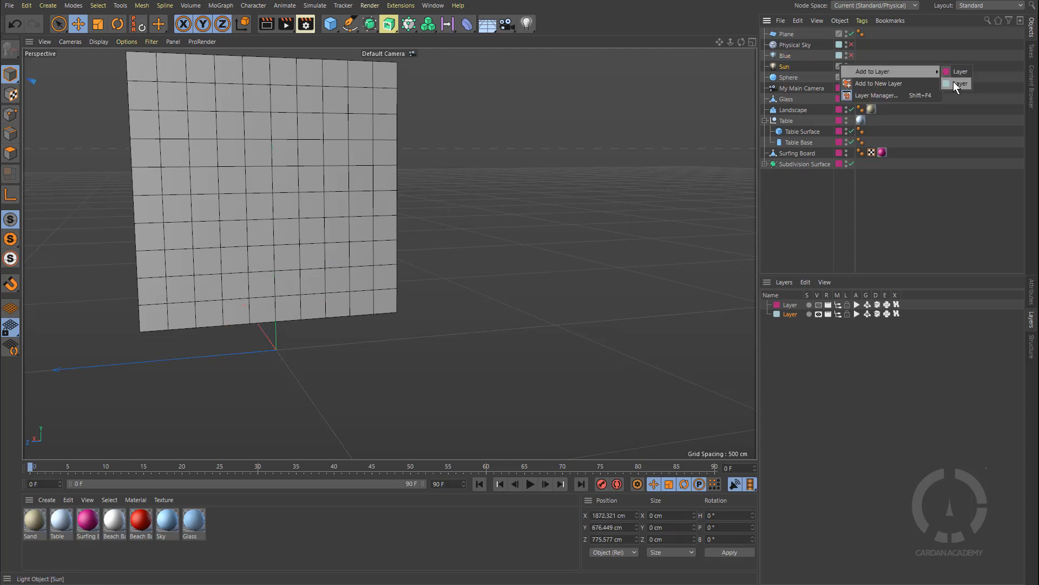
pyautogui.click(954, 81)
# Step: Enable the Physical Sky, Blue and Sun objects and hide their shared layer in the viewport
pyautogui.click(851, 45)
pyautogui.click(851, 55)
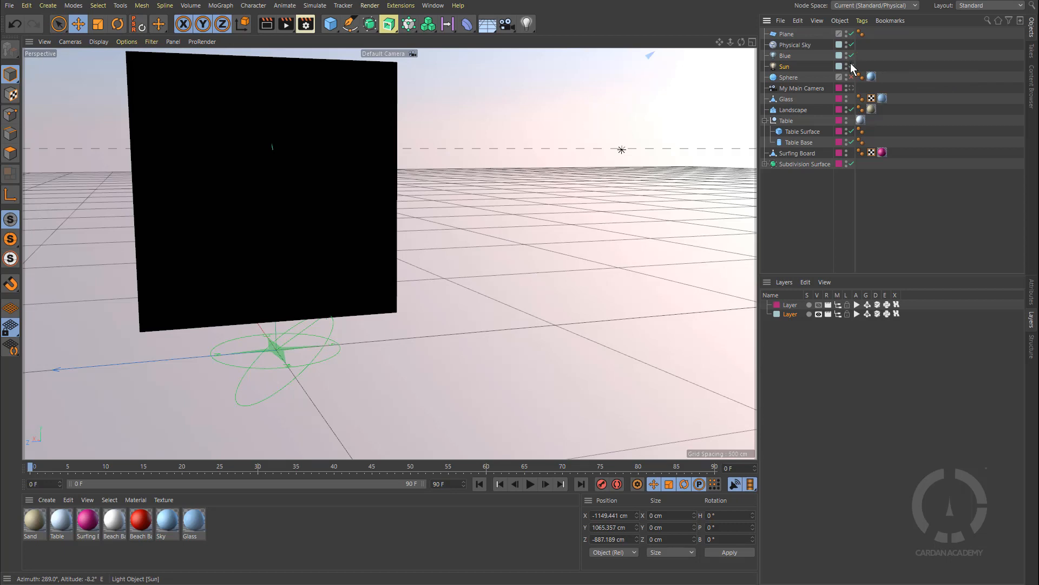
pyautogui.click(851, 66)
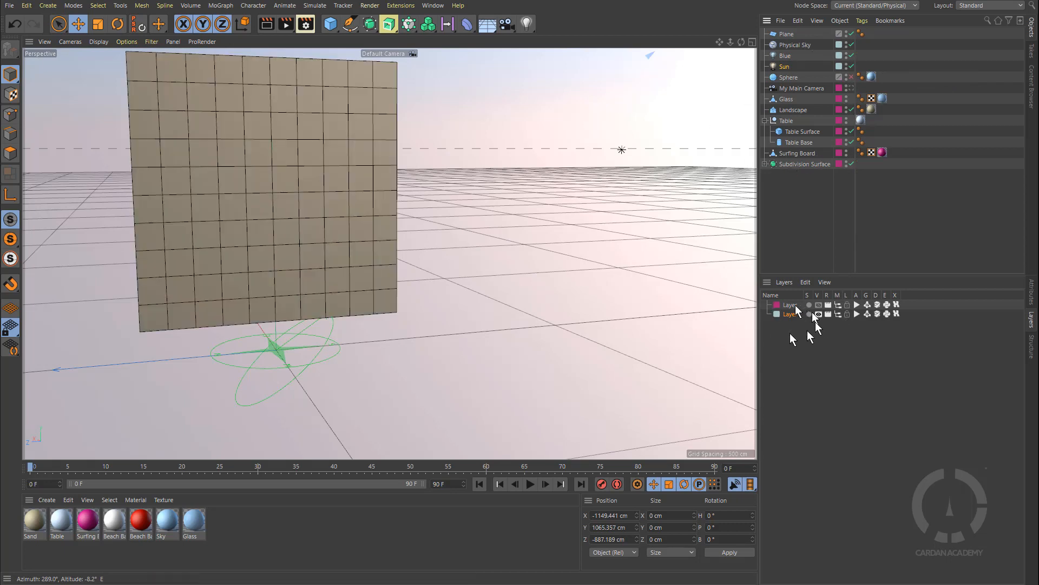
pyautogui.click(820, 315)
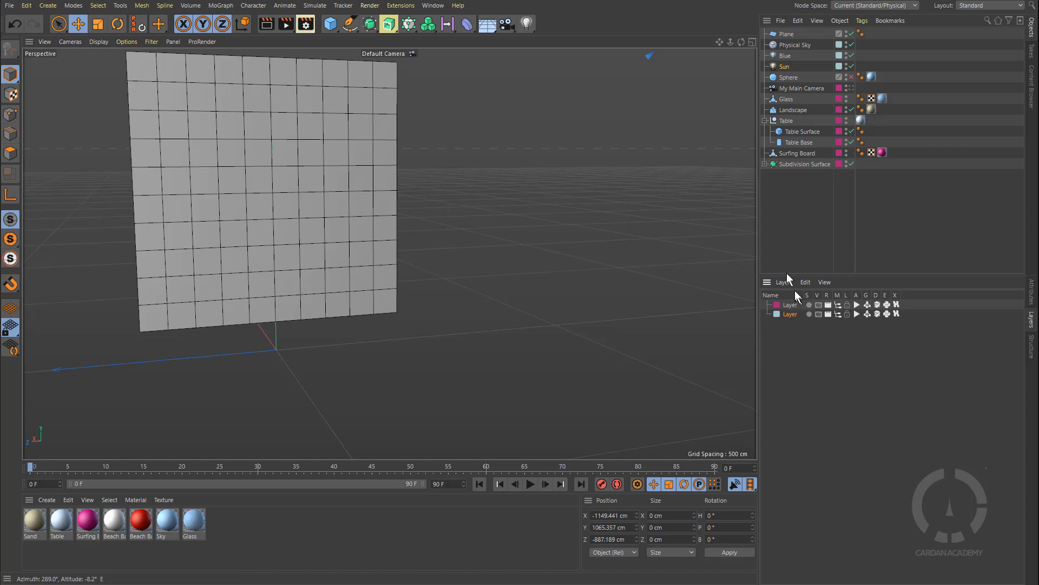
# Step: Move My Main Camera into a new layer of its own and hide that layer in the viewport
pyautogui.click(839, 88)
pyautogui.moveTo(871, 94)
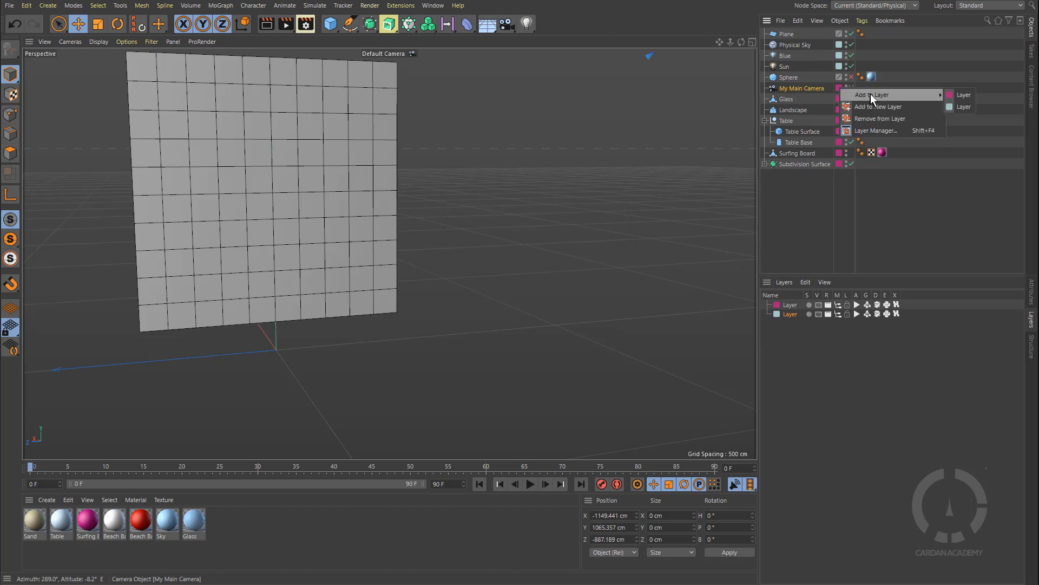
pyautogui.click(897, 105)
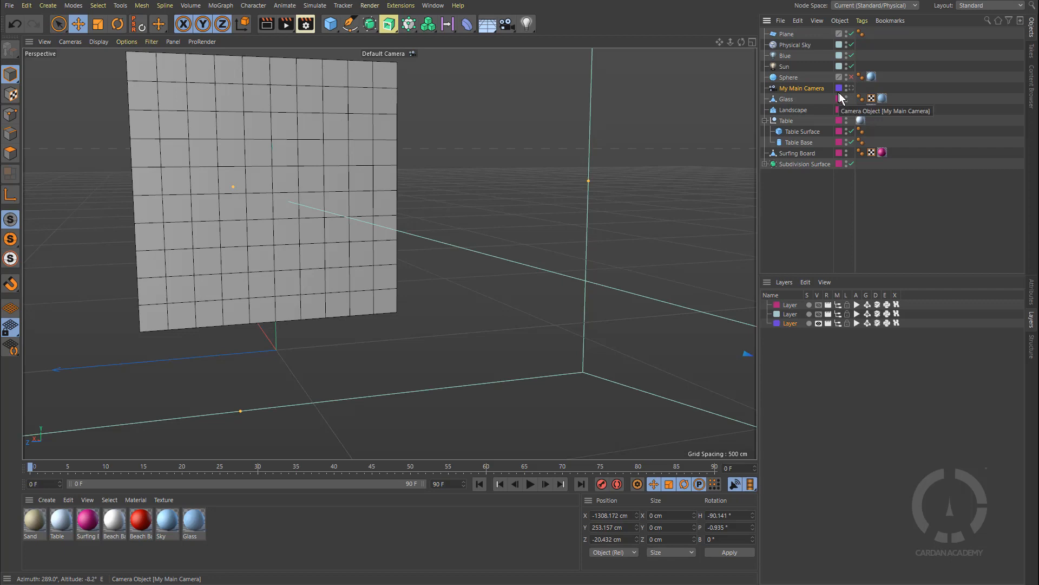
pyautogui.click(818, 323)
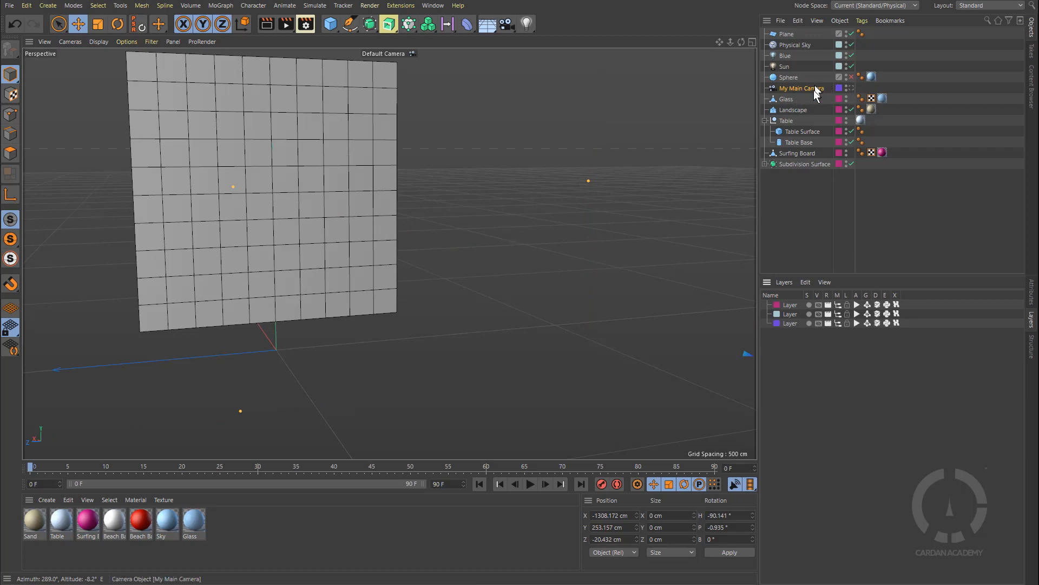
# Step: Duplicate My Main Camera below the other objects, assign the copy to a new layer and look through it
pyautogui.keyDown('ctrl'); pyautogui.moveTo(813, 89); pyautogui.dragTo(838, 178); pyautogui.keyUp('ctrl')
pyautogui.click(840, 177)
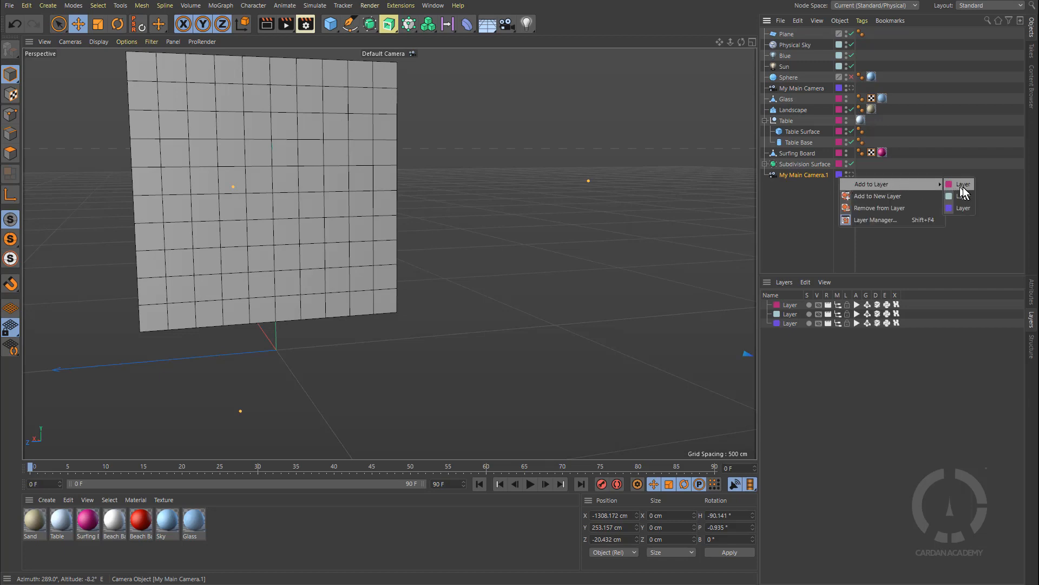
pyautogui.click(892, 196)
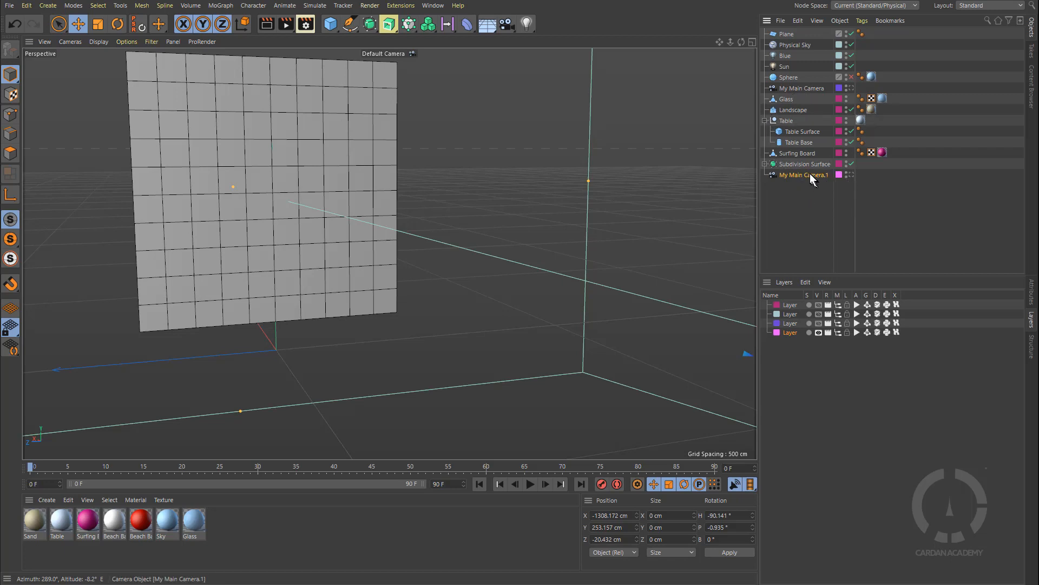
pyautogui.click(851, 174)
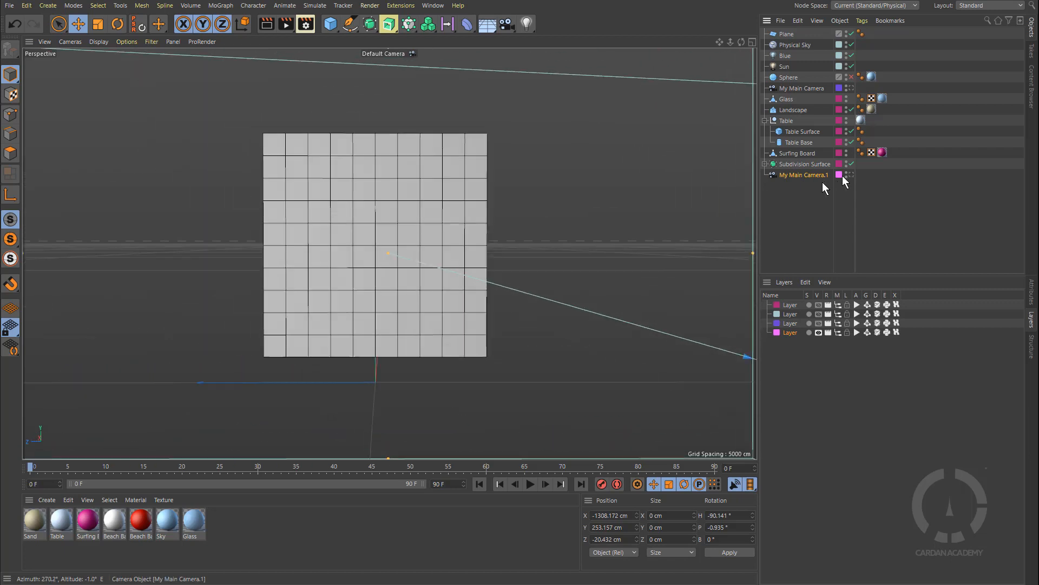
# Step: Rename the Plane object to Palm
pyautogui.click(791, 33)
pyautogui.doubleClick(791, 33)
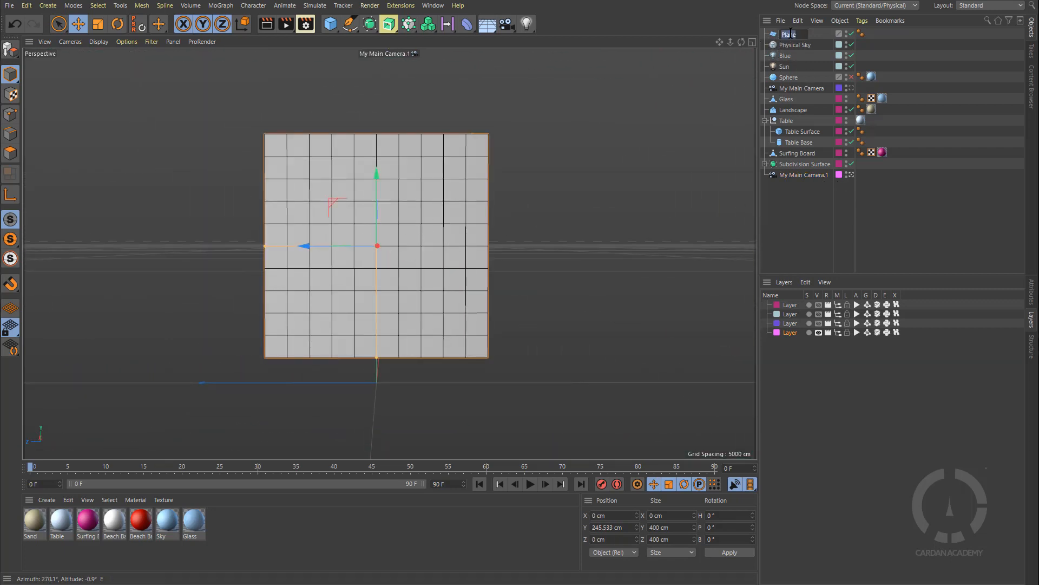
pyautogui.write('Palm')
pyautogui.press('Return')
# Step: Create a new material named Palm and disable its Reflectance channel
pyautogui.doubleClick(251, 522)
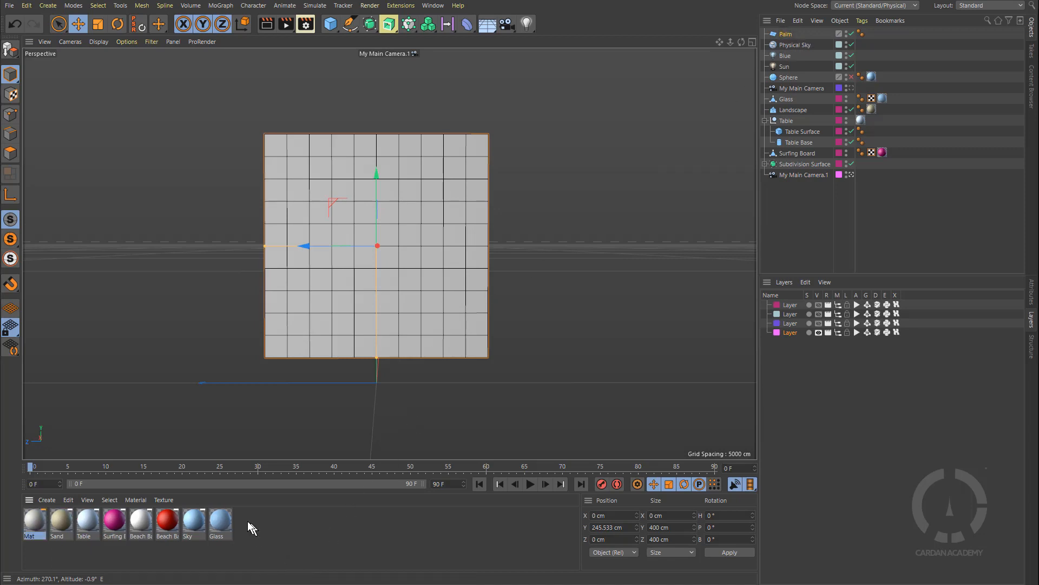
pyautogui.doubleClick(36, 520)
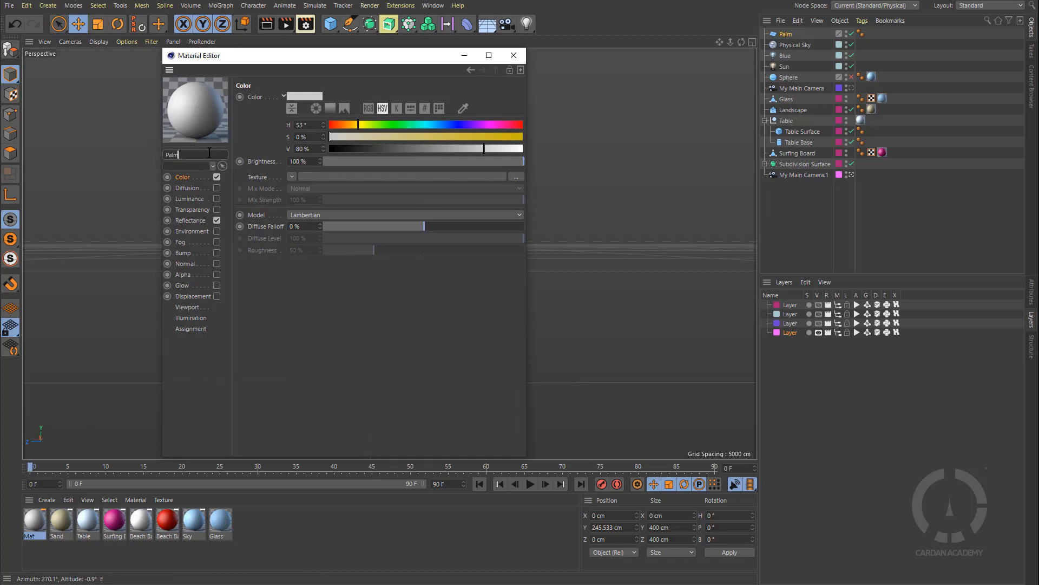
pyautogui.press('Return')
pyautogui.click(217, 220)
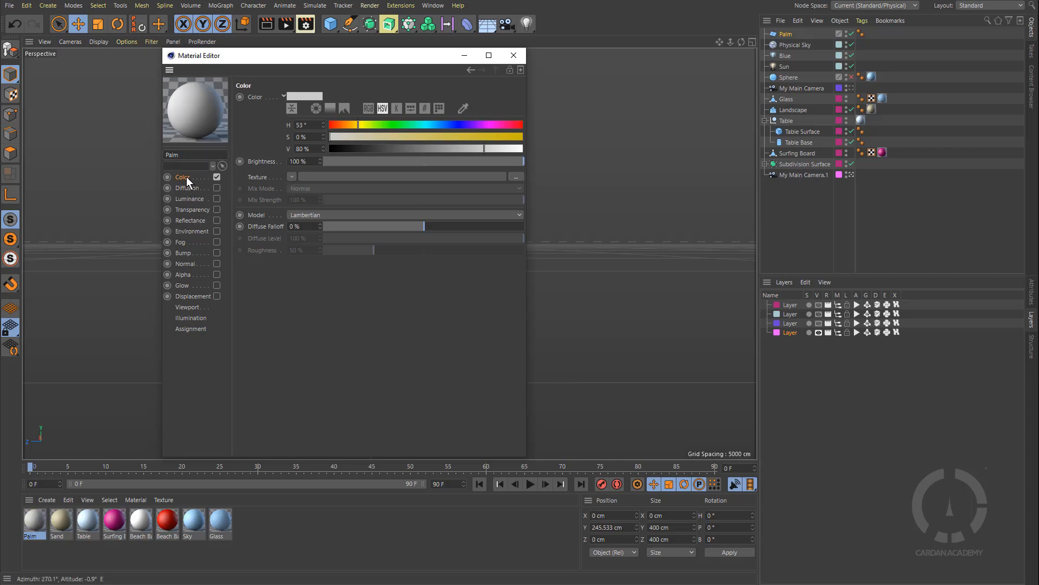
# Step: Load the palmthree.png image as the texture of the Palm material's Color channel
pyautogui.click(292, 176)
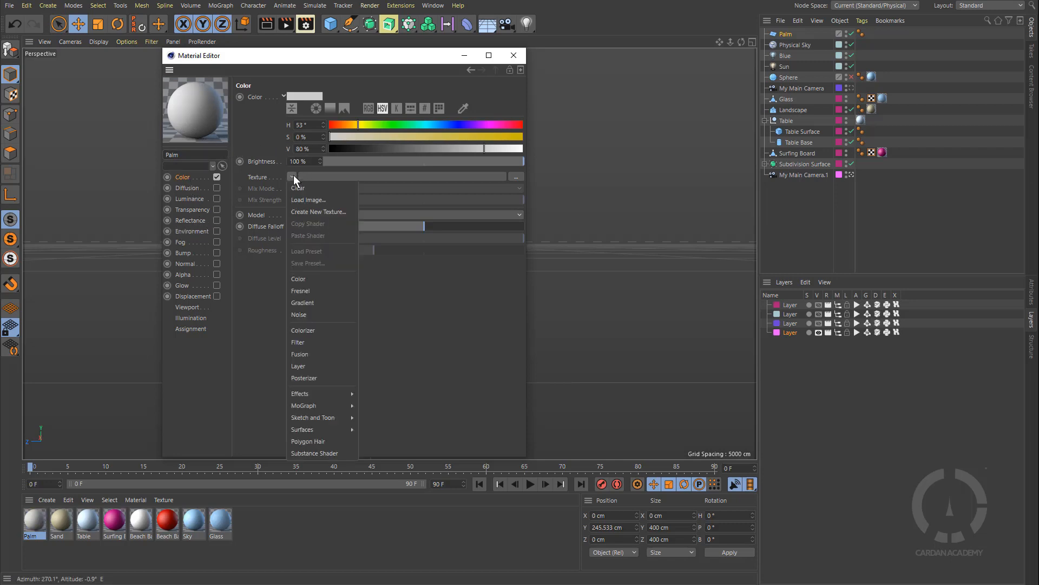
pyautogui.click(300, 198)
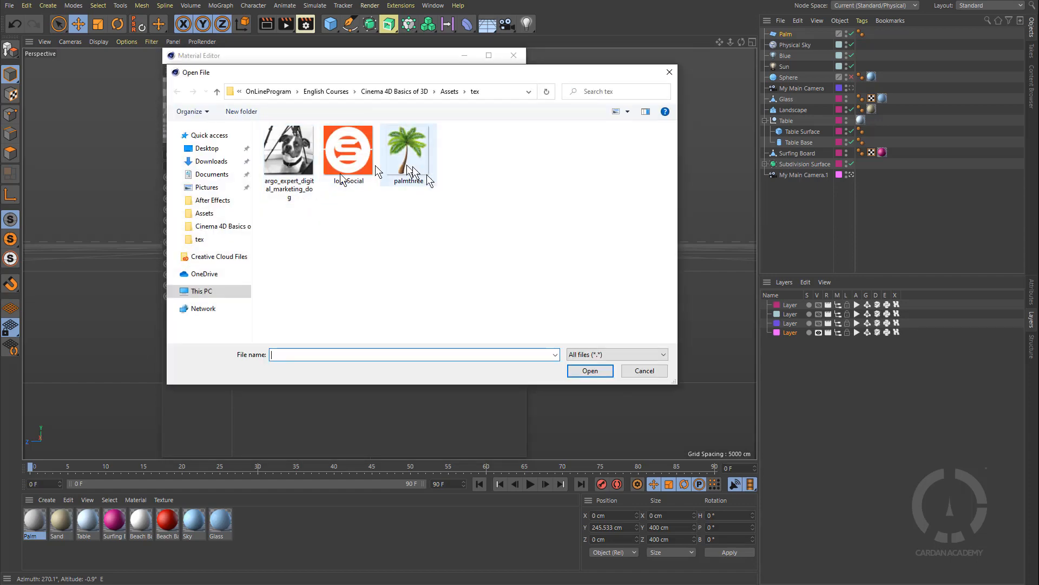
pyautogui.click(410, 148)
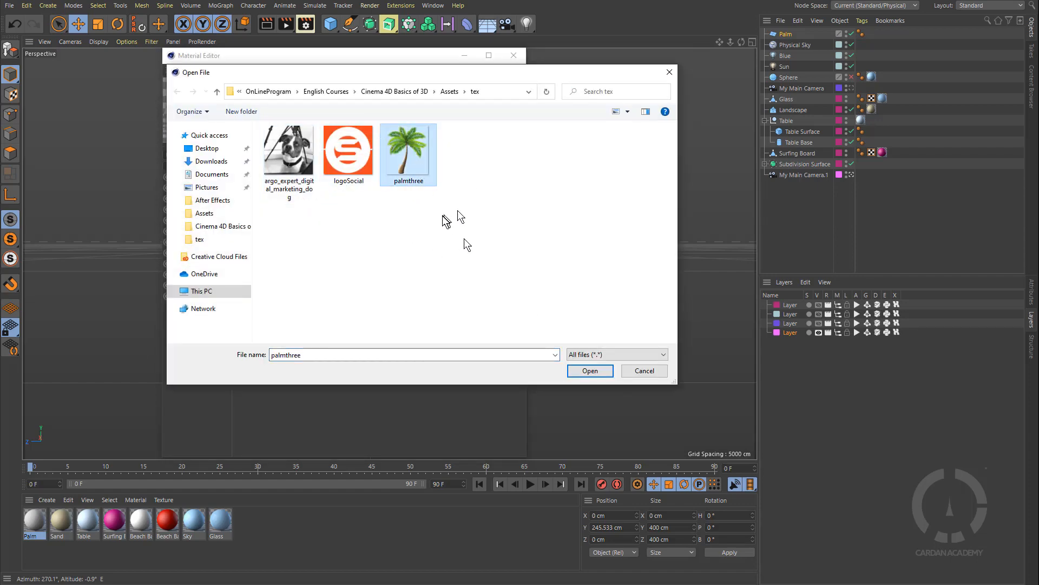
pyautogui.click(586, 371)
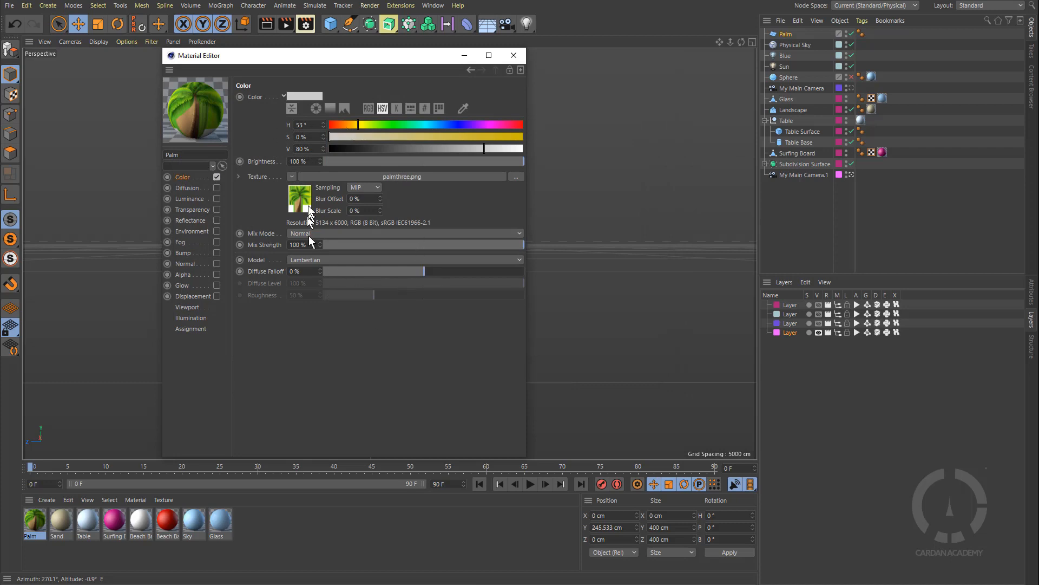
# Step: Move the Material Editor clear of the plane and apply the Palm material to it
pyautogui.moveTo(298, 59); pyautogui.dragTo(644, 63)
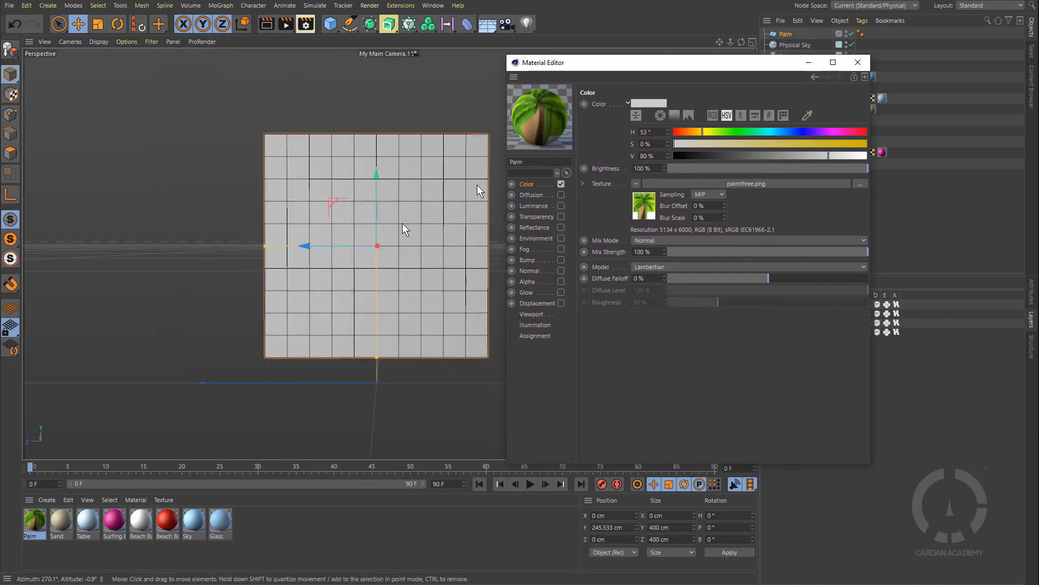
pyautogui.moveTo(34, 520); pyautogui.dragTo(322, 292)
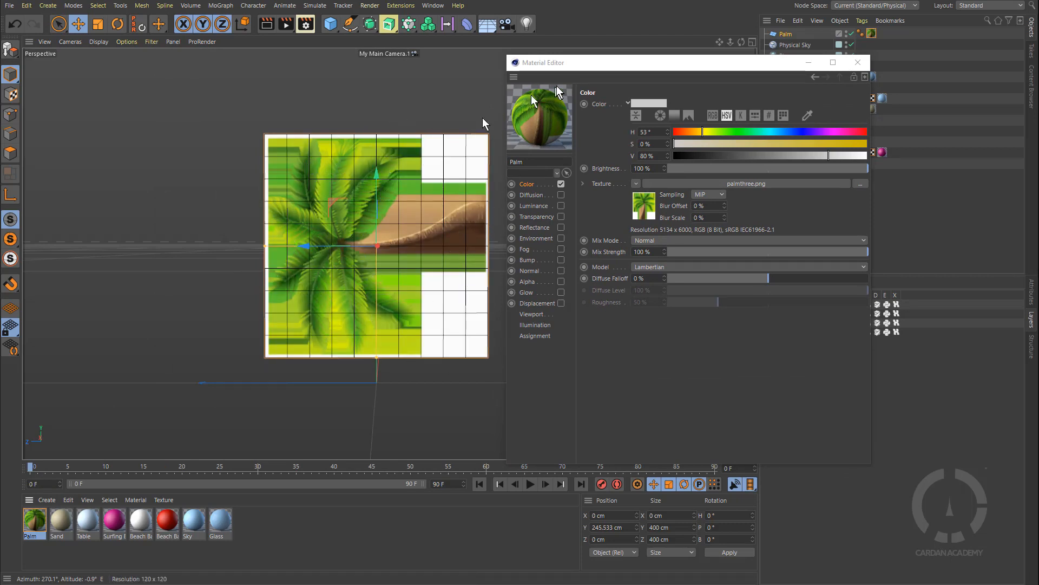
pyautogui.scroll(2, 388, 235)
pyautogui.scroll(1, 388, 235)
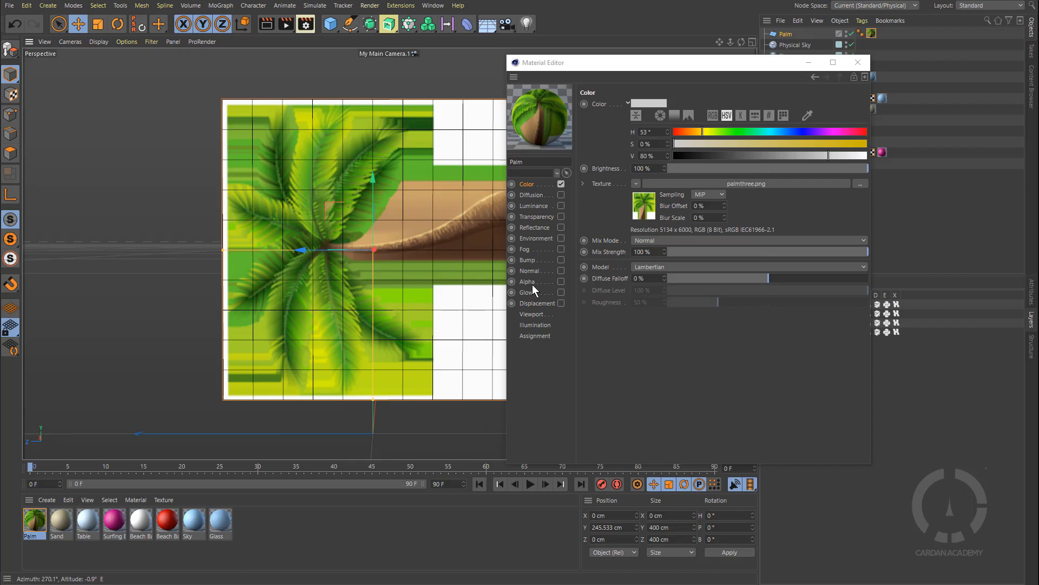
# Step: Enable the Palm material's Alpha channel and copy the palmthree.png texture from Color into it
pyautogui.click(561, 281)
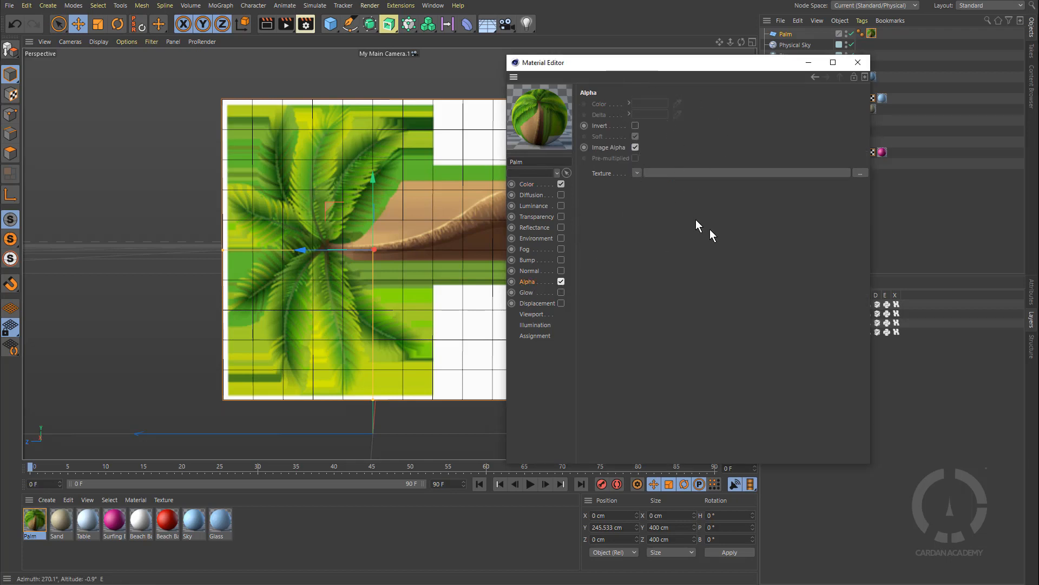
pyautogui.click(529, 184)
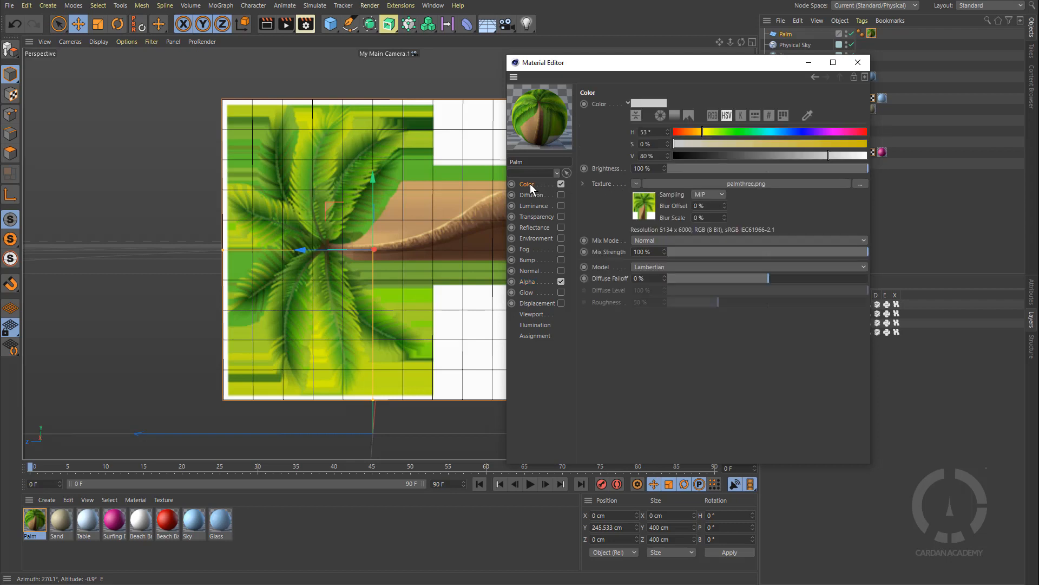
pyautogui.click(634, 184)
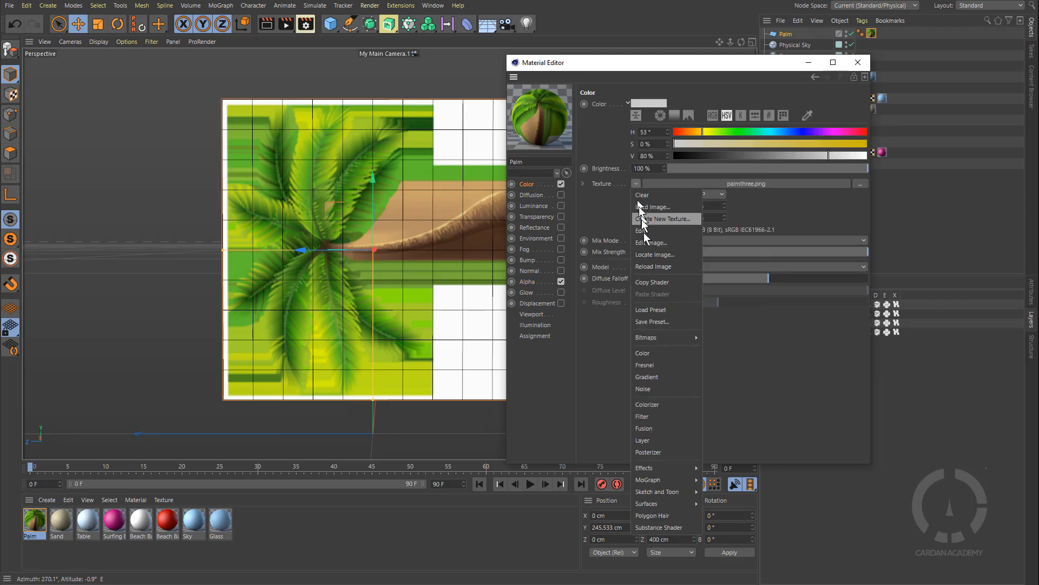
pyautogui.click(607, 184)
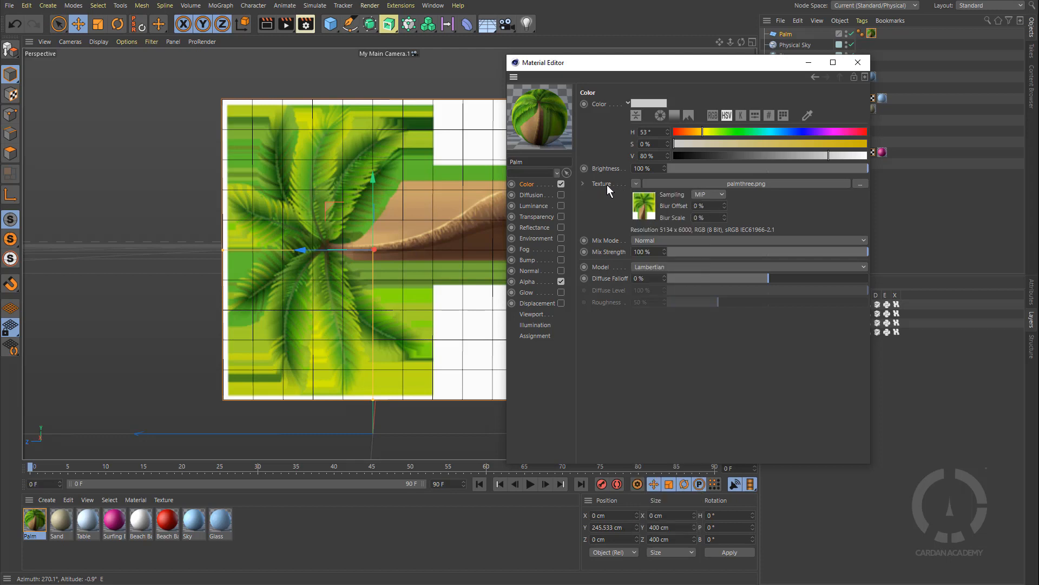
pyautogui.rightClick(609, 182)
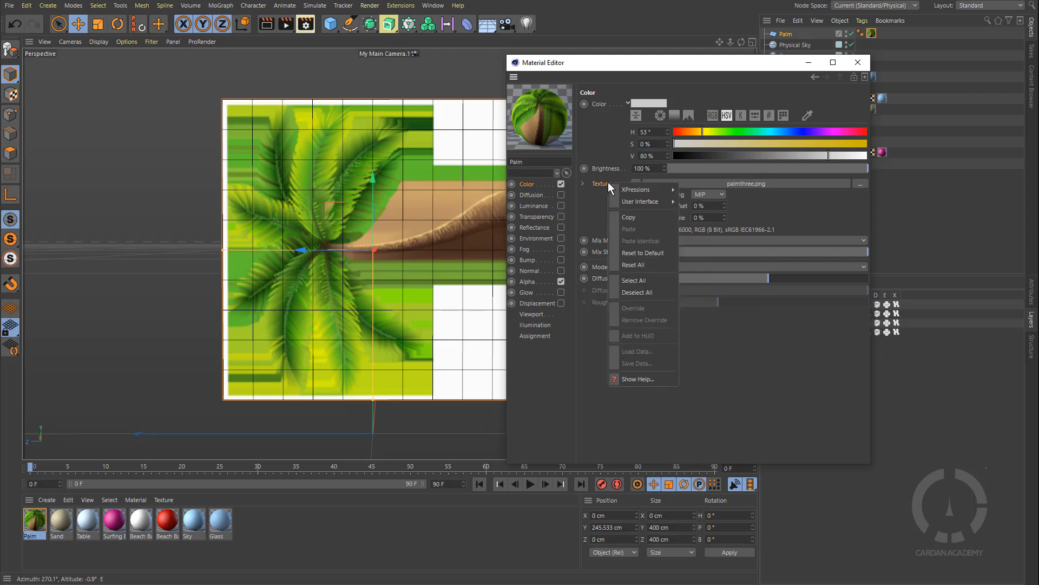
pyautogui.click(632, 219)
pyautogui.click(528, 281)
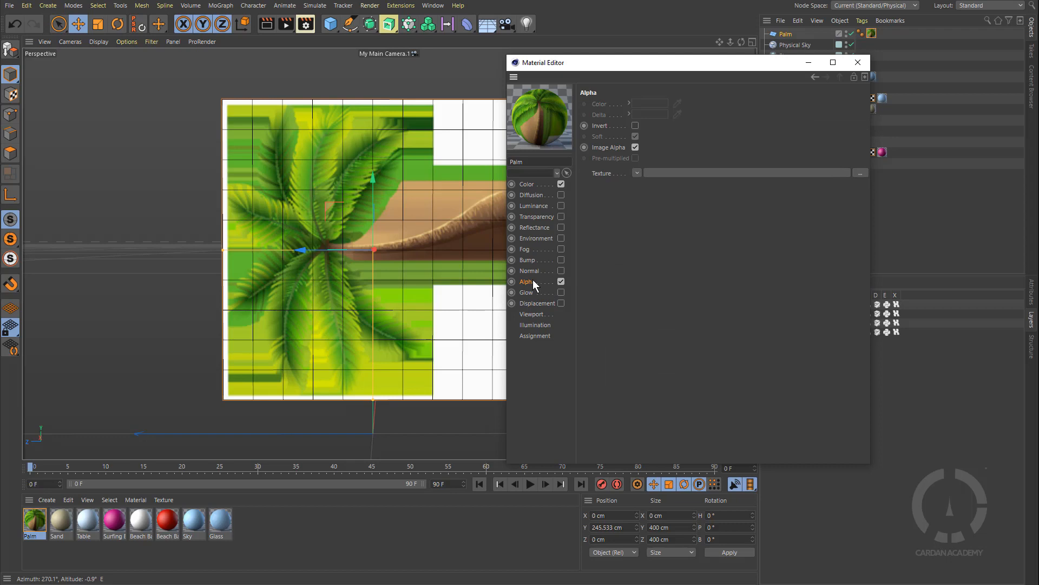
pyautogui.rightClick(609, 172)
pyautogui.click(628, 218)
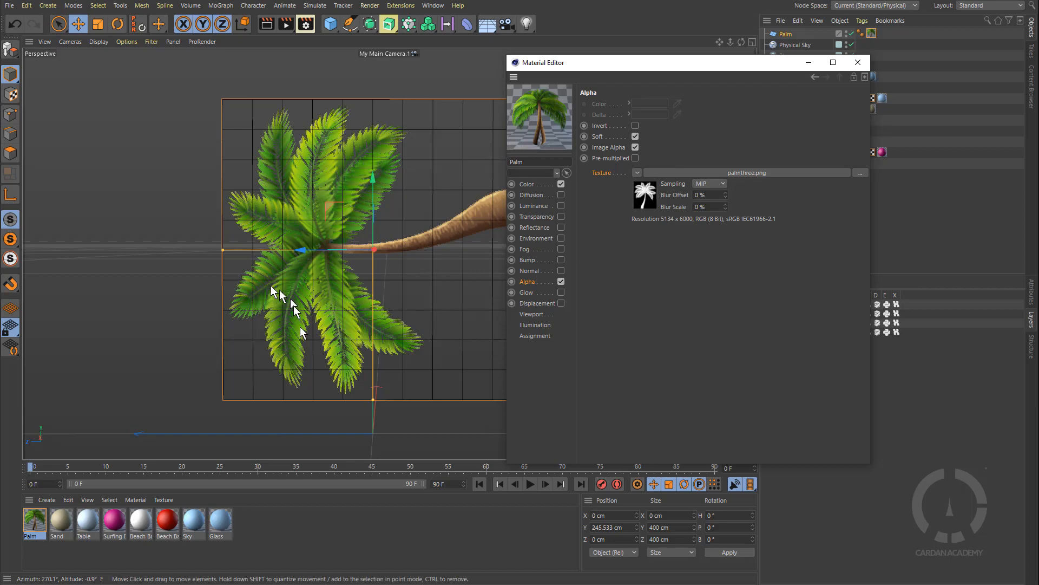
# Step: Examine the edges of the palm's cut-out leaves up close and uncover the whole plane in the viewport
pyautogui.scroll(5, 336, 337)
pyautogui.scroll(3, 336, 337)
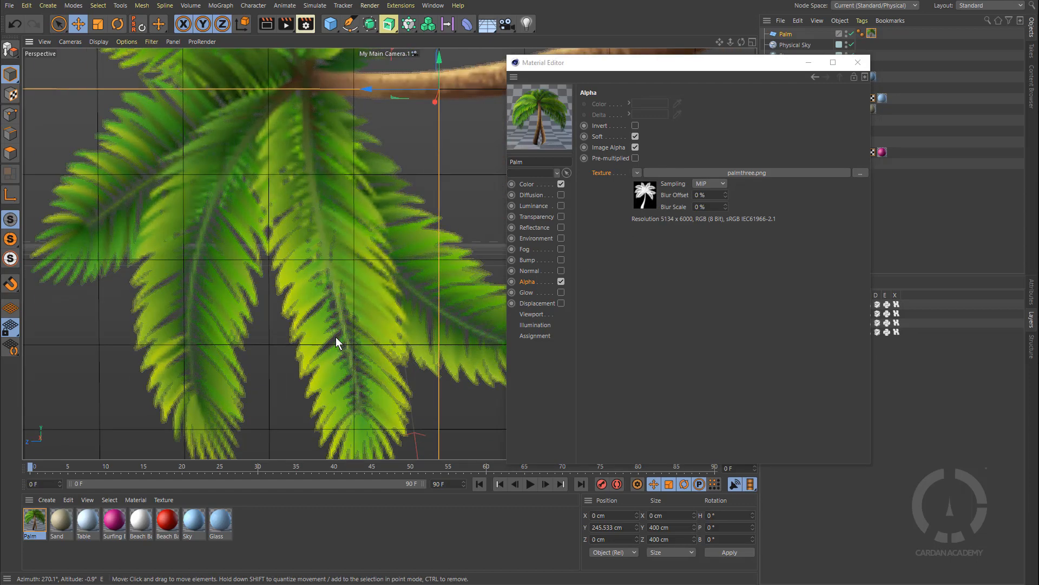
pyautogui.scroll(-6, 328, 314)
pyautogui.scroll(-3, 328, 314)
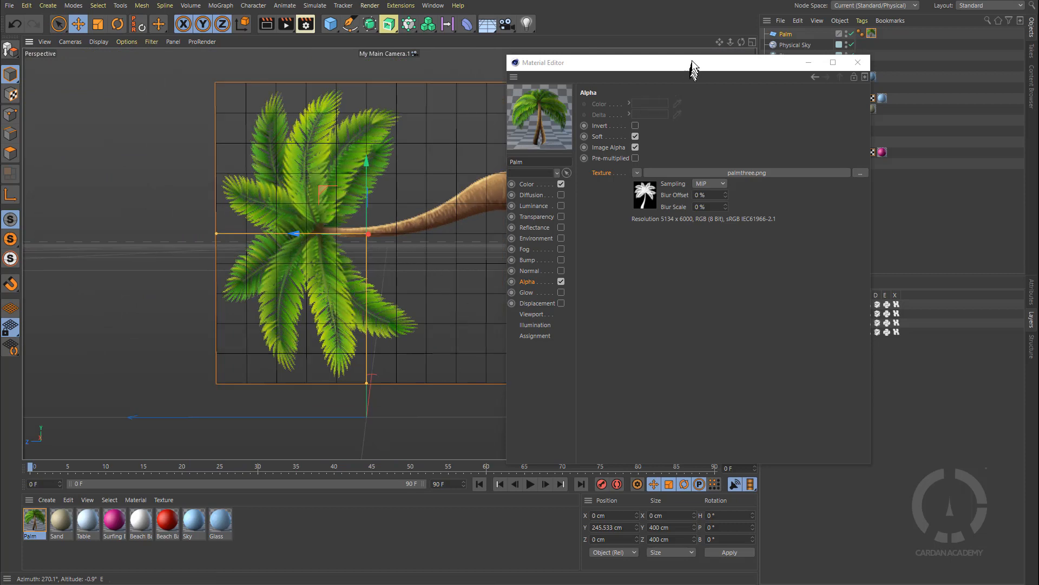
pyautogui.moveTo(689, 62); pyautogui.dragTo(715, 68)
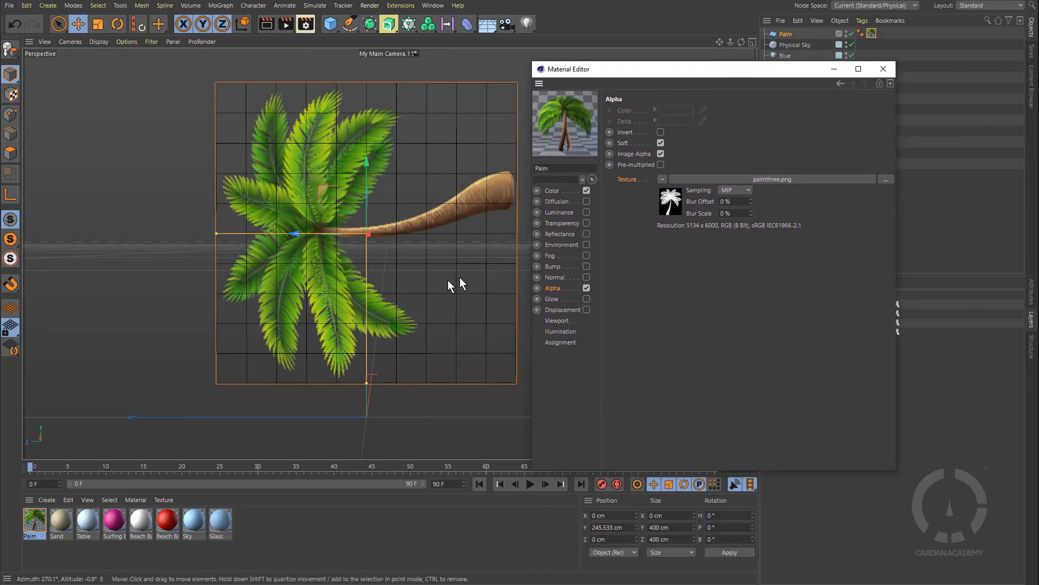
# Step: Close the Material Editor and rotate the Palm plane to a pitch of 90° so the trunk points down
pyautogui.click(883, 69)
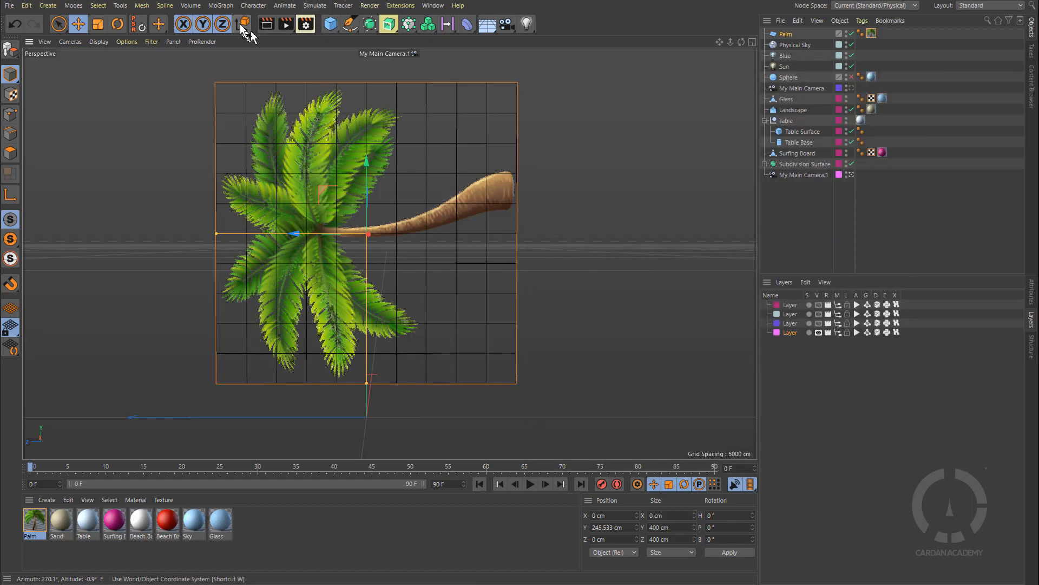
pyautogui.click(118, 23)
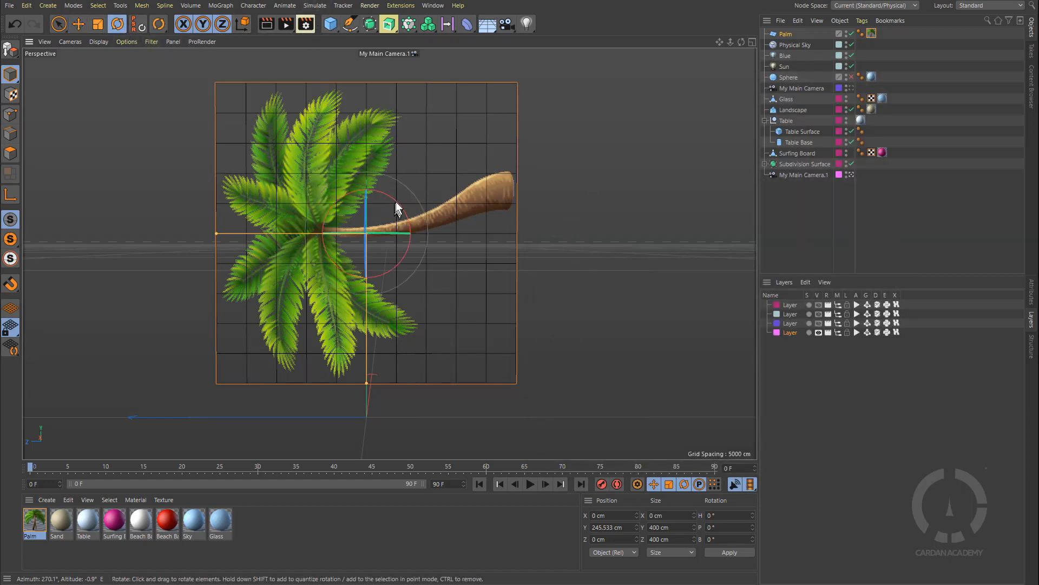
pyautogui.moveTo(397, 208); pyautogui.dragTo(408, 268)
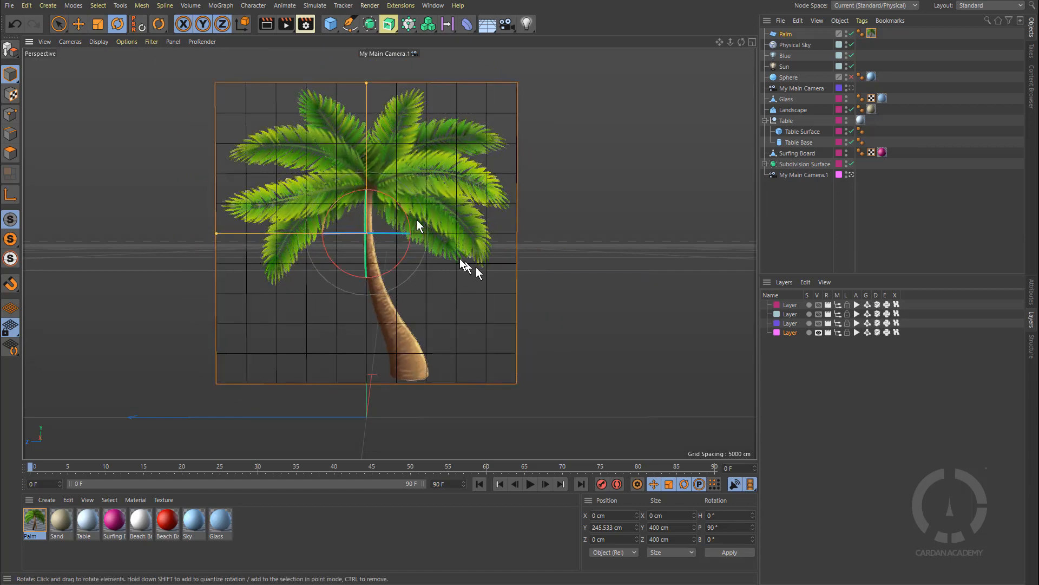
# Step: Show the layer with the sky and lights and the layer with the beach objects in the viewport again
pyautogui.click(78, 24)
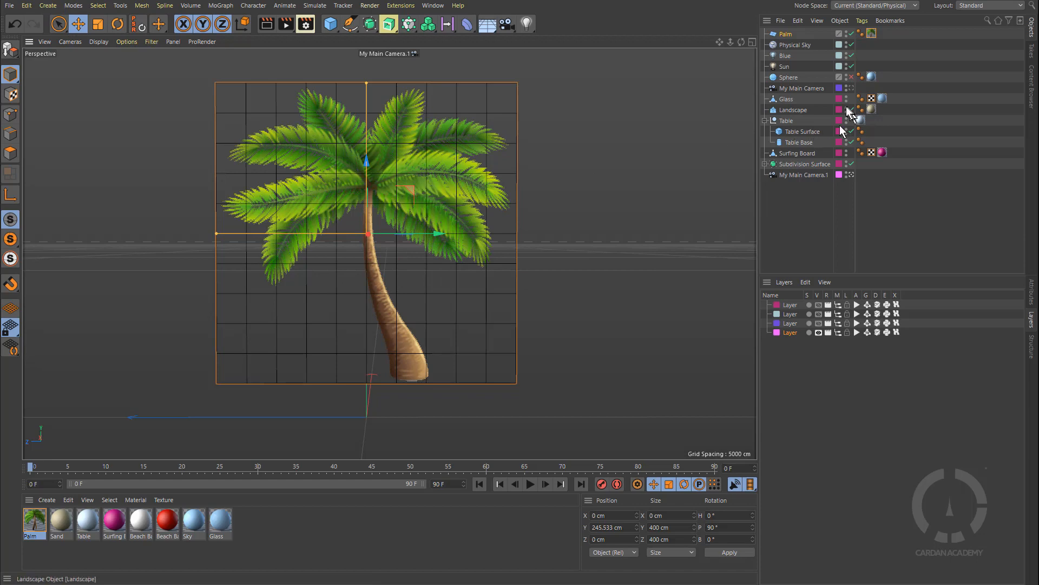
pyautogui.click(850, 174)
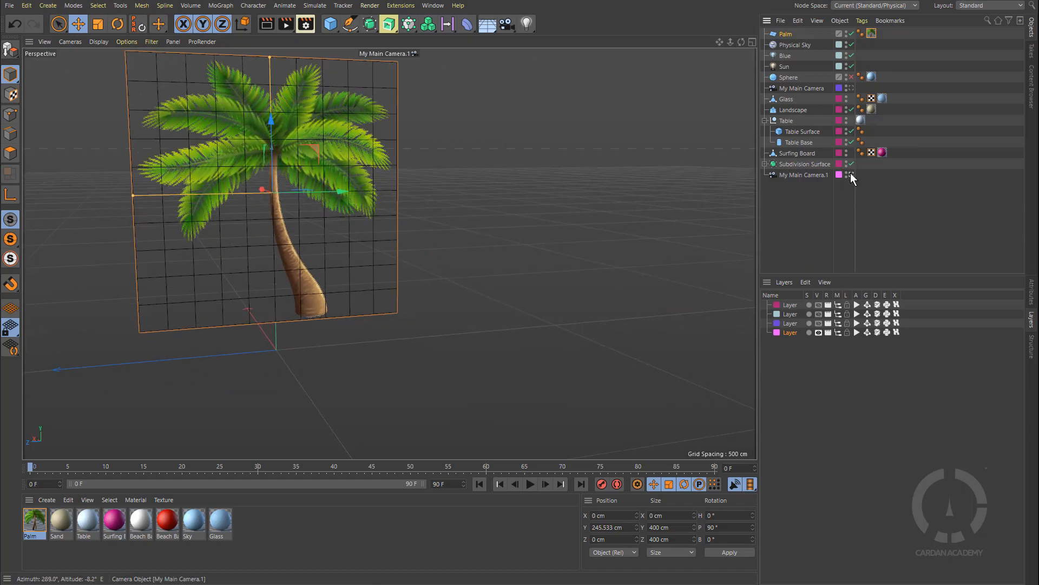
pyautogui.click(850, 173)
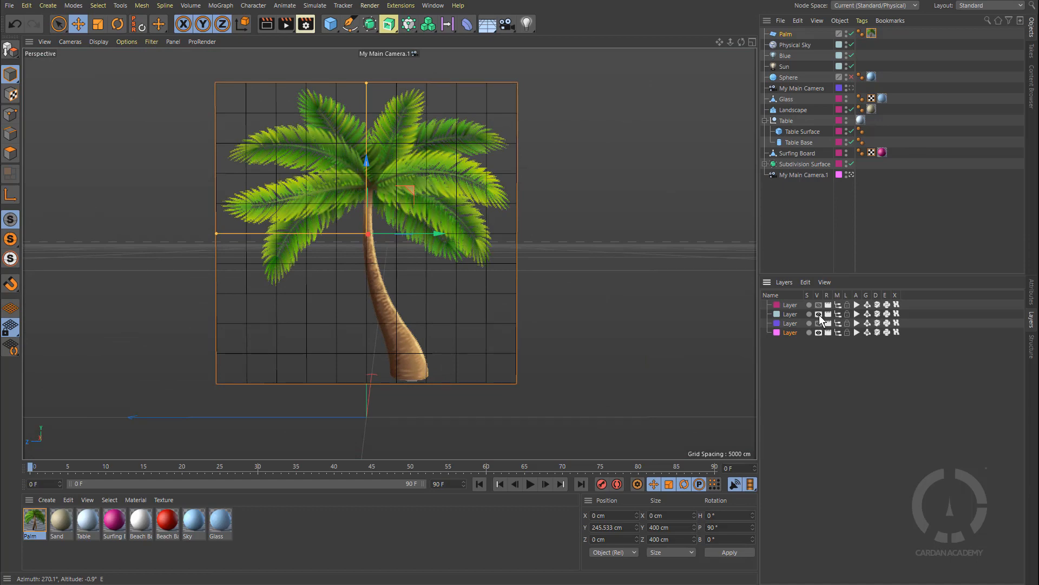
pyautogui.click(819, 314)
pyautogui.click(819, 306)
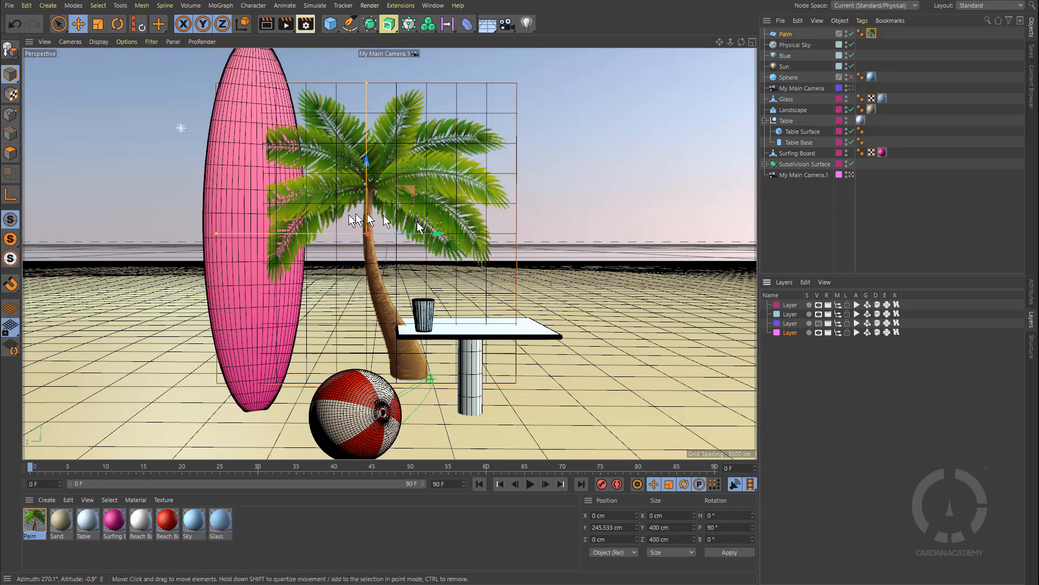
# Step: Move the palm beside the table and closer to the camera, to about X -323 cm, Z -286 cm
pyautogui.moveTo(440, 235); pyautogui.dragTo(667, 241)
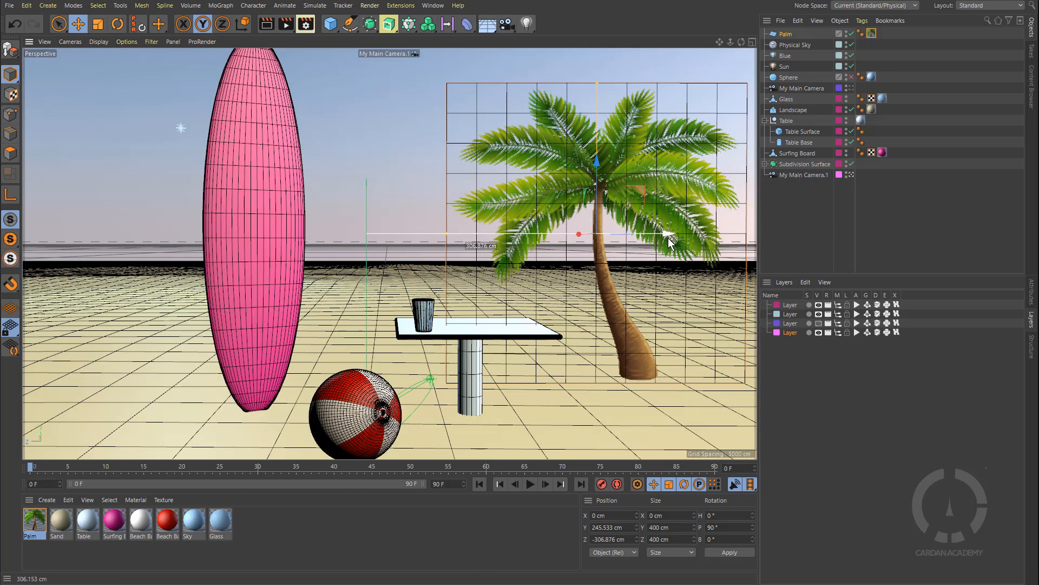
pyautogui.moveTo(578, 235); pyautogui.dragTo(652, 226)
pyautogui.moveTo(743, 233); pyautogui.dragTo(698, 239)
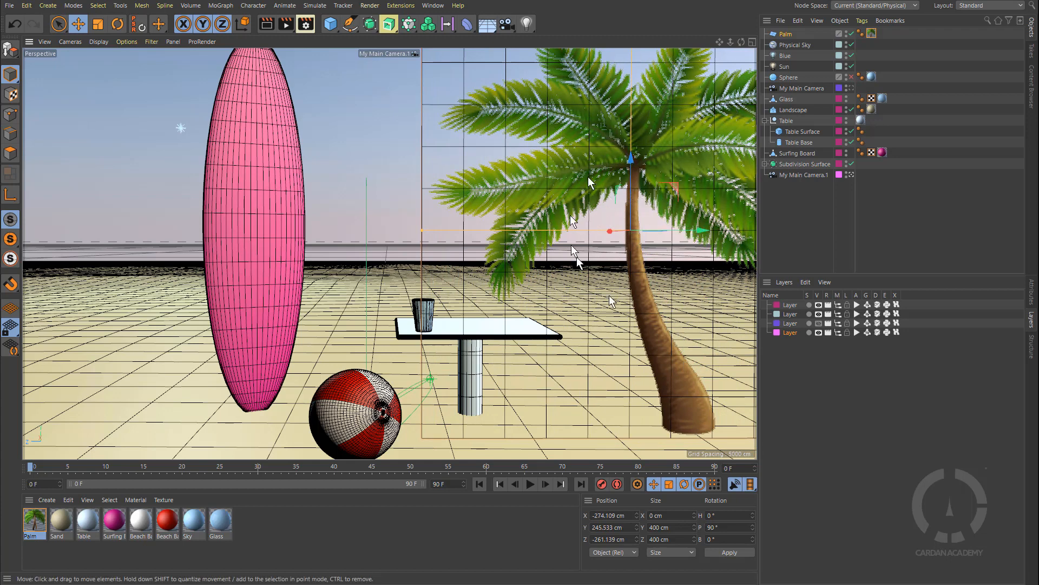
pyautogui.moveTo(697, 229); pyautogui.dragTo(650, 327)
# Step: Render the scene to the Picture Viewer, examine the palm and its shadows, and move the viewer off the viewport
pyautogui.click(286, 23)
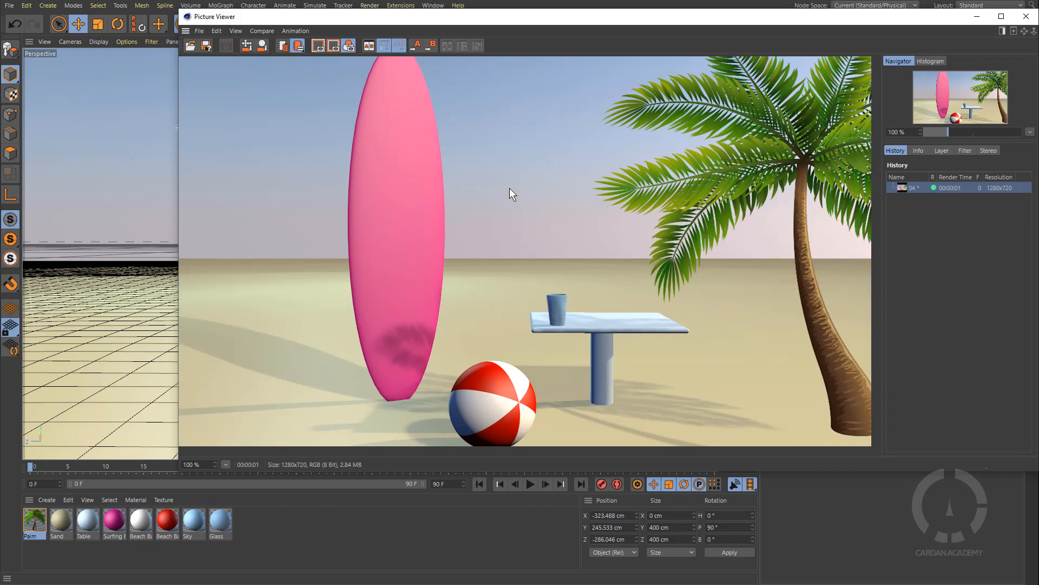
pyautogui.moveTo(596, 18); pyautogui.dragTo(466, 56)
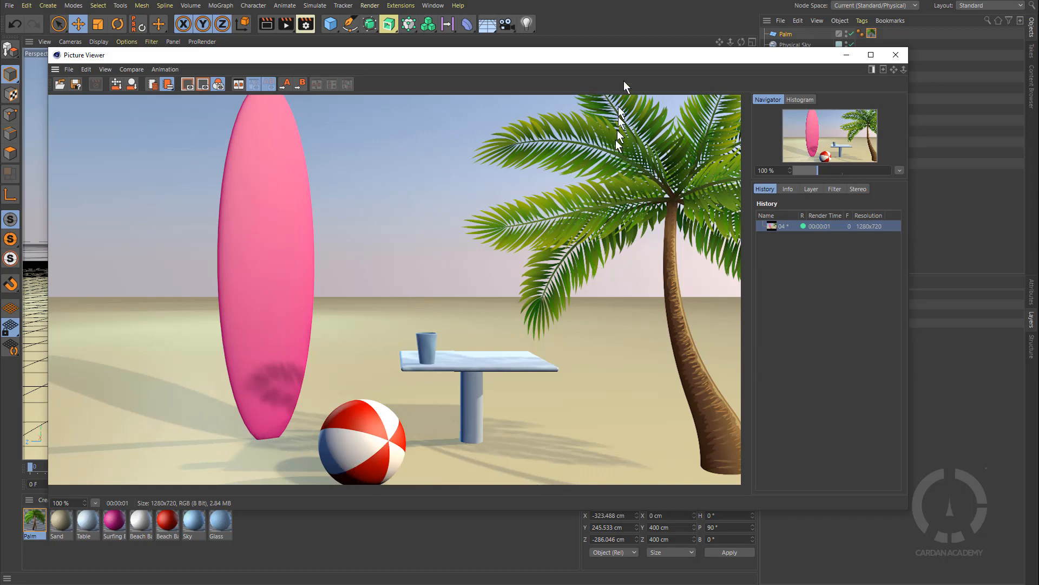
pyautogui.moveTo(627, 59); pyautogui.dragTo(1038, 95)
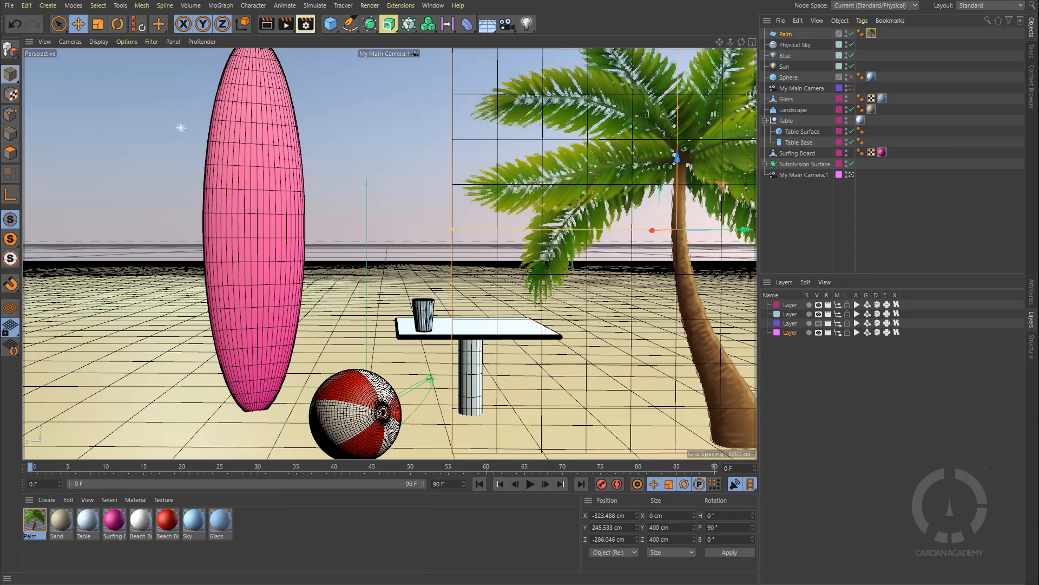
# Step: Set the Sun light's shadow type to None
pyautogui.click(789, 55)
pyautogui.click(787, 67)
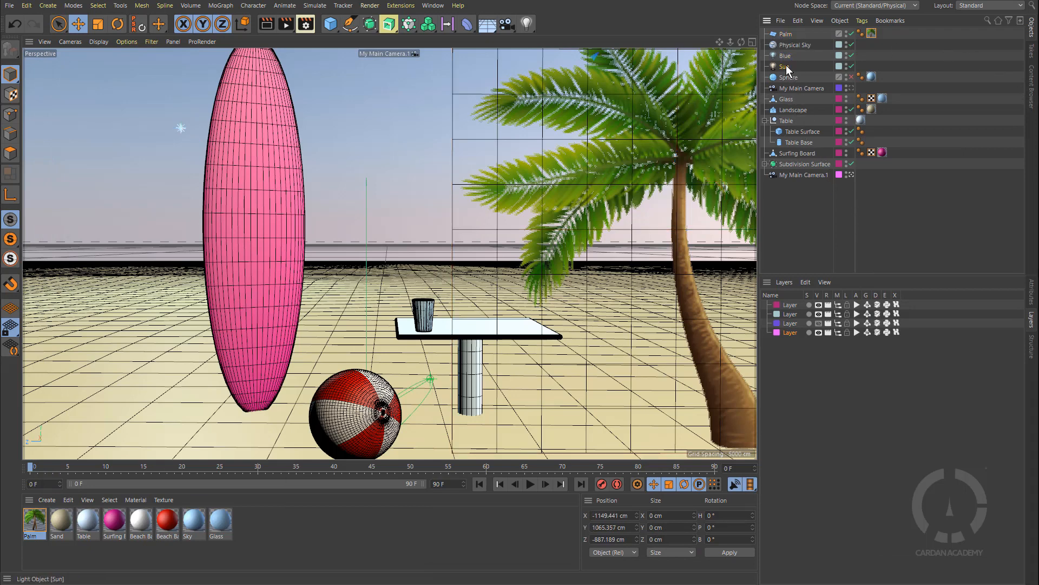
pyautogui.click(1032, 295)
pyautogui.click(964, 309)
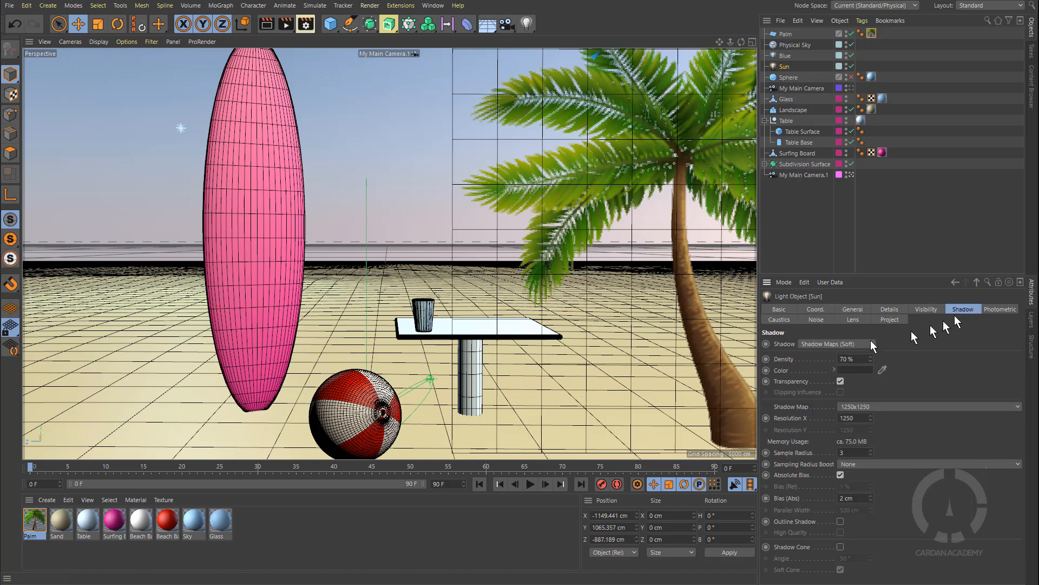
pyautogui.click(859, 344)
pyautogui.click(849, 356)
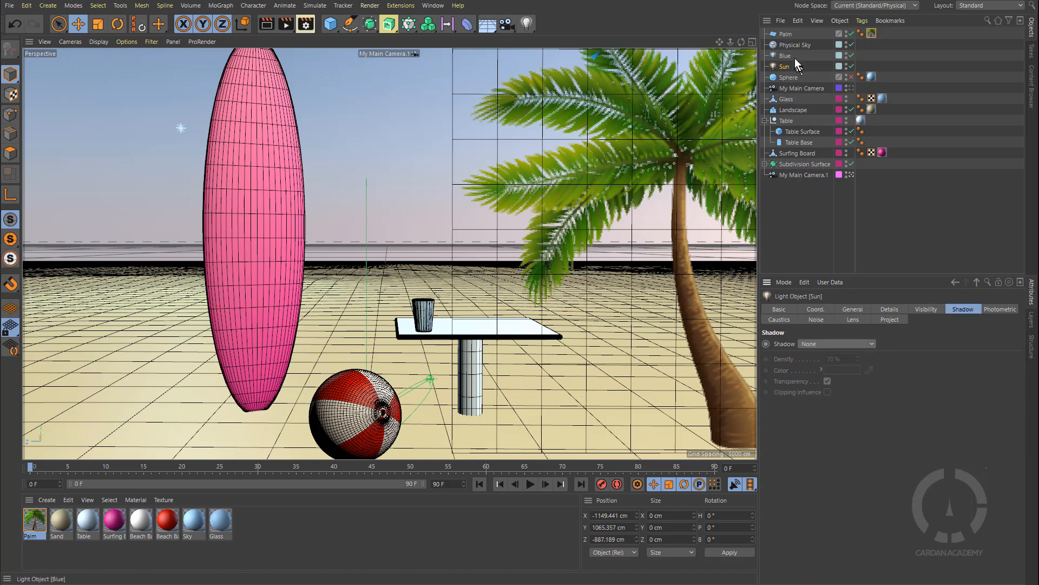
# Step: Check the shadow settings of the Blue and Sun lights
pyautogui.click(845, 208)
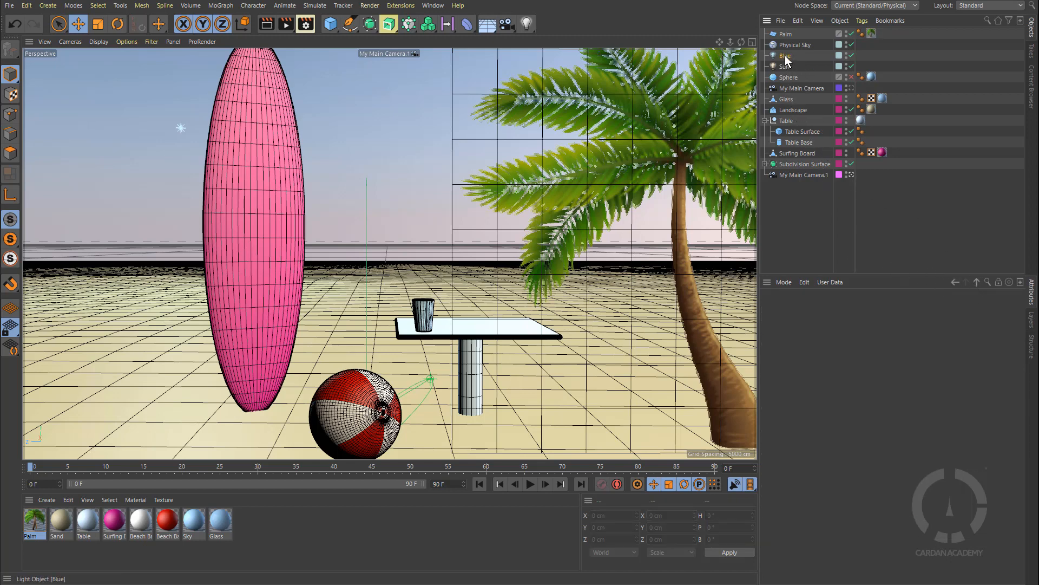
pyautogui.click(786, 56)
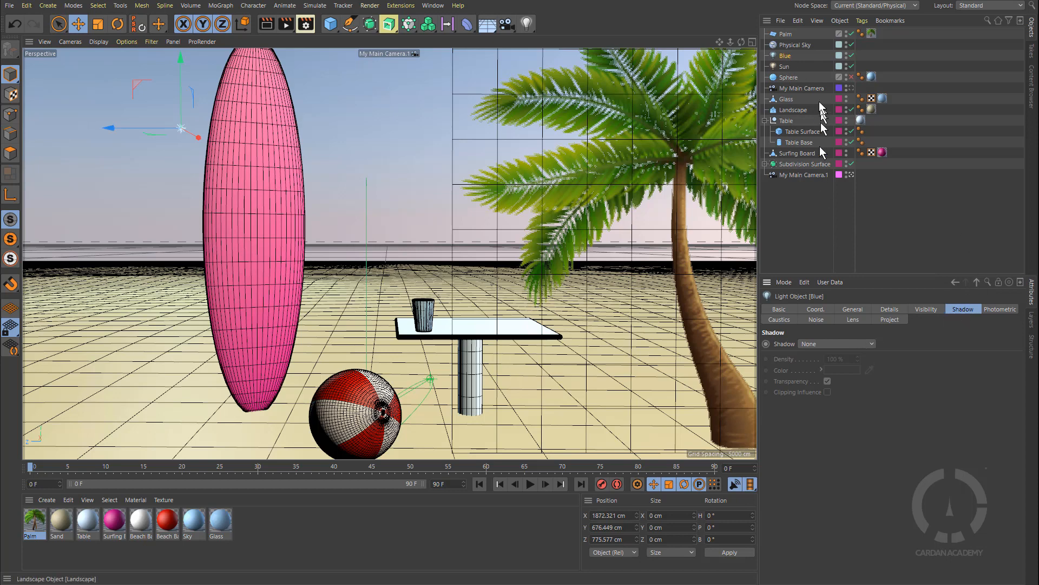
pyautogui.click(789, 66)
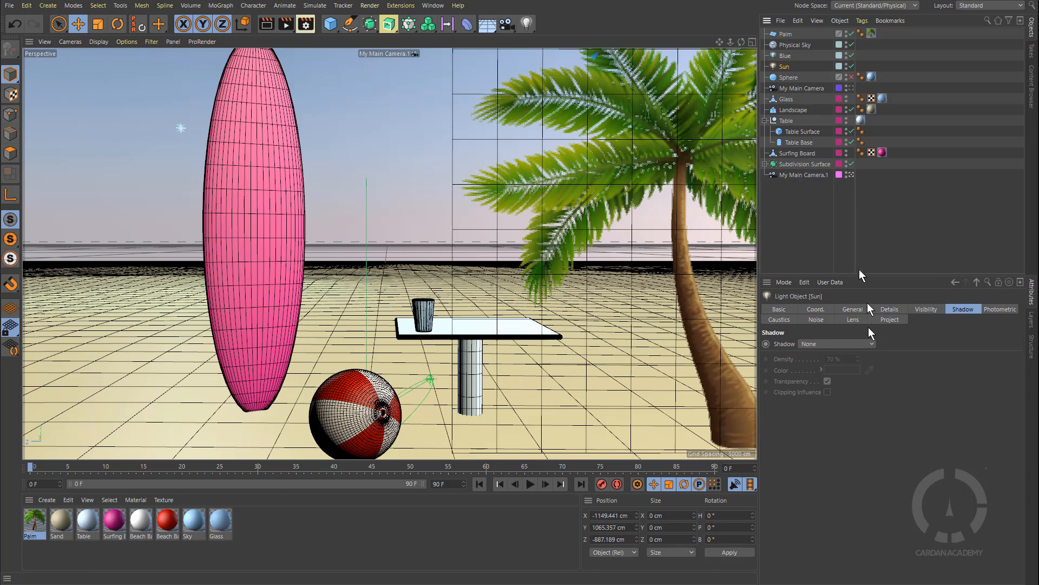
pyautogui.click(790, 56)
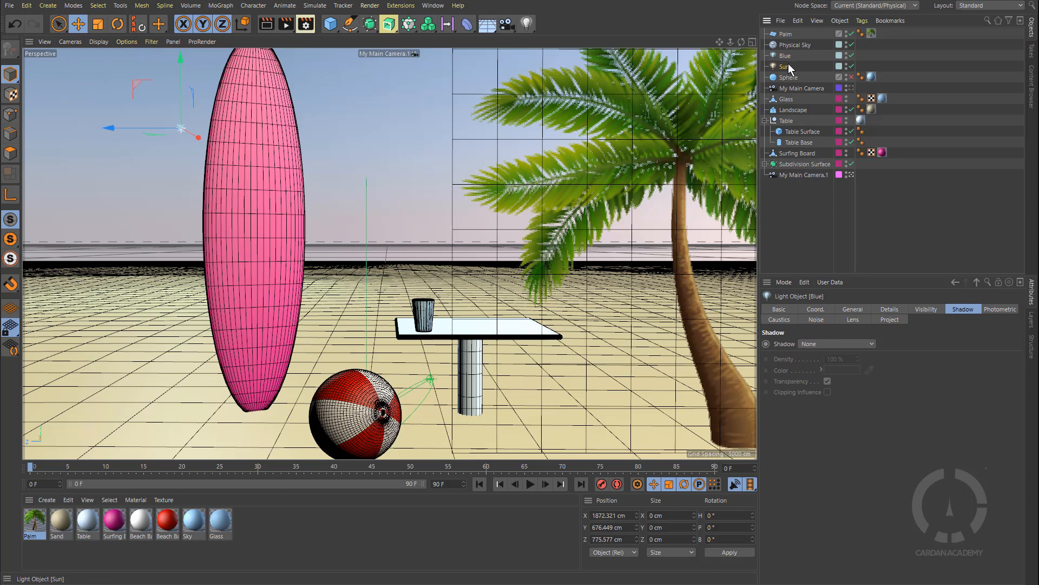
pyautogui.click(789, 63)
# Step: Render the scene again to compare it without the sun's shadows, and move the Picture Viewer off the viewport
pyautogui.hotkey('shift', 'r')
pyautogui.moveTo(637, 56); pyautogui.dragTo(485, 70)
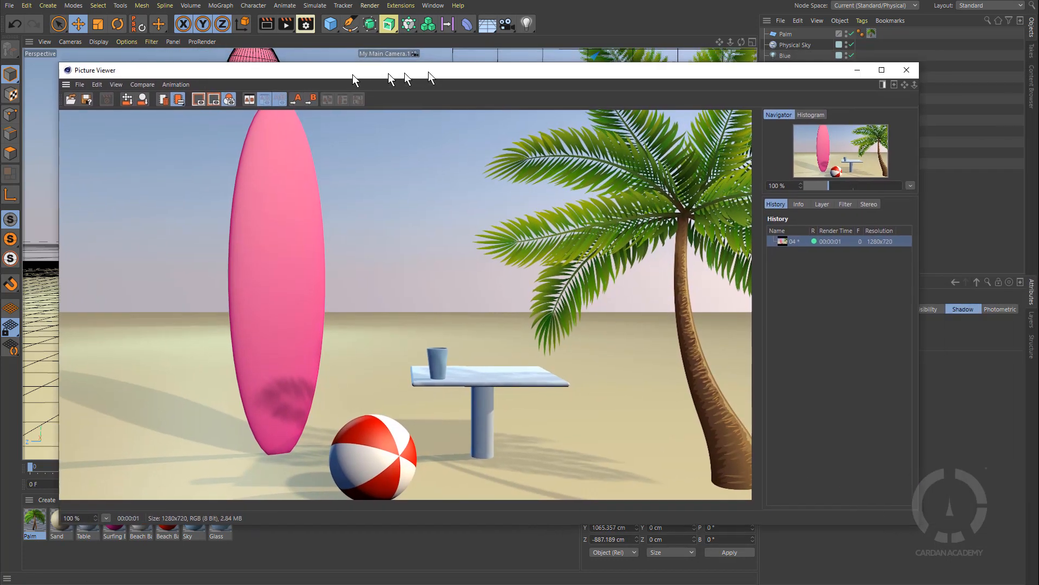
pyautogui.moveTo(352, 74); pyautogui.dragTo(314, 75)
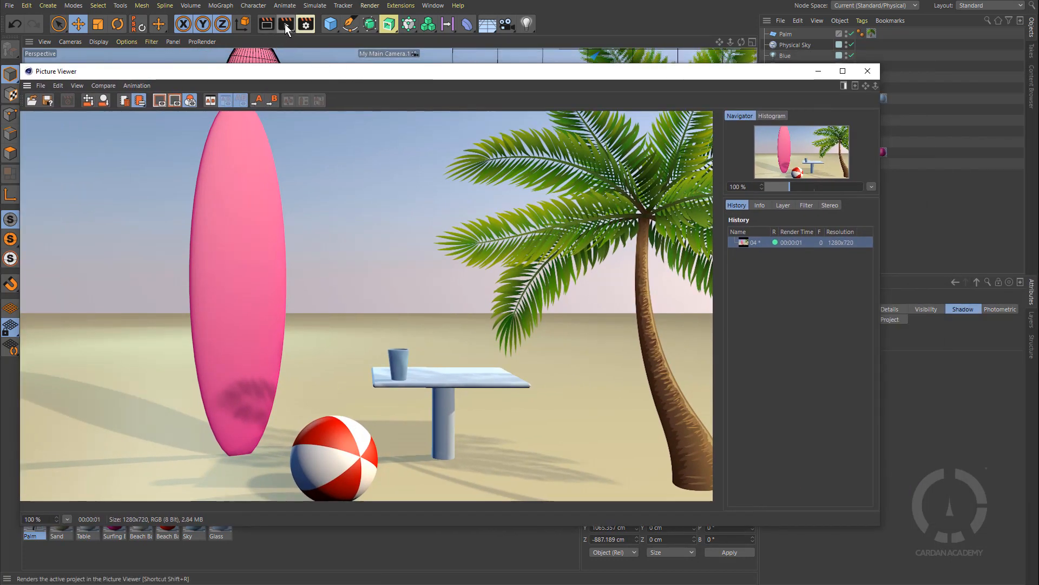
pyautogui.click(285, 24)
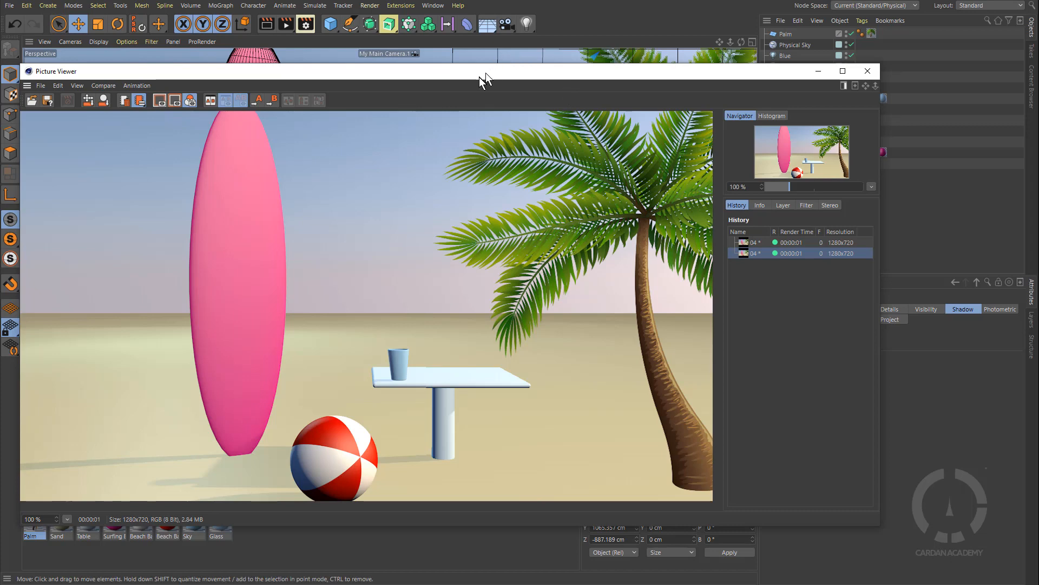
pyautogui.moveTo(480, 77); pyautogui.dragTo(850, 87)
pyautogui.moveTo(983, 92); pyautogui.dragTo(1038, 94)
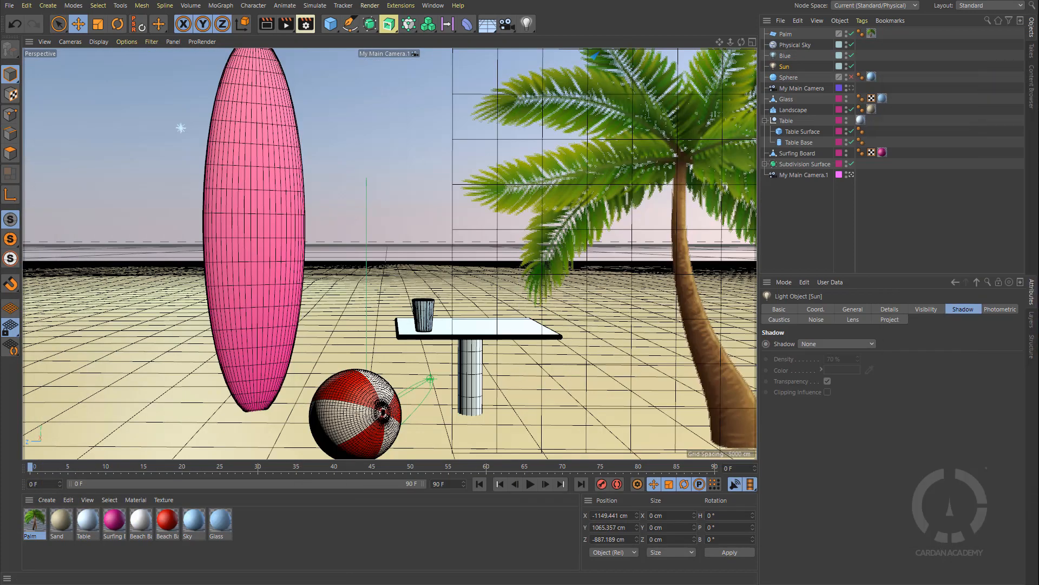
# Step: Leave the My Main Camera.1 view and duplicate the palm far behind the surfboard, at about X 564 cm, Z 632 cm
pyautogui.click(786, 33)
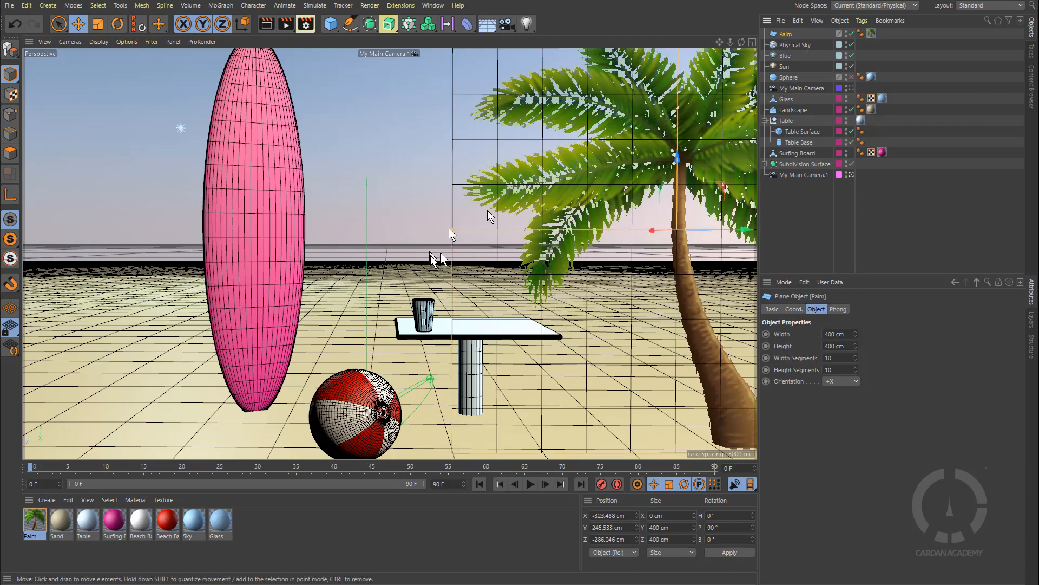
pyautogui.click(851, 175)
pyautogui.scroll(-10, 445, 233)
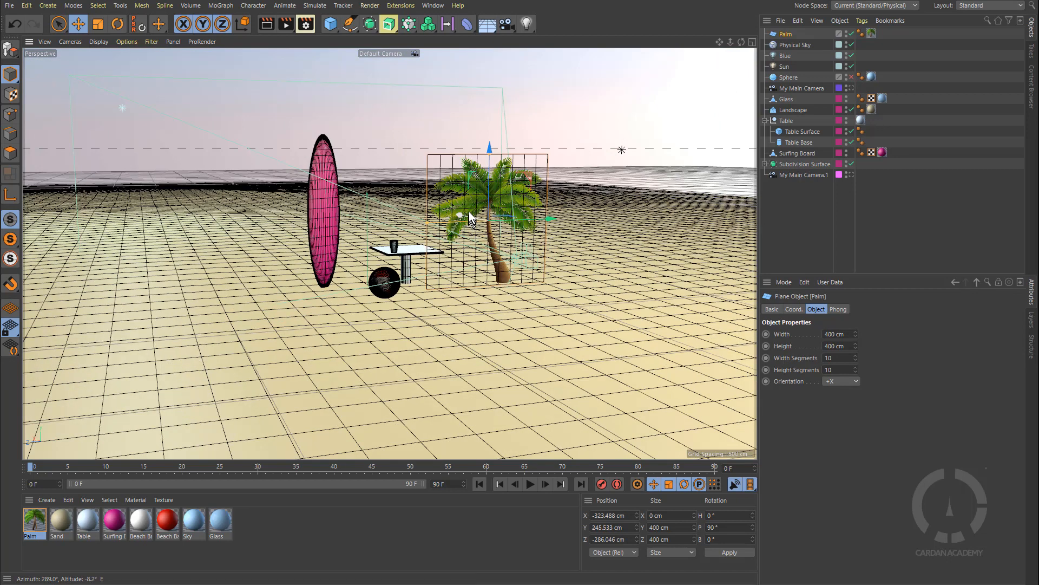
pyautogui.keyDown('ctrl'); pyautogui.moveTo(460, 213); pyautogui.dragTo(234, 227); pyautogui.keyUp('ctrl')
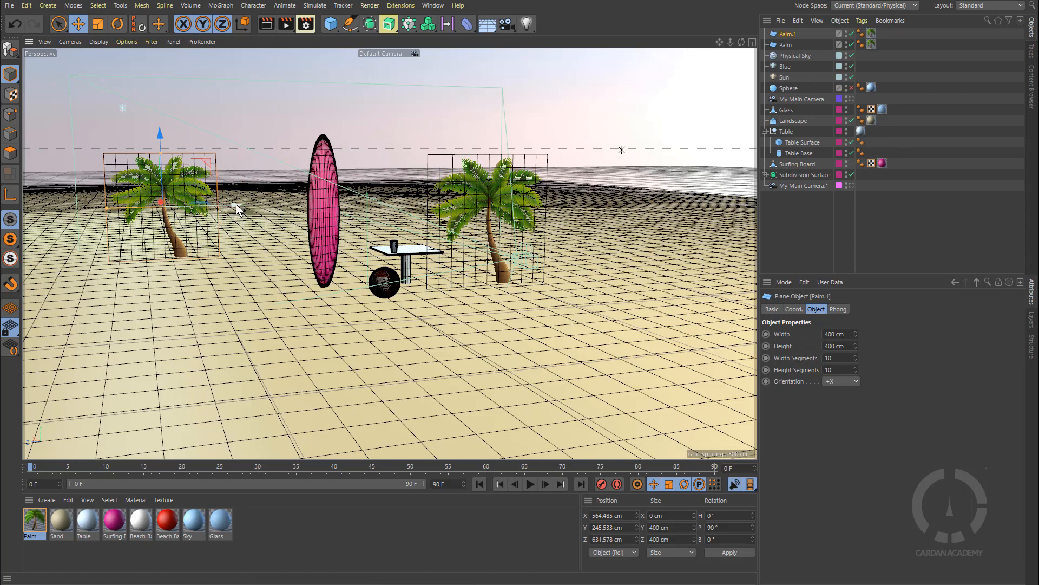
# Step: Rotate the palm copy to a bank of 180° so its trunk curves the opposite way
pyautogui.press('r')
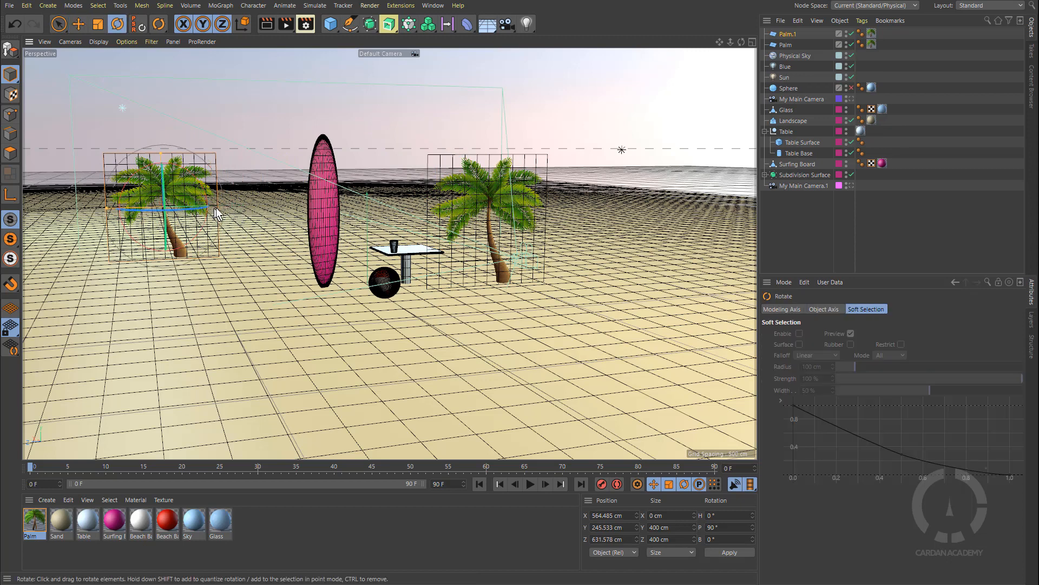
pyautogui.moveTo(179, 210); pyautogui.dragTo(417, 185)
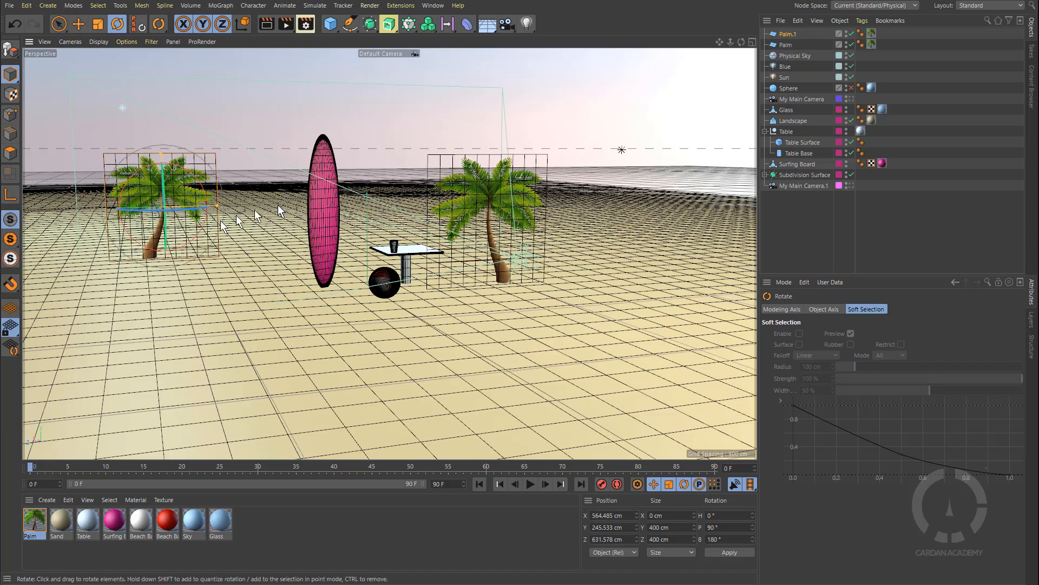
# Step: Move the palm copy farther back from the surfboard, to about X 1091 cm, Z 511 cm
pyautogui.keyDown('alt'); pyautogui.moveTo(210, 231); pyautogui.dragTo(203, 222); pyautogui.keyUp('alt')
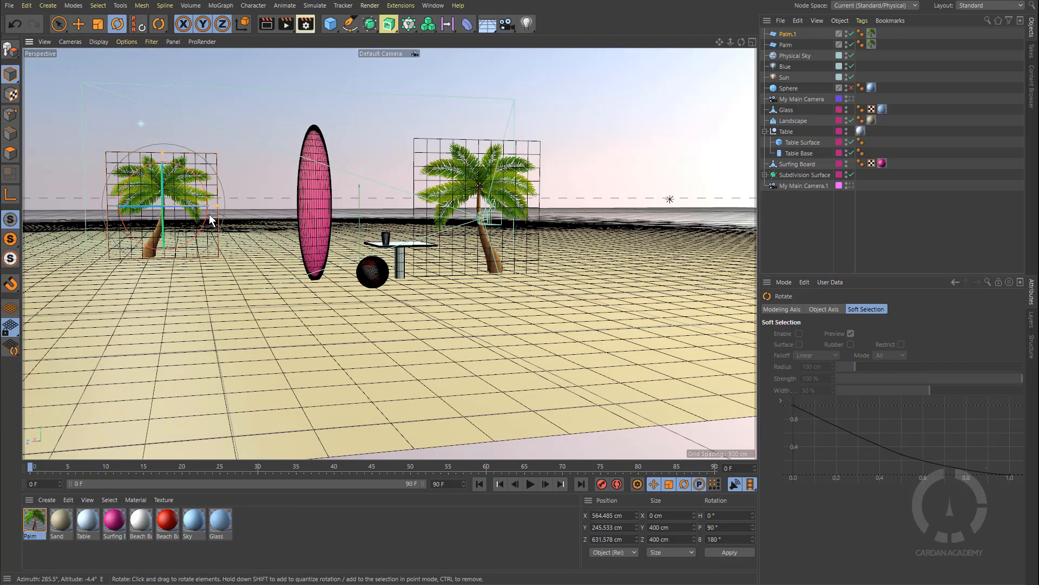
pyautogui.press('e')
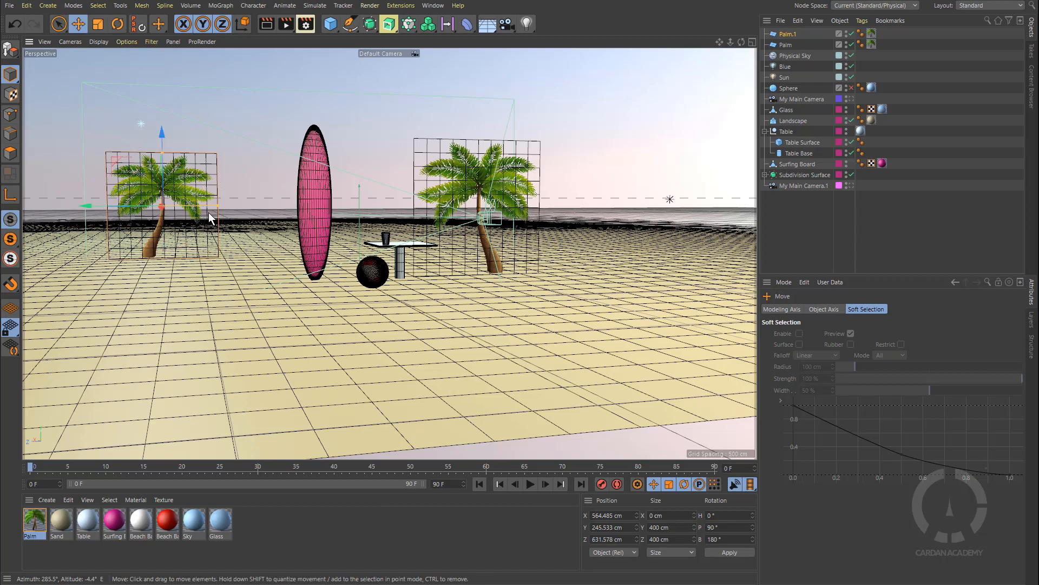
pyautogui.moveTo(88, 207); pyautogui.dragTo(122, 209)
pyautogui.keyDown('alt'); pyautogui.moveTo(175, 231); pyautogui.dragTo(218, 226); pyautogui.keyUp('alt')
pyautogui.moveTo(157, 204); pyautogui.dragTo(173, 163)
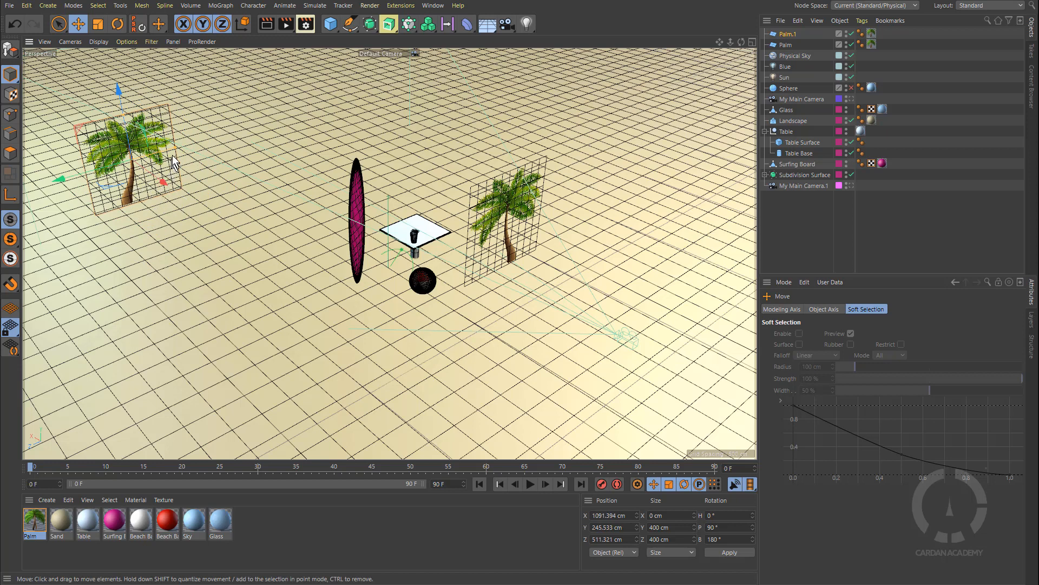
# Step: Duplicate the mirrored palm across the beach and move the new copy back to about X 1532 cm, Z -755 cm
pyautogui.hotkey('ctrl', 'd')
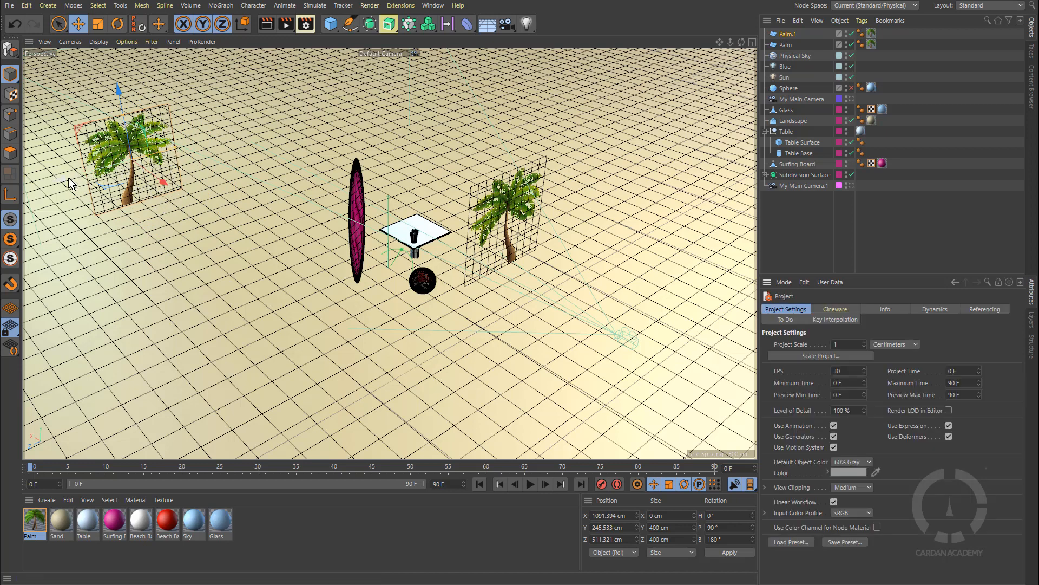
pyautogui.moveTo(65, 178); pyautogui.dragTo(447, 131)
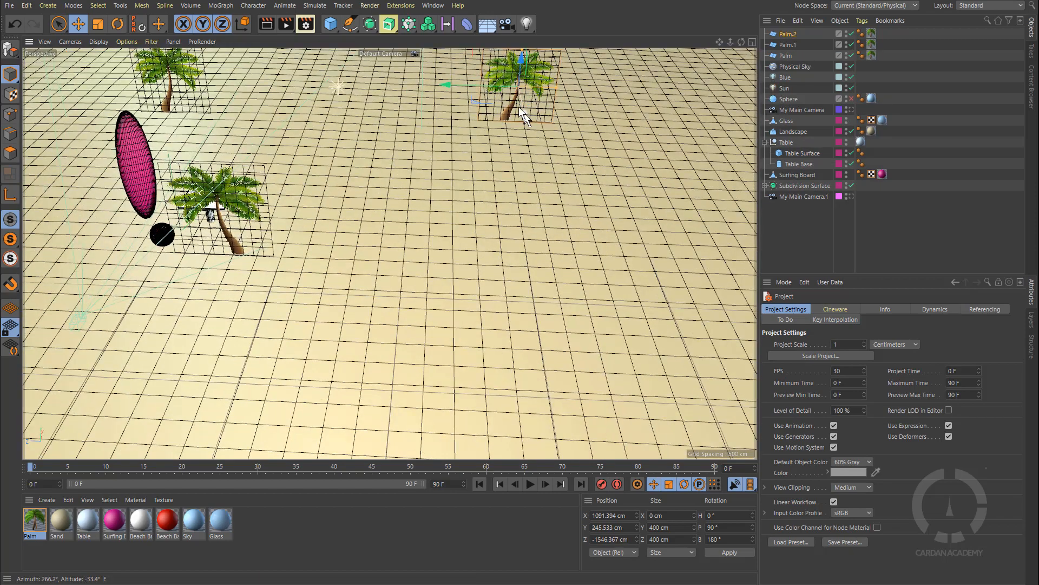
pyautogui.moveTo(519, 106); pyautogui.dragTo(310, 70)
pyautogui.keyDown('alt'); pyautogui.moveTo(304, 208); pyautogui.dragTo(301, 132); pyautogui.keyUp('alt')
# Step: Look through My Main Camera.1 and slide the palm behind the surfboard sideways into the open, to about Z 695 cm
pyautogui.click(851, 196)
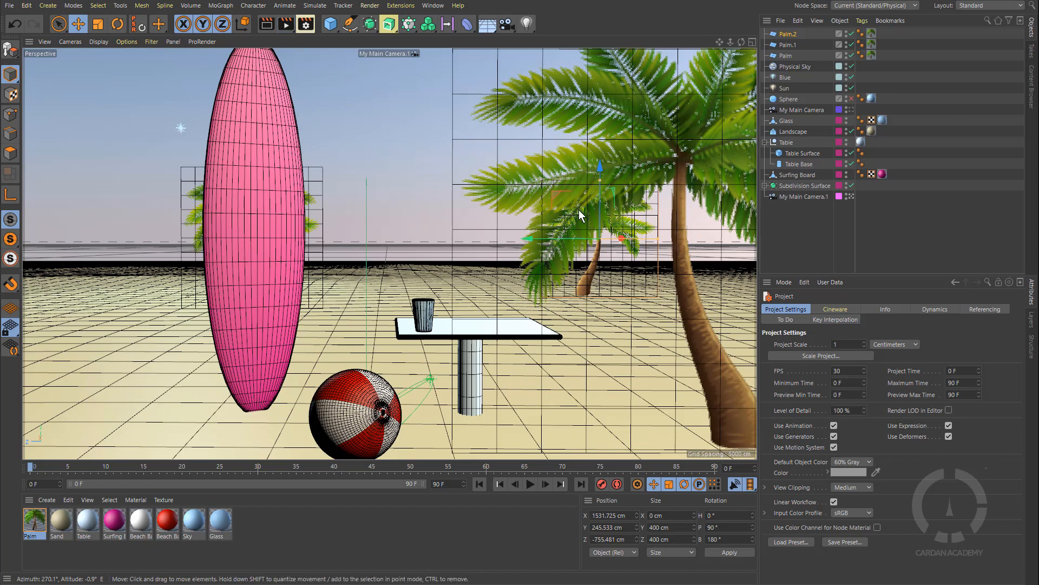
pyautogui.click(314, 218)
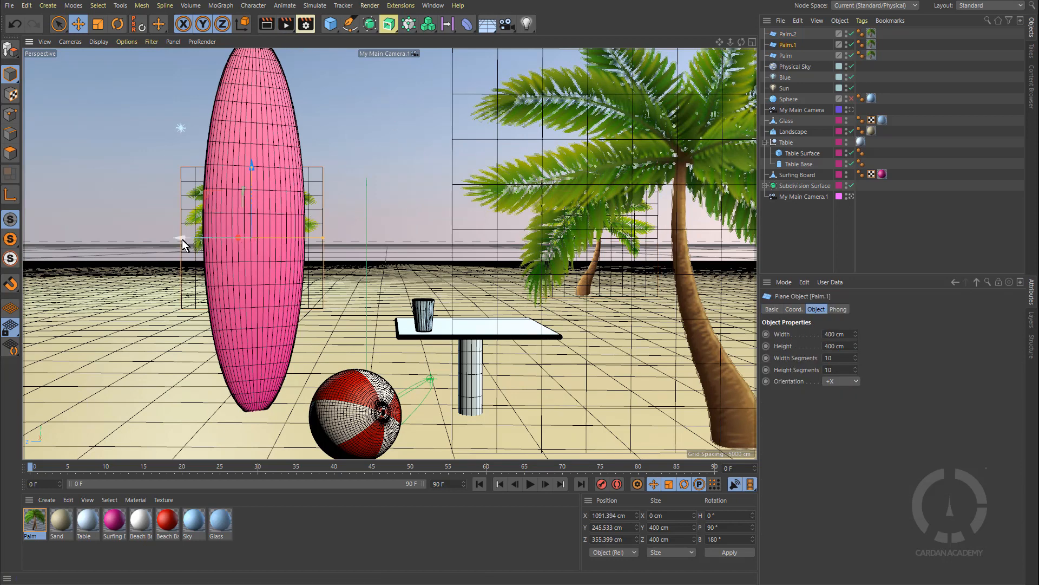
pyautogui.moveTo(182, 240); pyautogui.dragTo(61, 229)
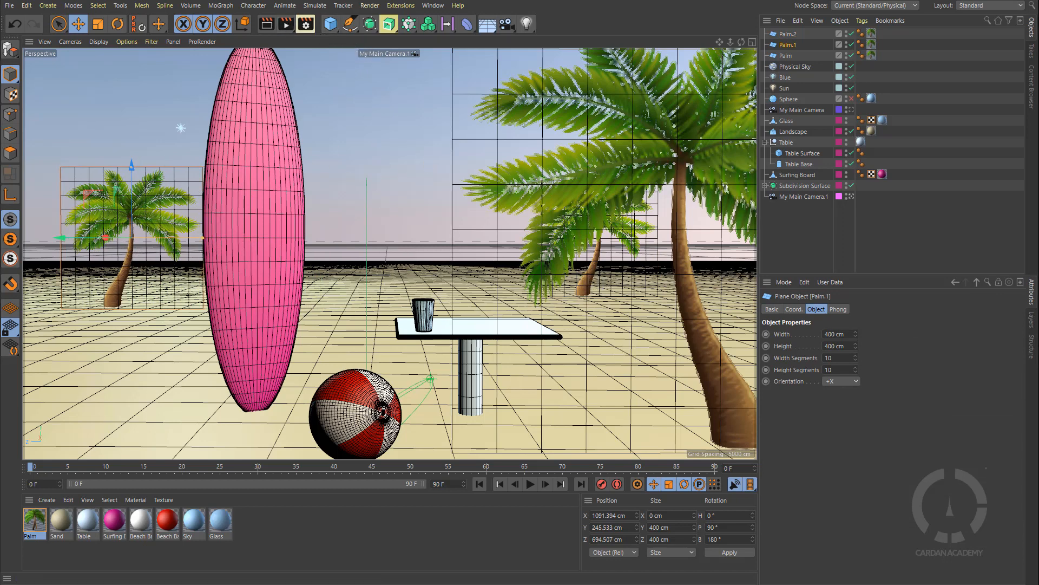
# Step: Render the camera view to the Picture Viewer, check the palm placement, and move the render window out of the way
pyautogui.hotkey('shift', 'r')
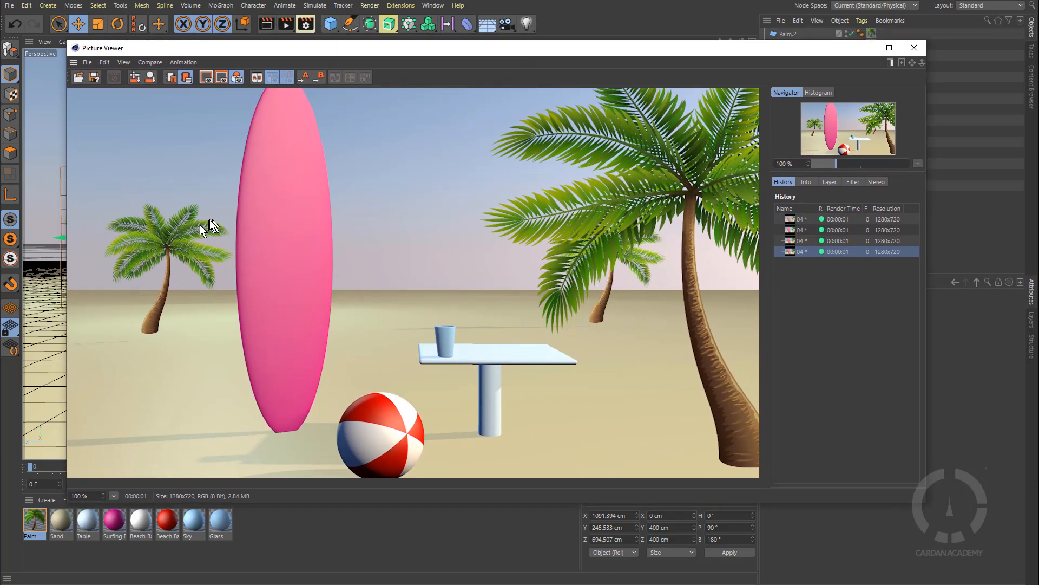
pyautogui.moveTo(530, 49)
pyautogui.mouseDown()
pyautogui.moveTo(489, 64)
pyautogui.moveTo(548, 56)
pyautogui.mouseUp()
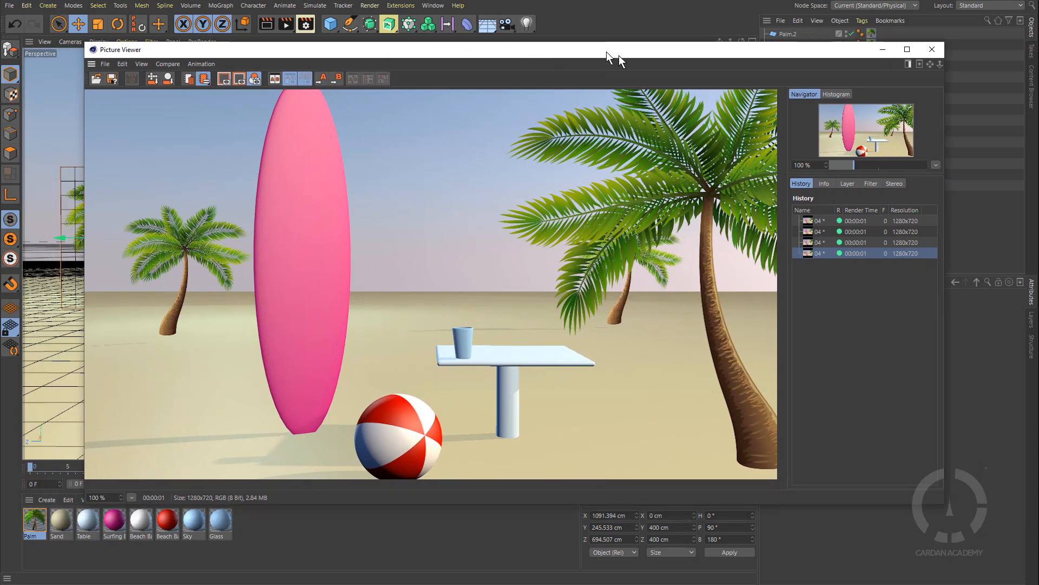
pyautogui.moveTo(619, 55); pyautogui.dragTo(1038, 119)
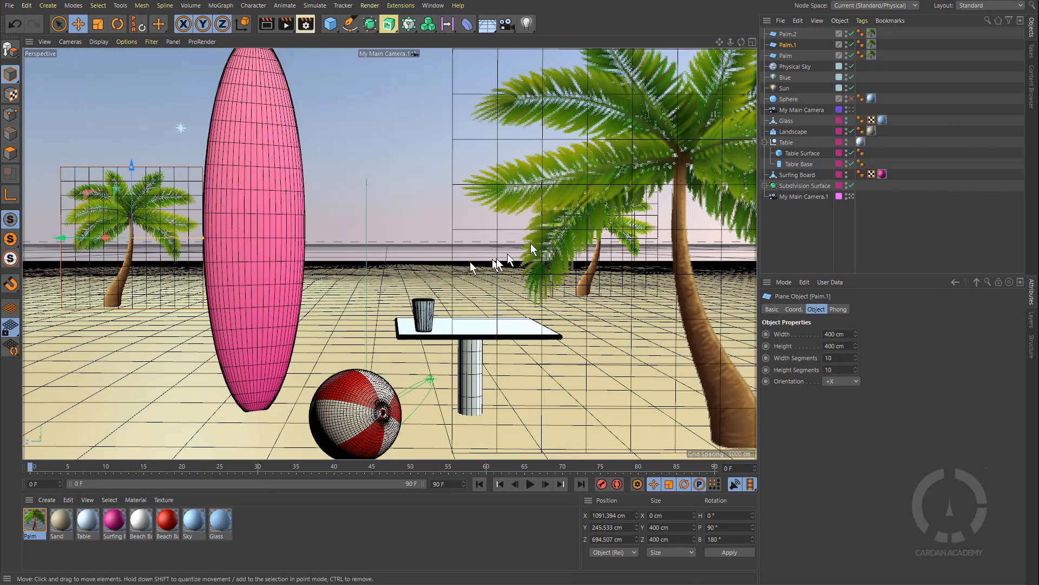
# Step: Leave the camera view, move Palm.2 farther back to about X 1863 cm, and rotate it to a bank of about 194°
pyautogui.click(852, 197)
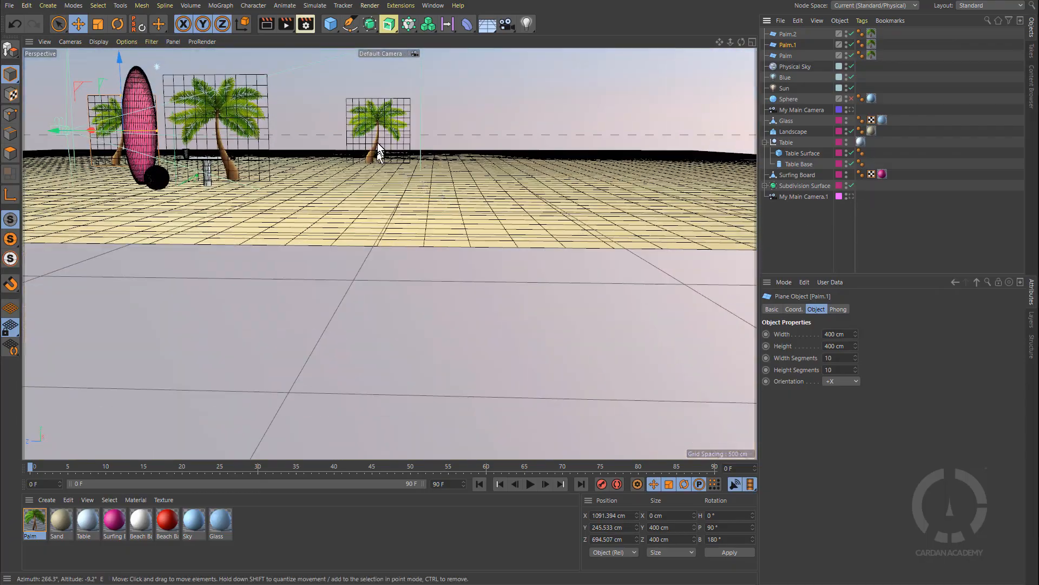
pyautogui.keyDown('alt'); pyautogui.moveTo(378, 142); pyautogui.dragTo(420, 173); pyautogui.keyUp('alt')
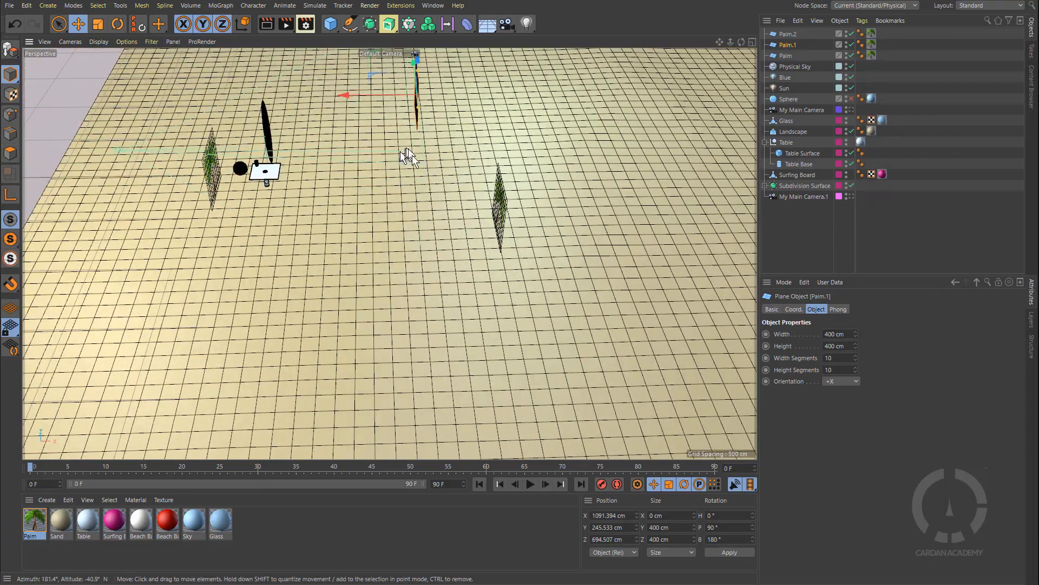
pyautogui.keyDown('alt'); pyautogui.moveTo(411, 155); pyautogui.dragTo(437, 207, button='middle'); pyautogui.keyUp('alt')
pyautogui.click(525, 291)
pyautogui.moveTo(444, 286); pyautogui.dragTo(493, 278)
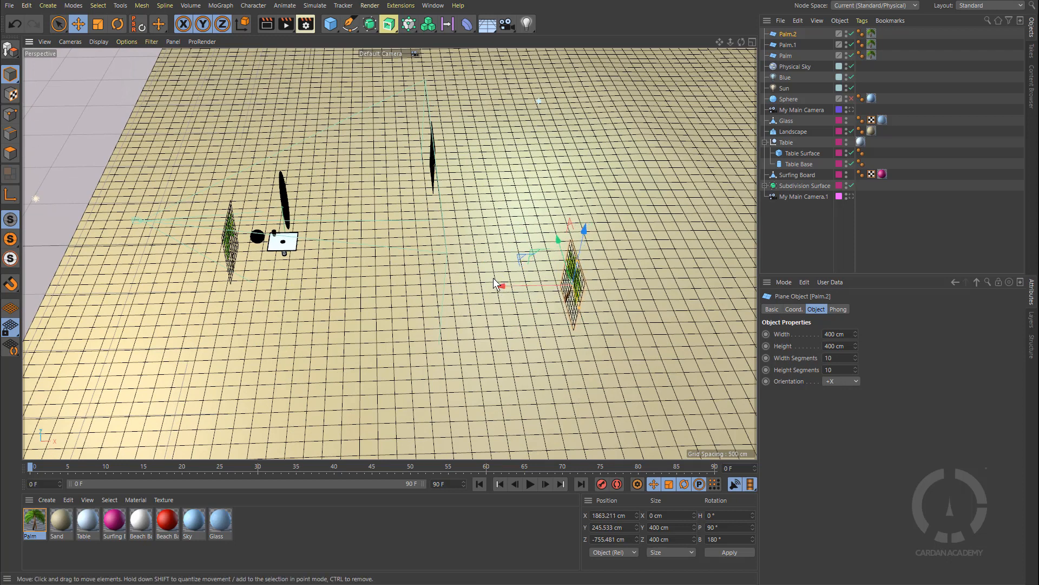
pyautogui.press('r')
pyautogui.moveTo(555, 317); pyautogui.dragTo(592, 328)
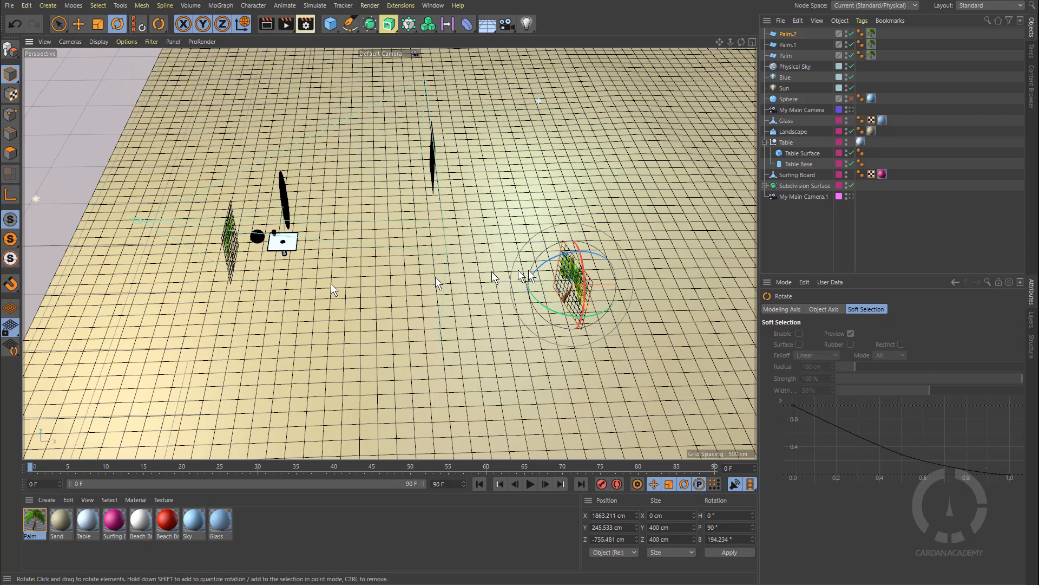
# Step: Duplicate the original foreground palm and place the copy beside the far Palm.2, at about X 1623 cm, Z -998 cm
pyautogui.click(230, 255)
pyautogui.press('w')
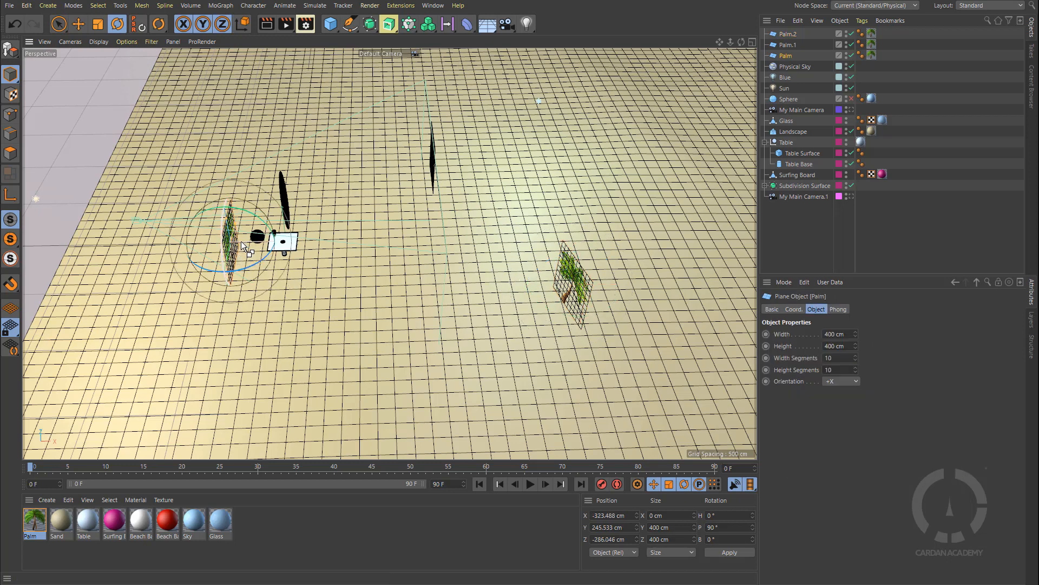
pyautogui.scroll(2, 235, 260)
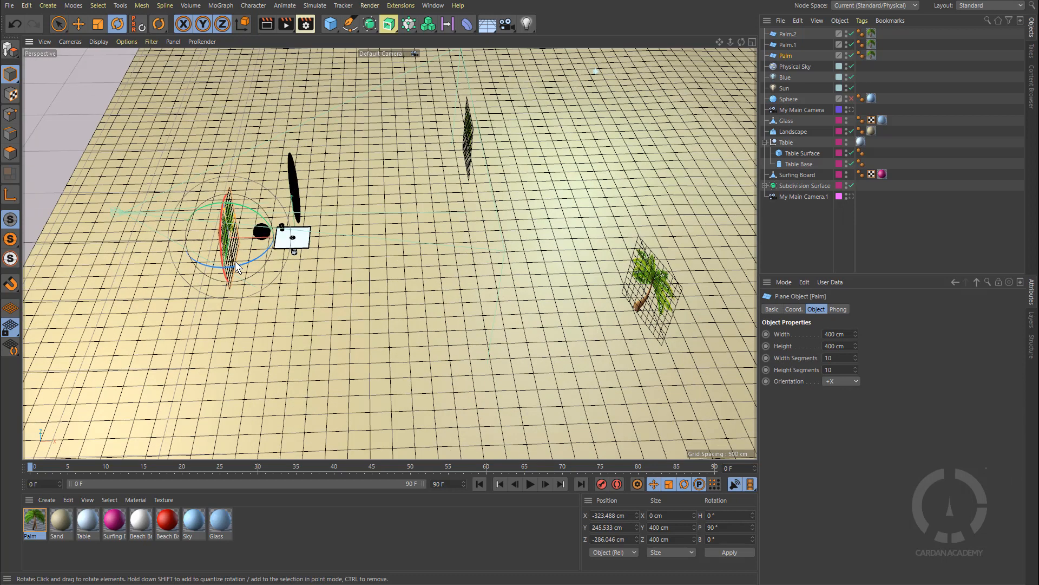
pyautogui.press('e')
pyautogui.moveTo(298, 236); pyautogui.dragTo(593, 243)
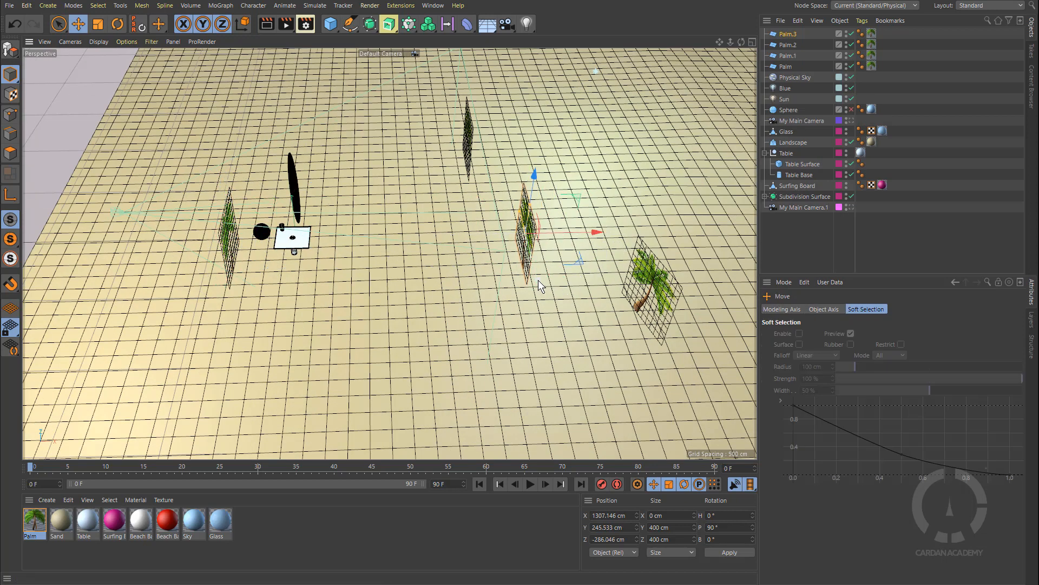
pyautogui.moveTo(539, 285); pyautogui.dragTo(566, 382)
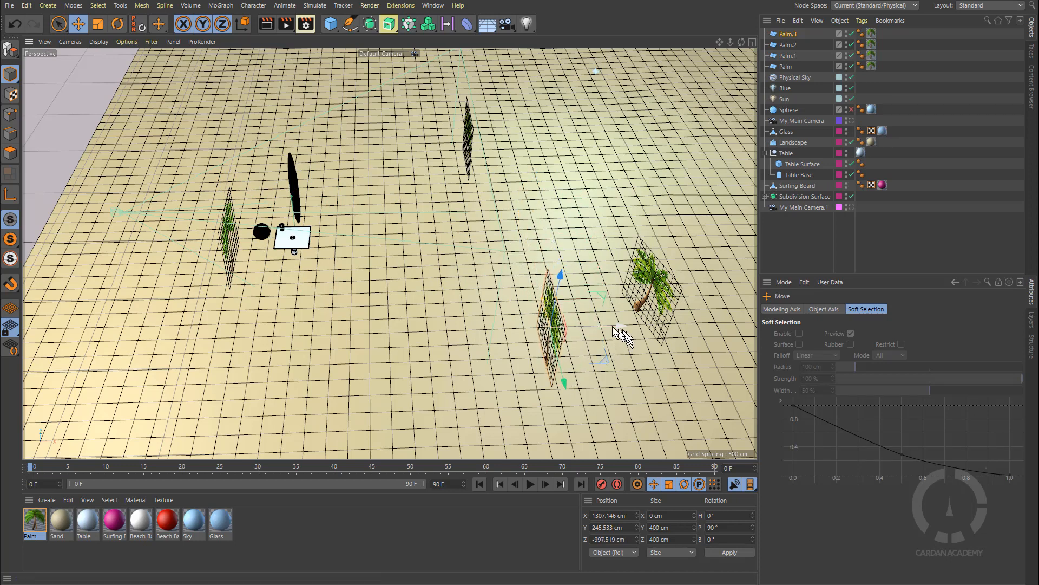
pyautogui.moveTo(613, 326); pyautogui.dragTo(687, 336)
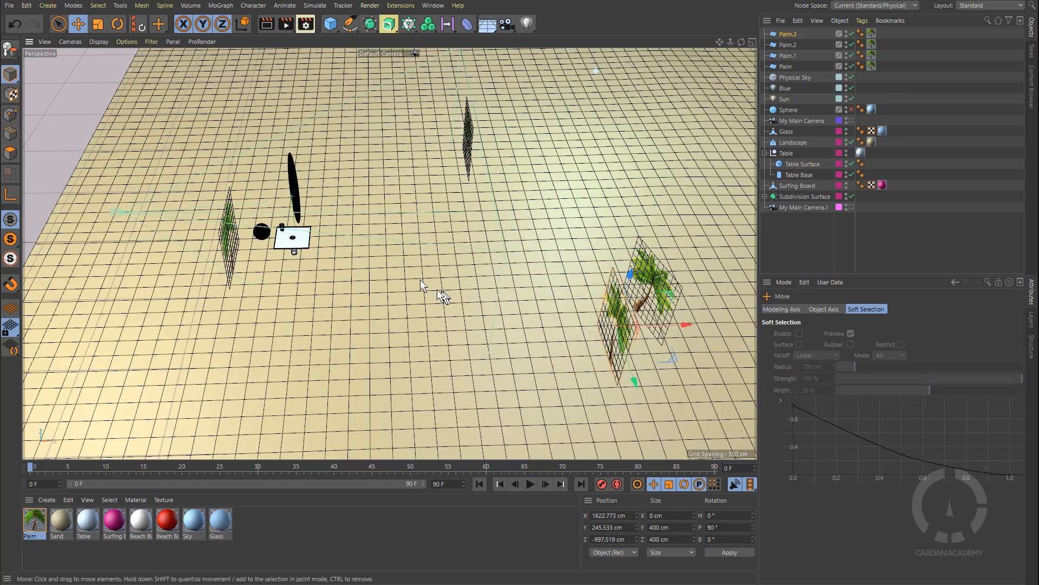
# Step: Look through My Main Camera.1 and rotate the surfboard to a heading of about 38.4°
pyautogui.click(852, 207)
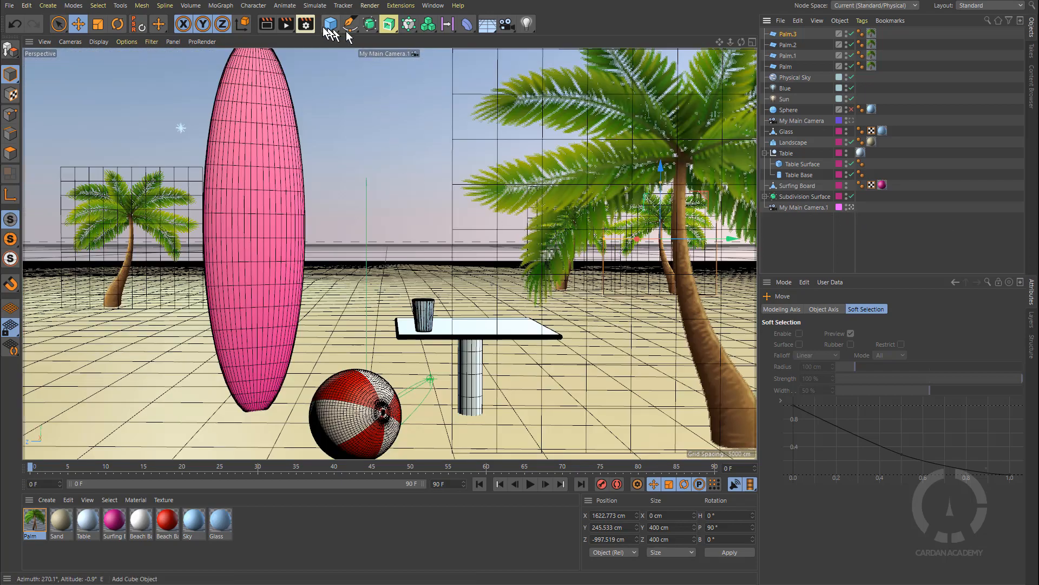
pyautogui.click(276, 239)
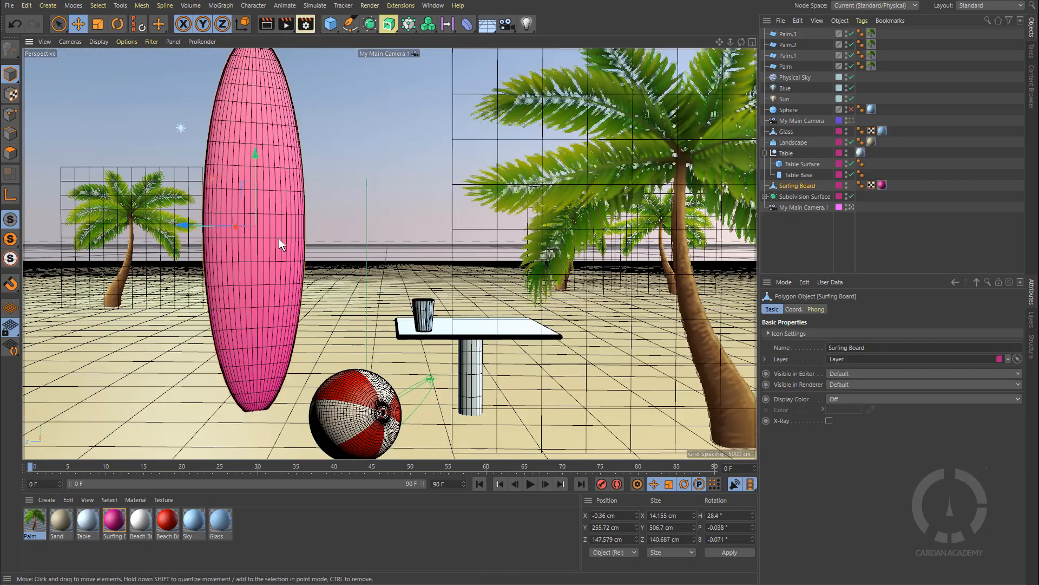
pyautogui.press('r')
pyautogui.moveTo(233, 225); pyautogui.dragTo(245, 225)
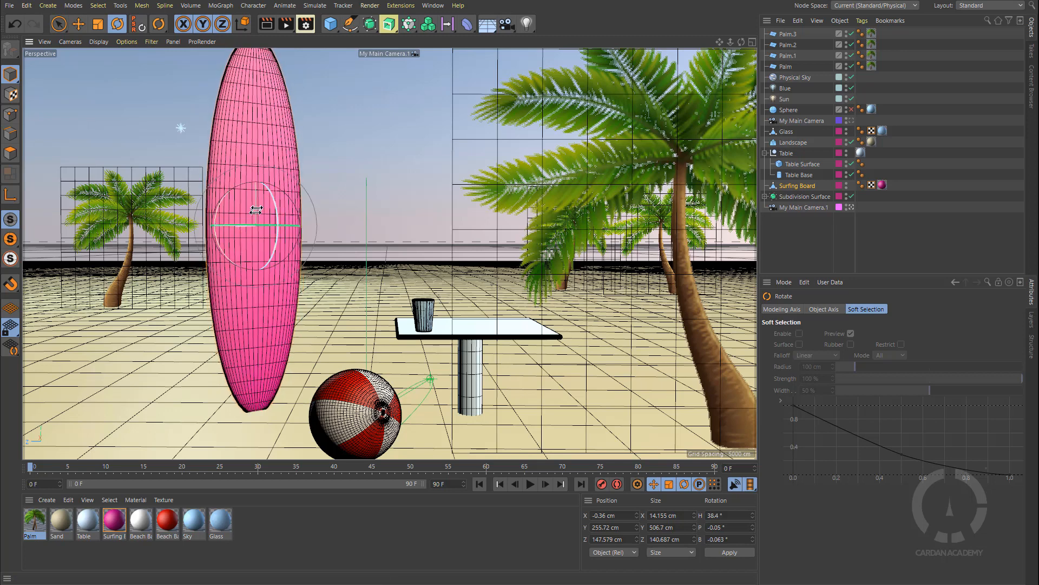
# Step: Lower the surfboard to about Y 208 cm and tilt it to a pitch of about -1.75°
pyautogui.press('e')
pyautogui.moveTo(255, 152); pyautogui.dragTo(258, 187)
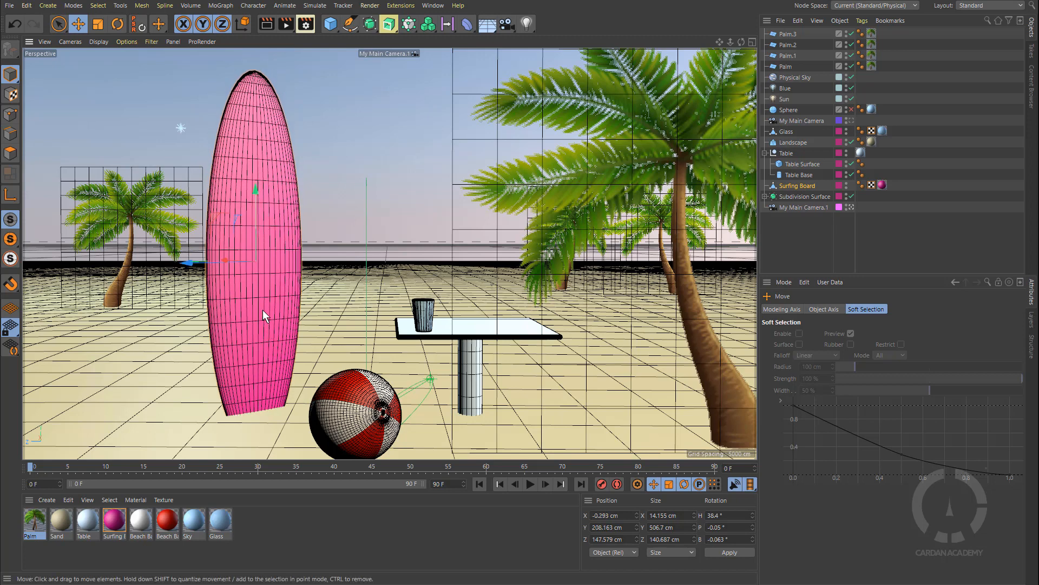
pyautogui.press('r')
pyautogui.moveTo(222, 236); pyautogui.dragTo(227, 240)
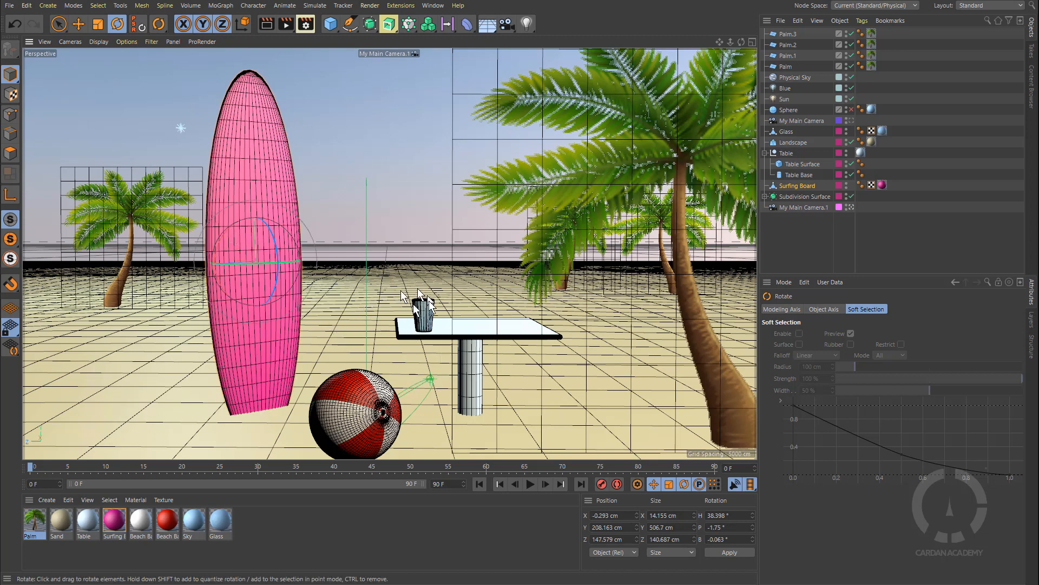
# Step: Switch to the My Main Camera view and move Palm.3 sideways out from behind the foreground palm, to about Z -1359 cm
pyautogui.click(852, 207)
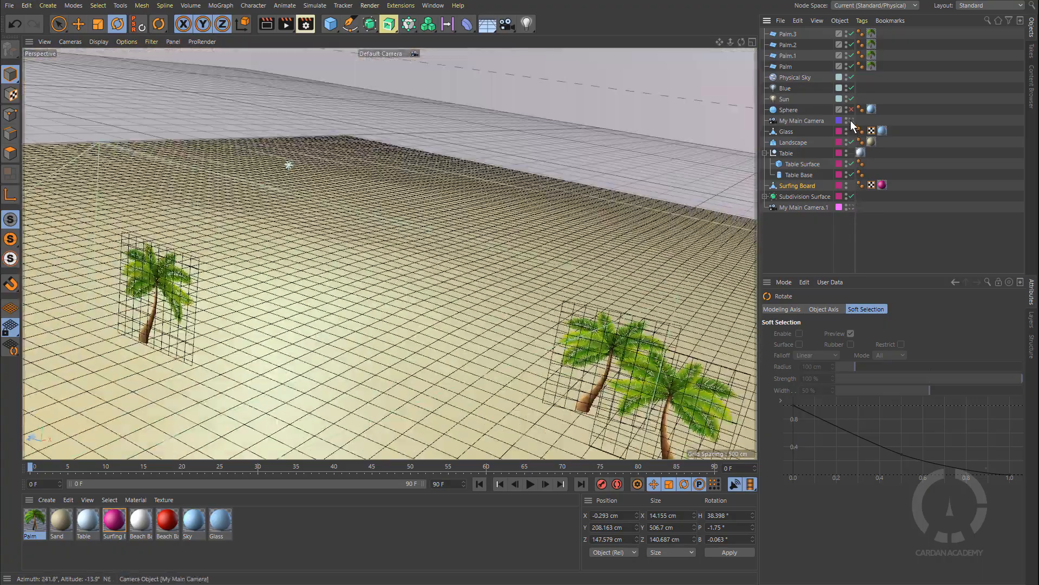
pyautogui.click(851, 120)
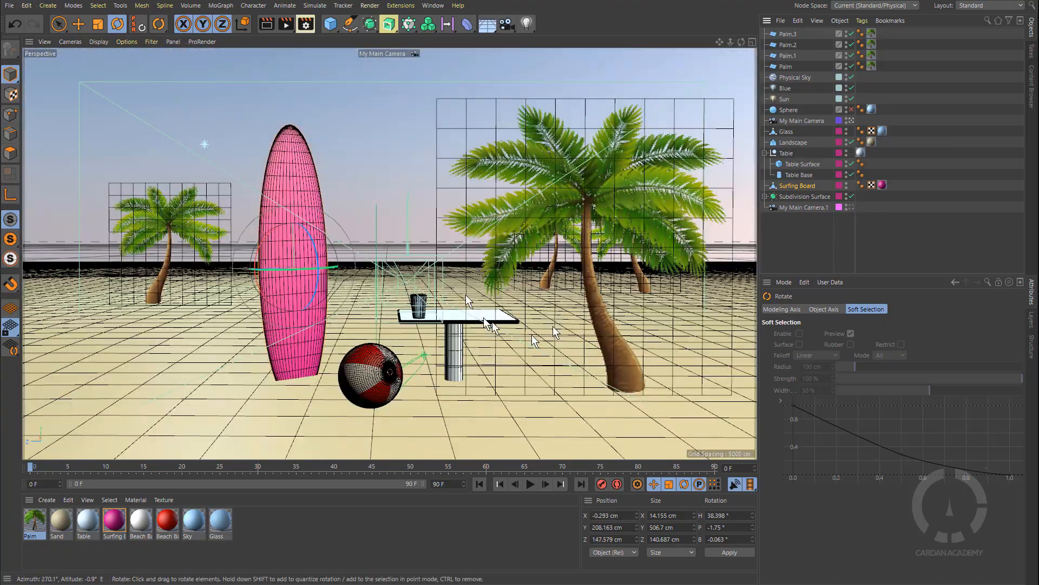
pyautogui.click(788, 34)
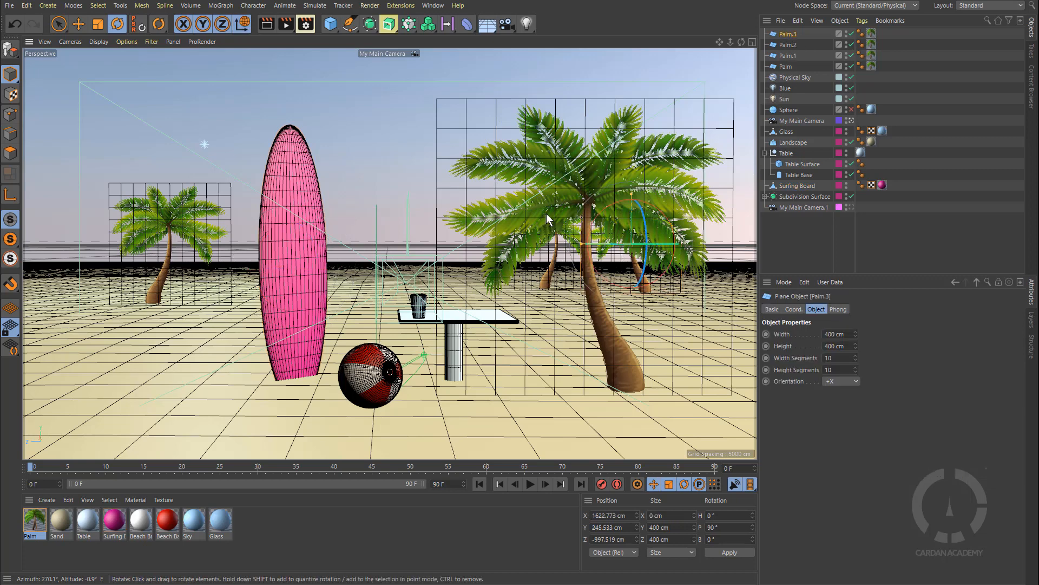
pyautogui.press('e')
pyautogui.moveTo(604, 256); pyautogui.dragTo(691, 244)
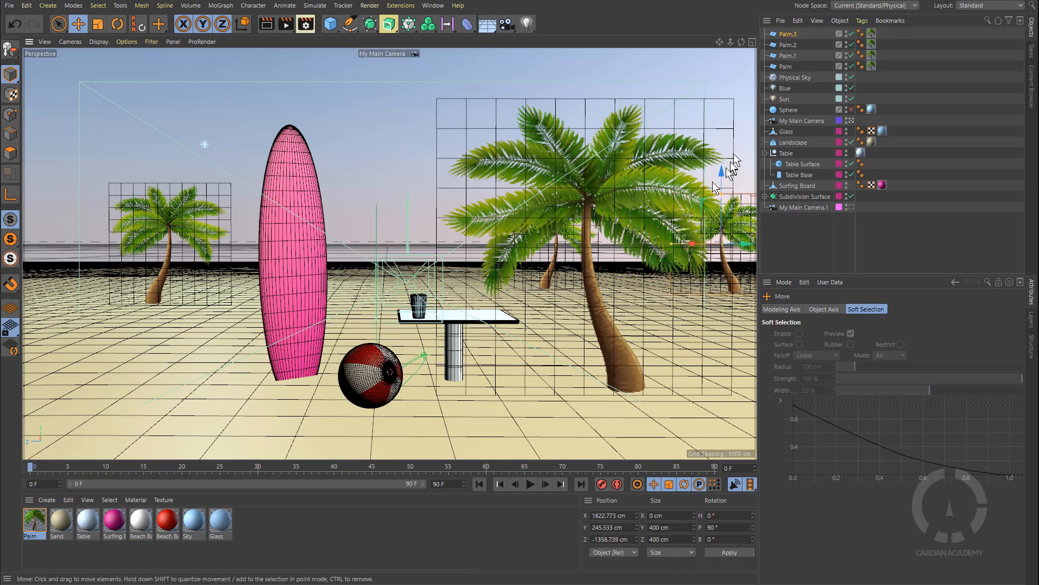
# Step: Shift Palm.2 slightly to about X 1884 cm, Z -839 cm, and clear the selection
pyautogui.click(788, 45)
pyautogui.moveTo(506, 243)
pyautogui.mouseDown()
pyautogui.moveTo(408, 244)
pyautogui.moveTo(513, 257)
pyautogui.mouseUp()
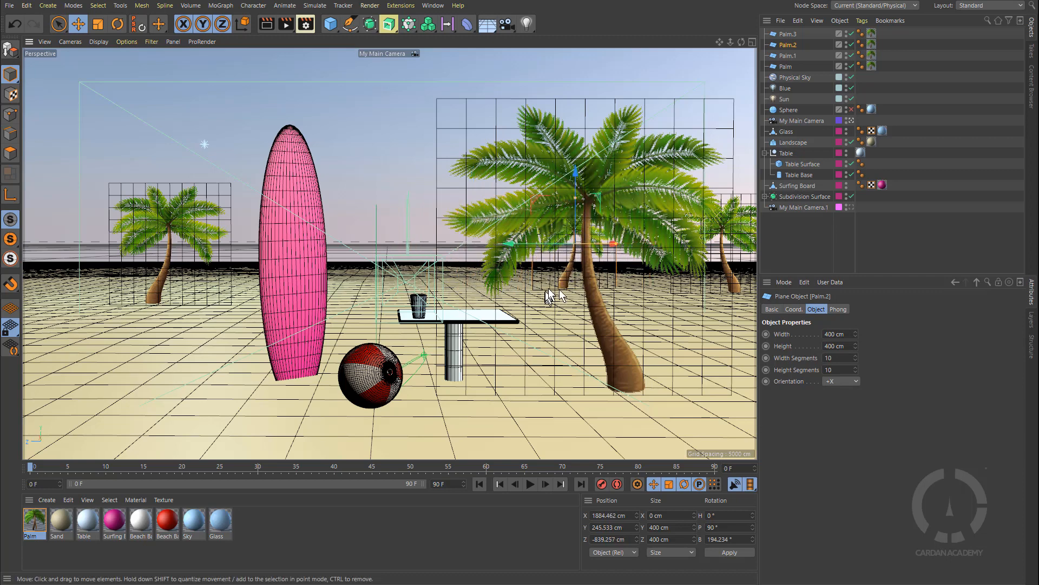
pyautogui.click(814, 236)
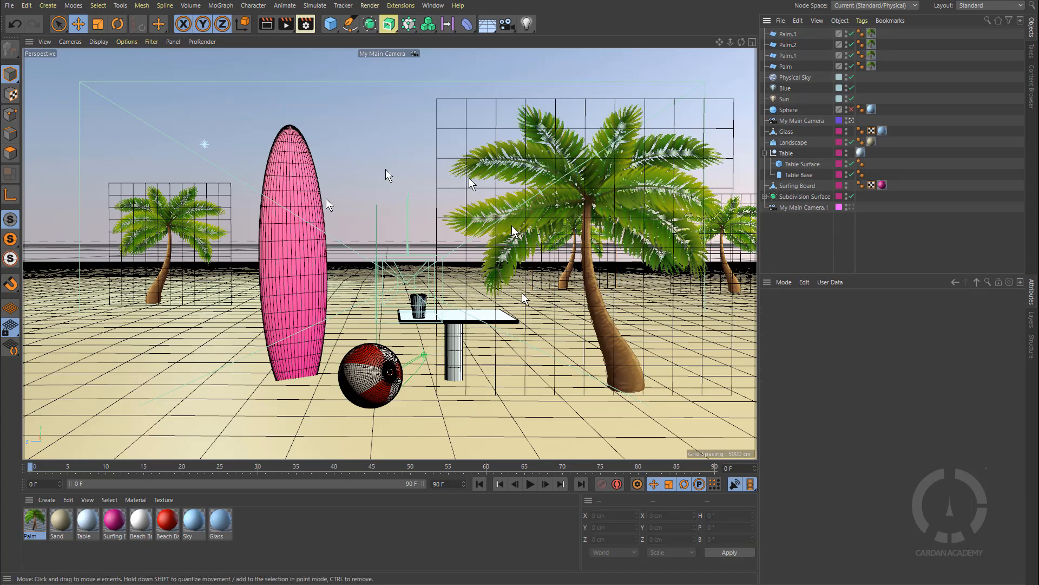
# Step: Add a new sphere to the scene and set its segments to 50
pyautogui.click(330, 24)
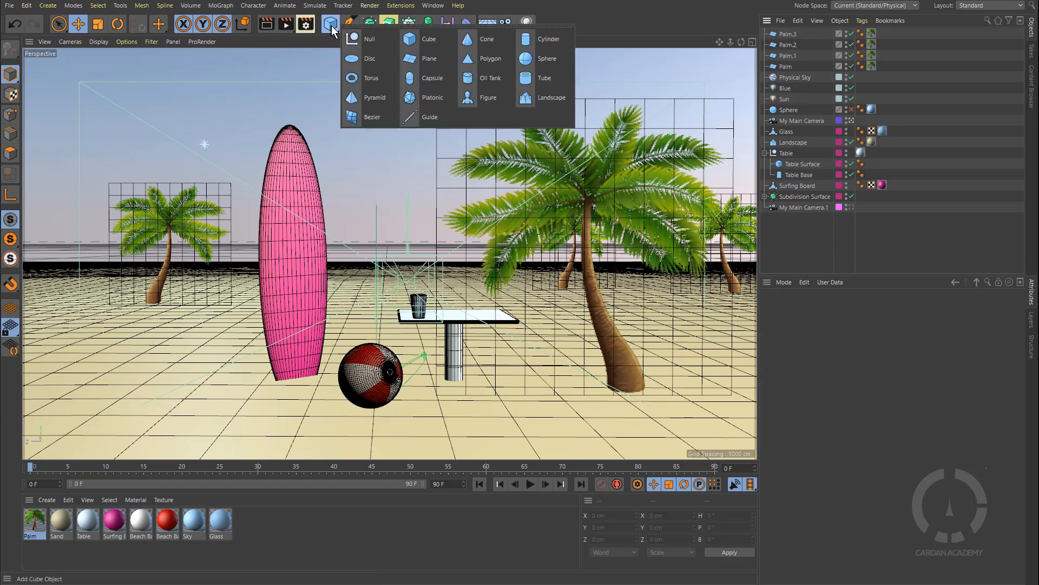
pyautogui.click(538, 60)
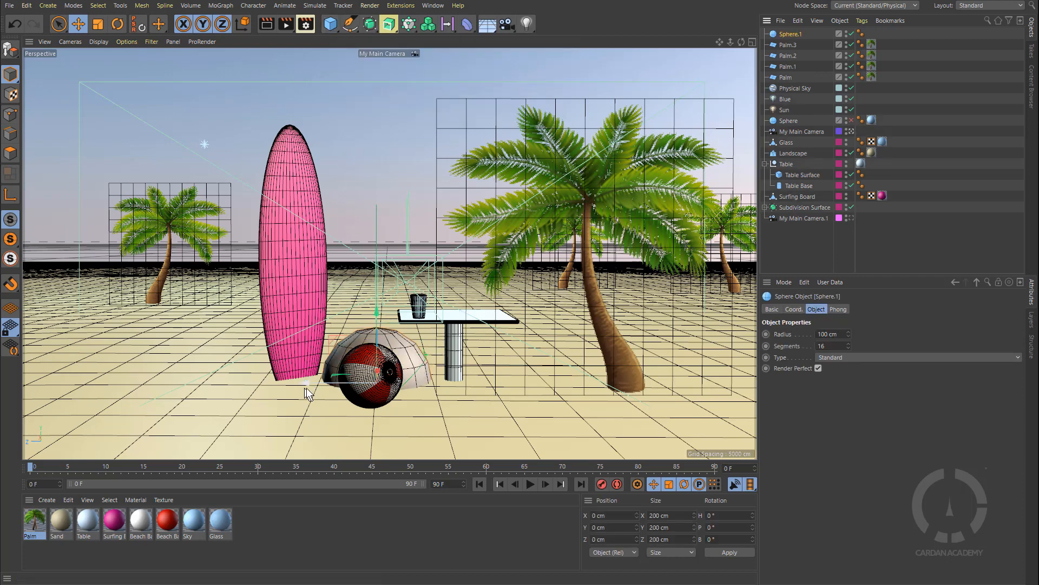
pyautogui.write('50')
pyautogui.press('Return')
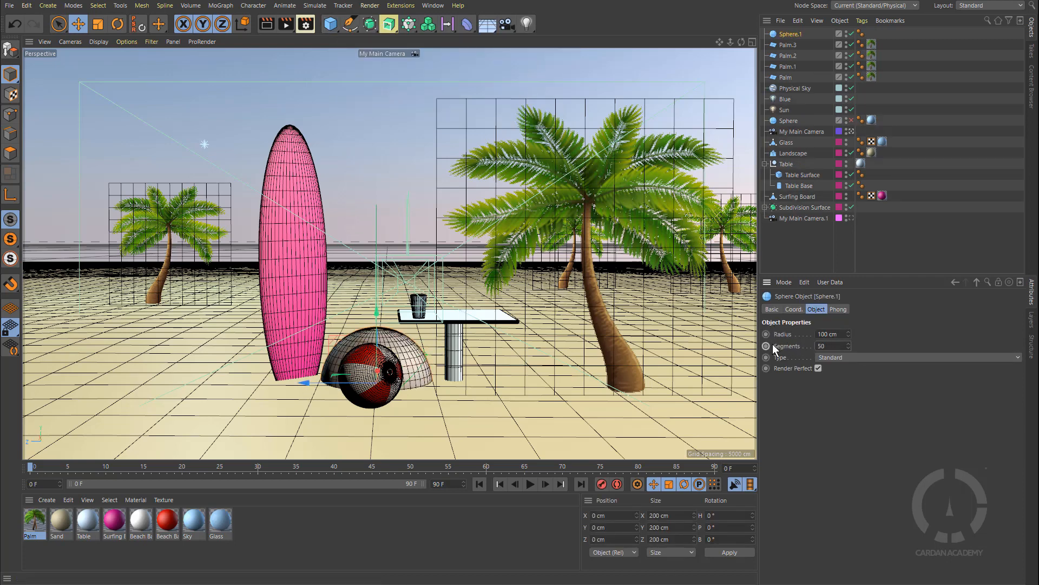
# Step: Enlarge the new sphere to a radius of 10000 cm so it surrounds the beach scene
pyautogui.click(829, 334)
pyautogui.write('000')
pyautogui.press('Return')
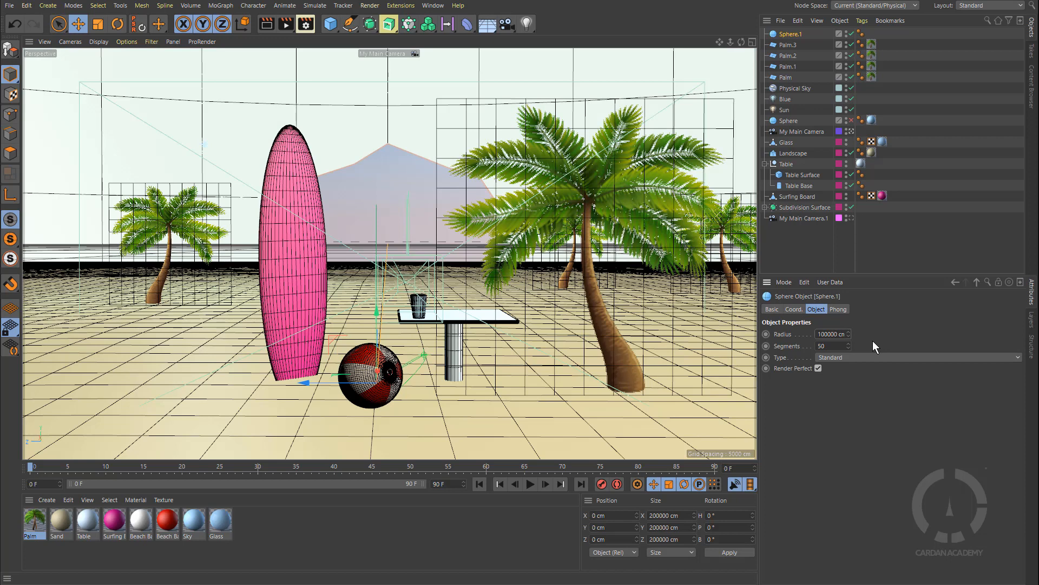
pyautogui.click(828, 334)
pyautogui.press('Return')
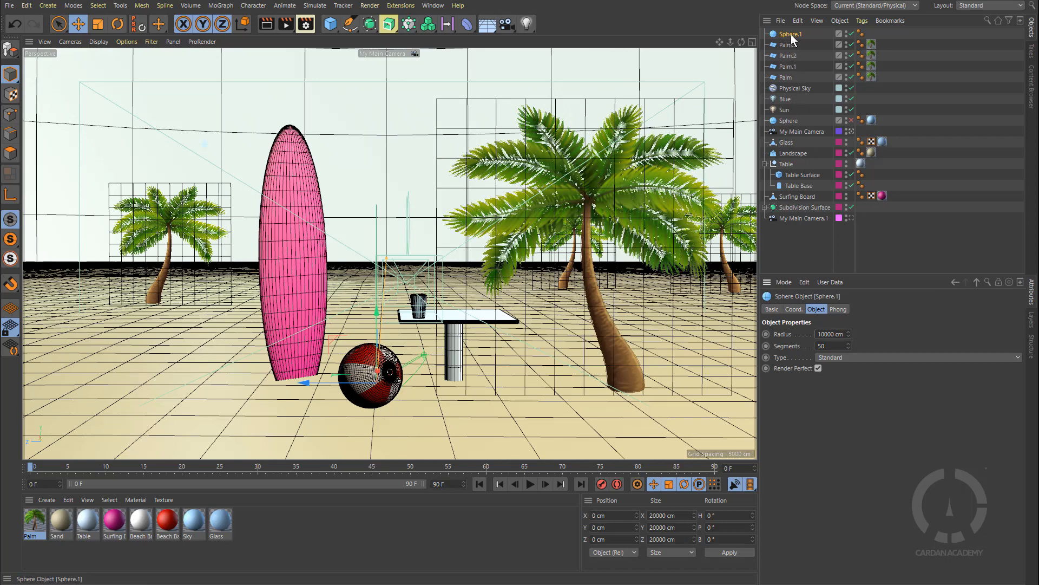
# Step: Show all four viewports, frame the whole large sphere from above, and set its radius to 1000 cm
pyautogui.click(753, 41)
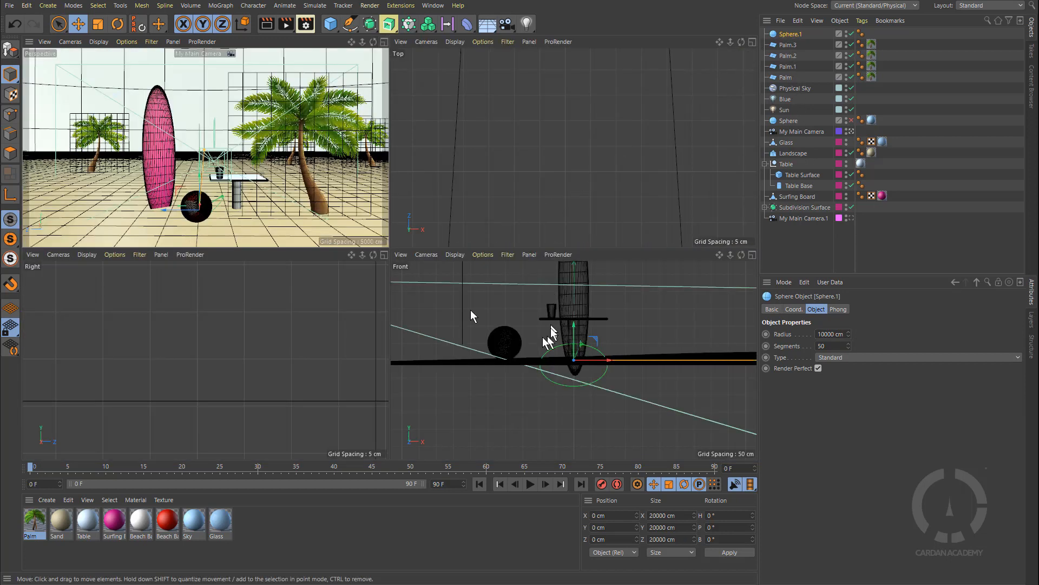
pyautogui.scroll(-15, 548, 143)
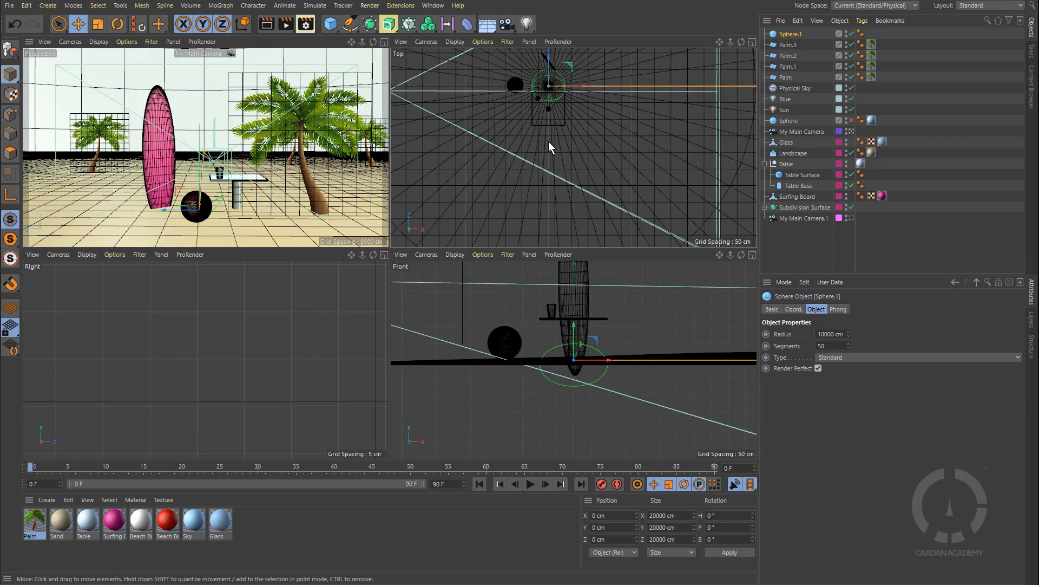
pyautogui.scroll(-4, 547, 140)
pyautogui.scroll(2, 547, 139)
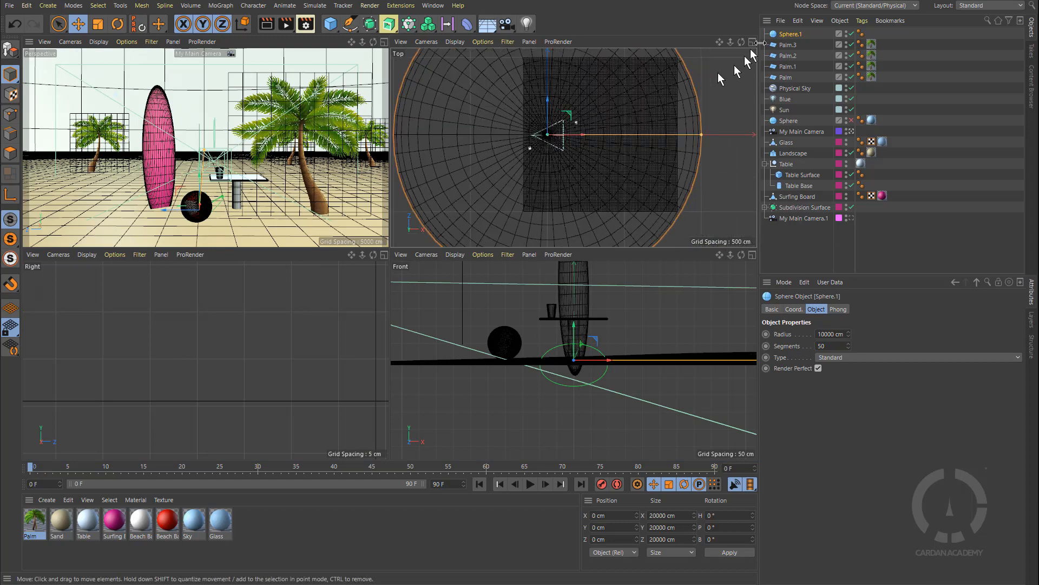
pyautogui.scroll(-4, 607, 144)
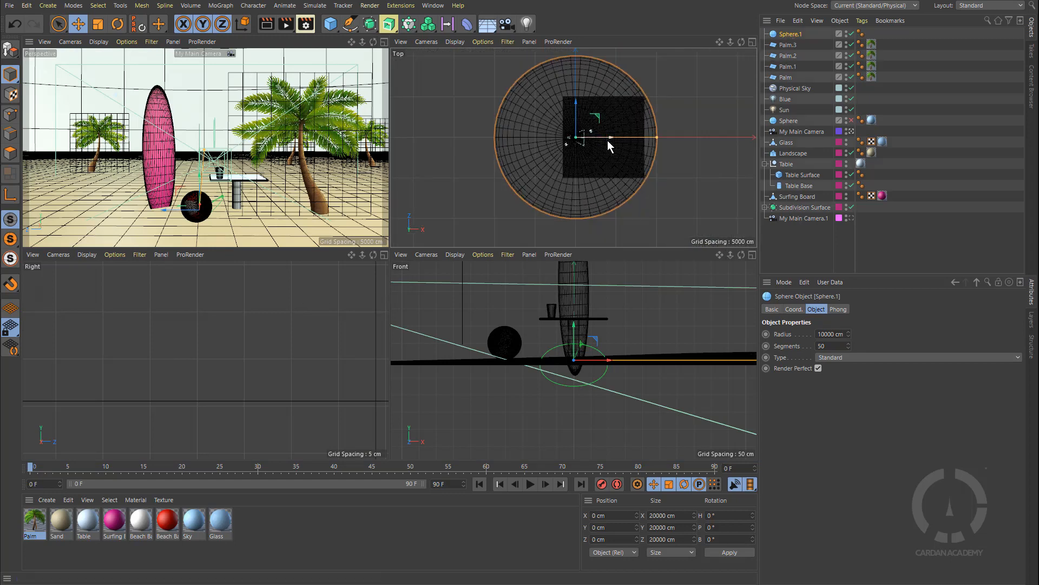
pyautogui.scroll(2, 607, 143)
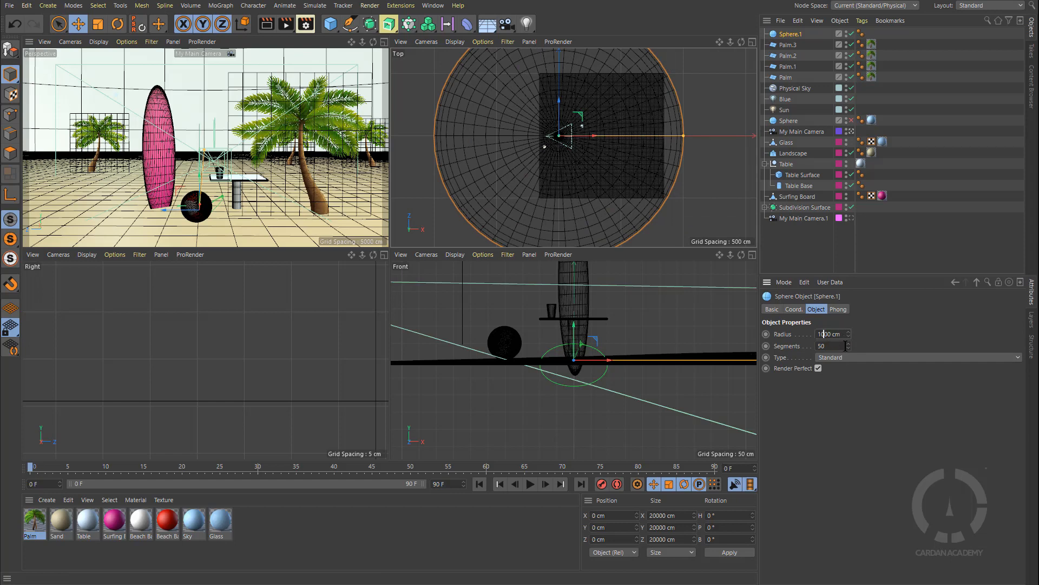
pyautogui.press('Return')
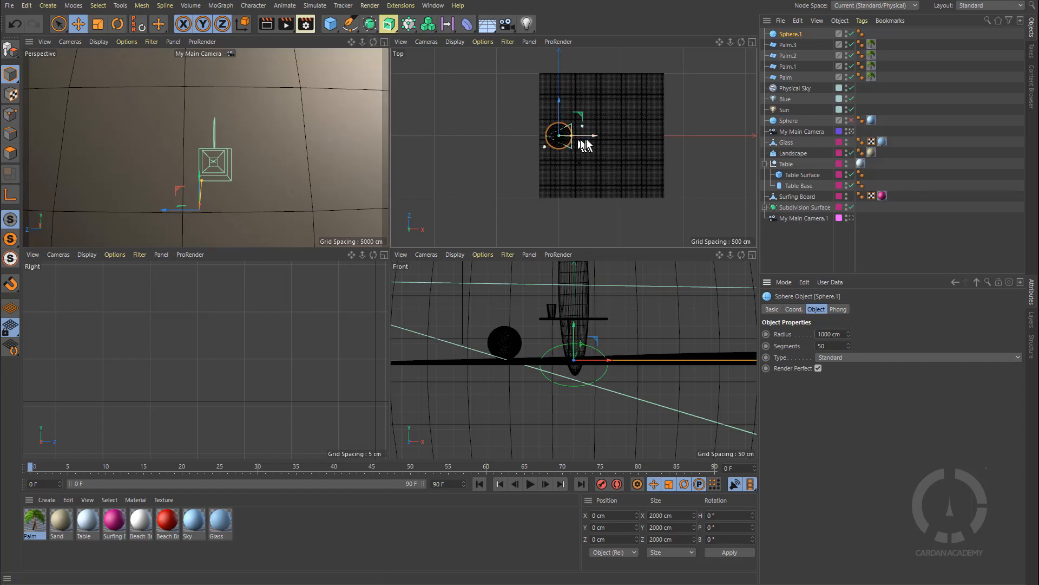
# Step: Move the sphere away along X to about 40287 cm and set its radius to 10000 cm
pyautogui.moveTo(594, 136); pyautogui.dragTo(1036, 165)
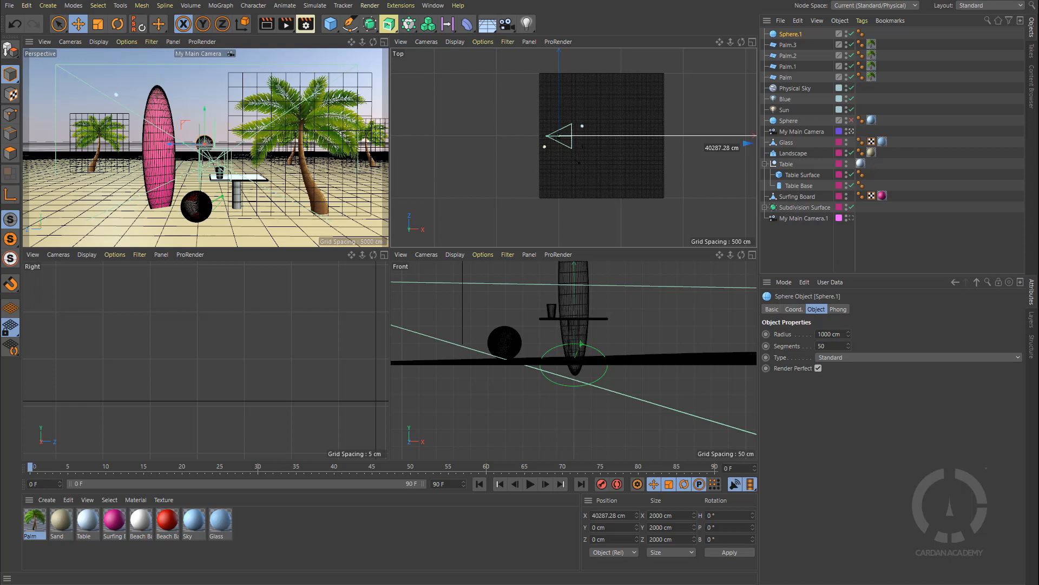
pyautogui.moveTo(1037, 165); pyautogui.dragTo(1037, 165)
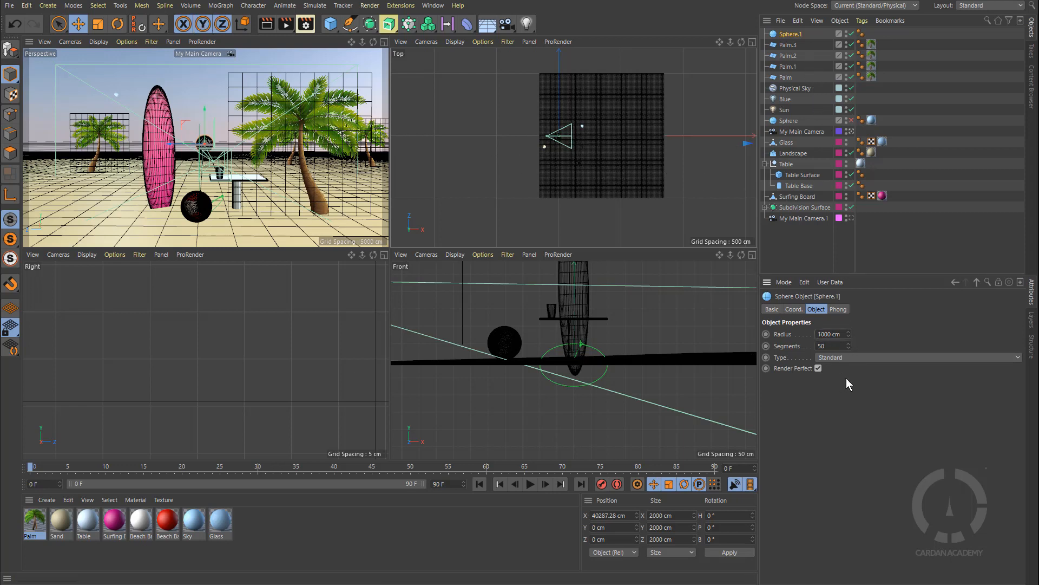
pyautogui.write('0')
pyautogui.press('Return')
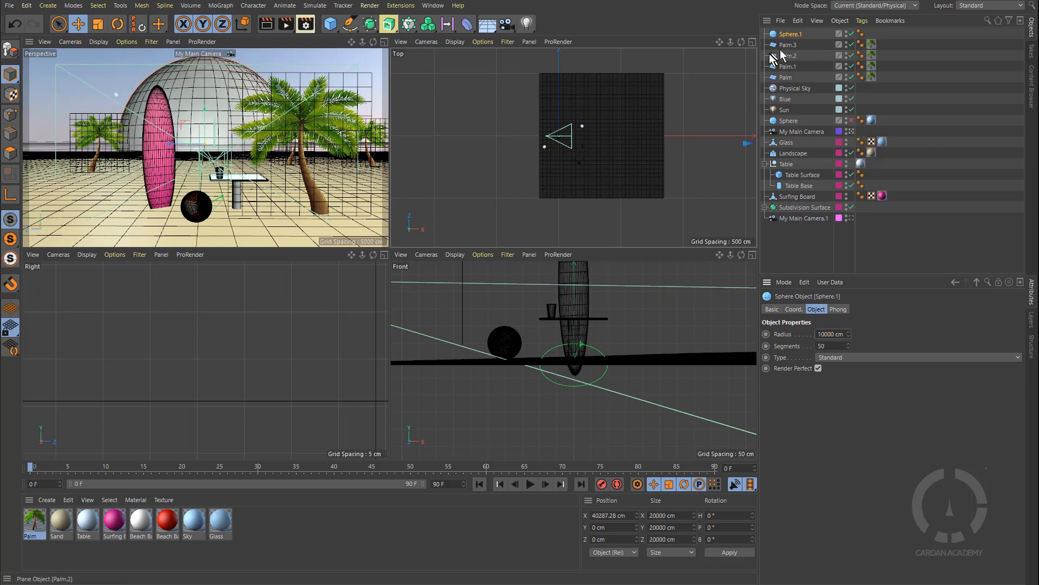
# Step: Push the large sphere farther behind the scene along X, to about 99625 cm
pyautogui.scroll(-5, 617, 153)
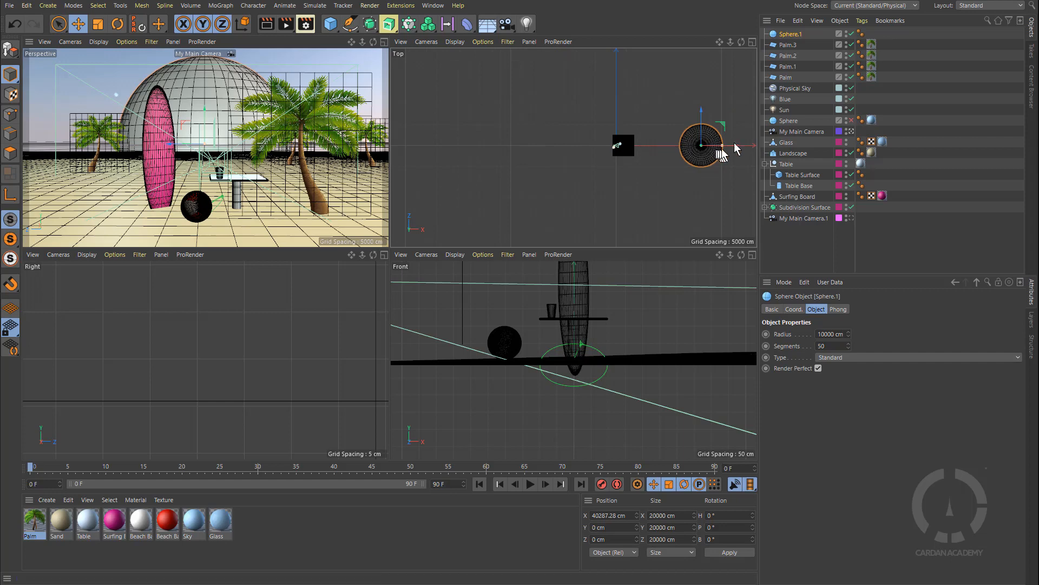
pyautogui.moveTo(738, 145); pyautogui.dragTo(862, 146)
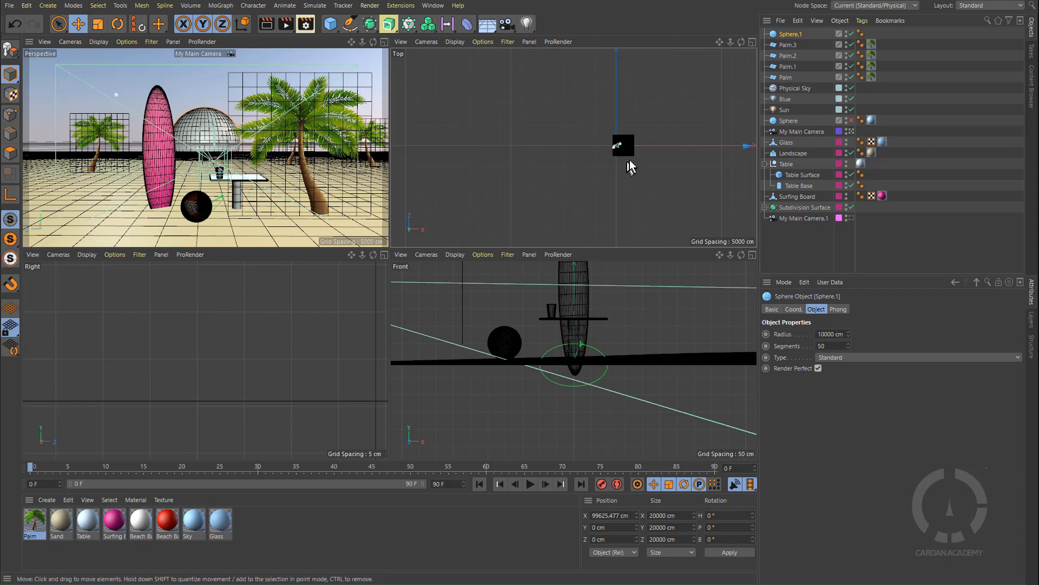
pyautogui.scroll(5, 629, 160)
pyautogui.keyDown('alt'); pyautogui.moveTo(676, 156); pyautogui.dragTo(553, 160, button='middle'); pyautogui.keyUp('alt')
pyautogui.scroll(-3, 519, 153)
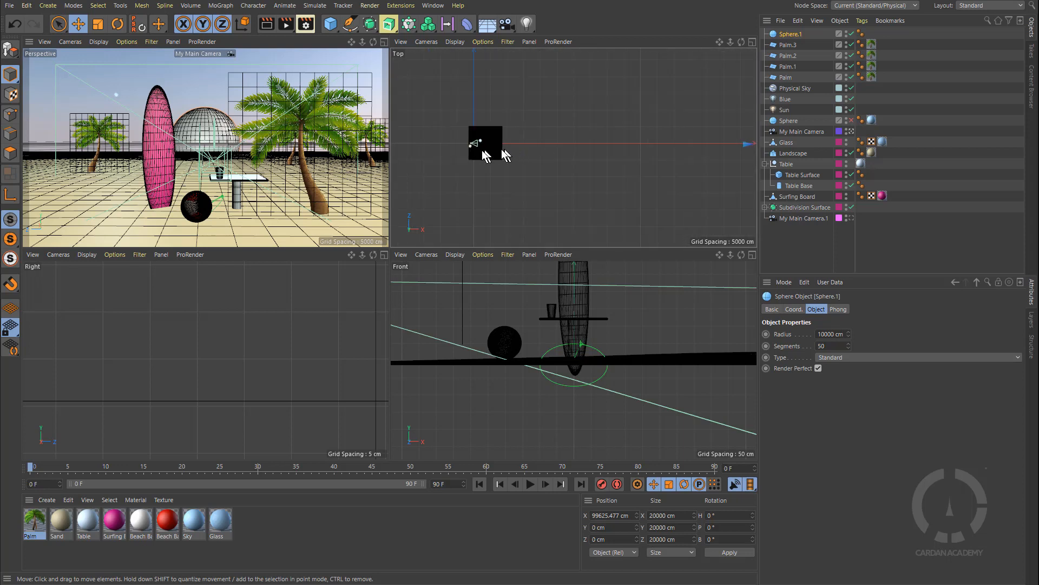
# Step: Add a Floor object to the scene and apply the Sand material to it
pyautogui.click(486, 23)
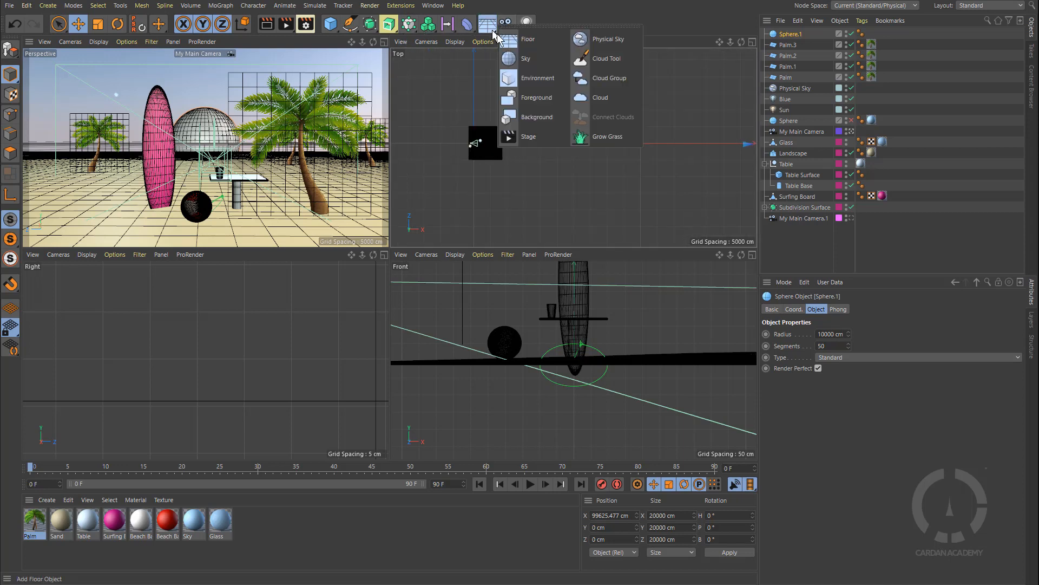
pyautogui.click(512, 39)
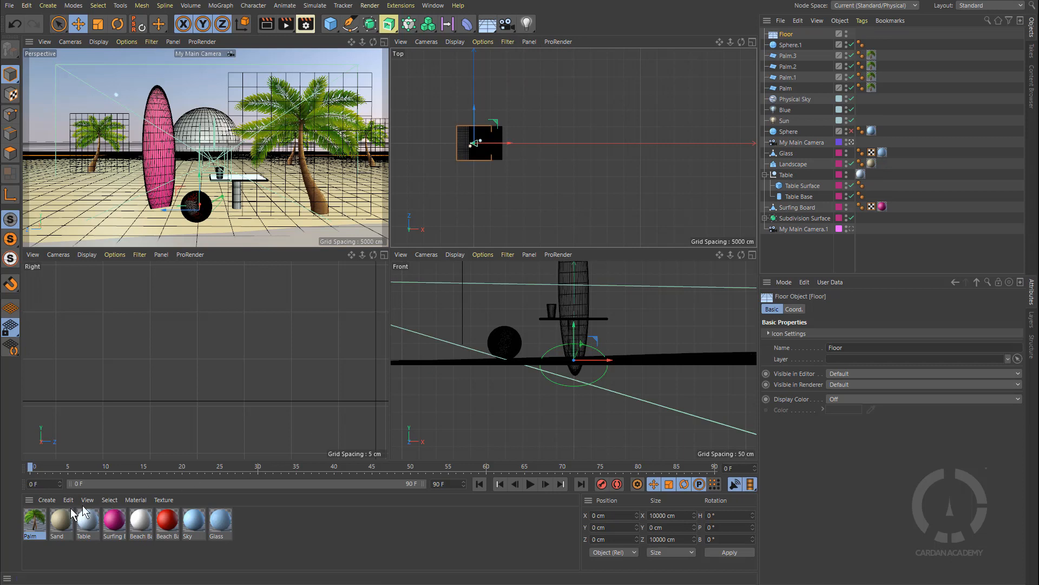
pyautogui.moveTo(65, 525); pyautogui.dragTo(792, 37)
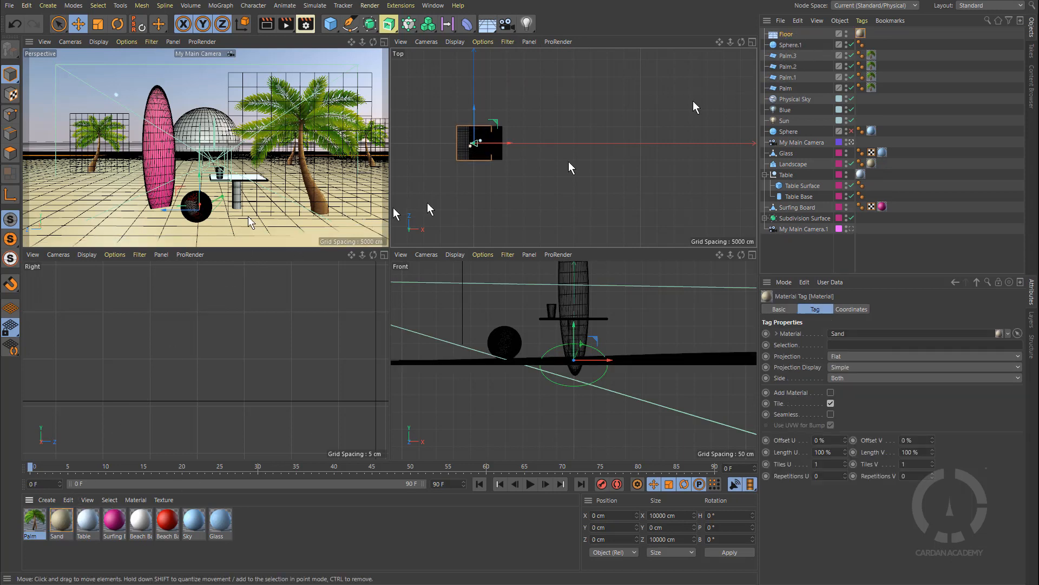
pyautogui.click(61, 521)
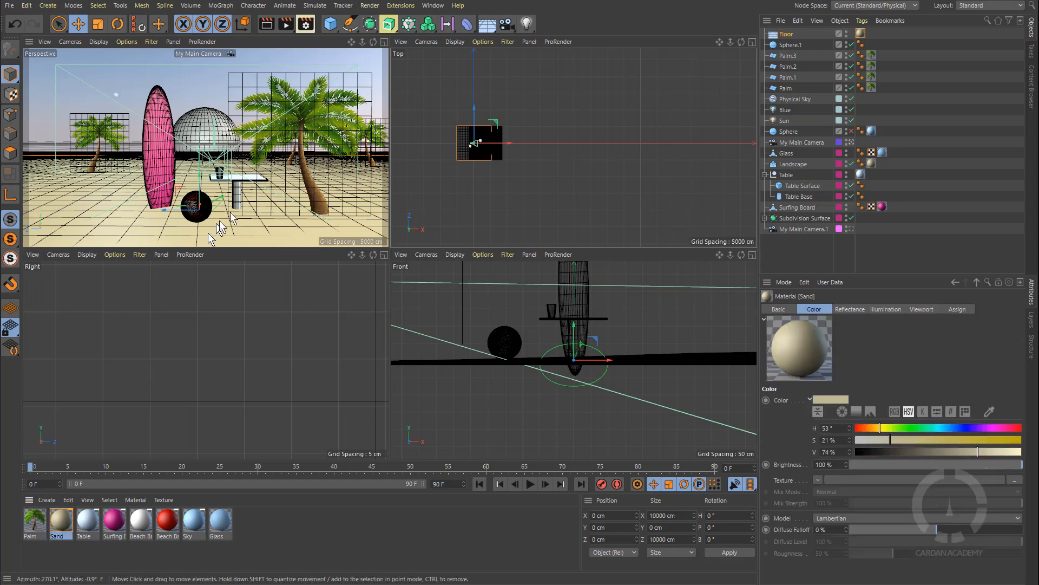
# Step: Maximize the My Main Camera view and rename the Landscape object as Sand
pyautogui.click(384, 42)
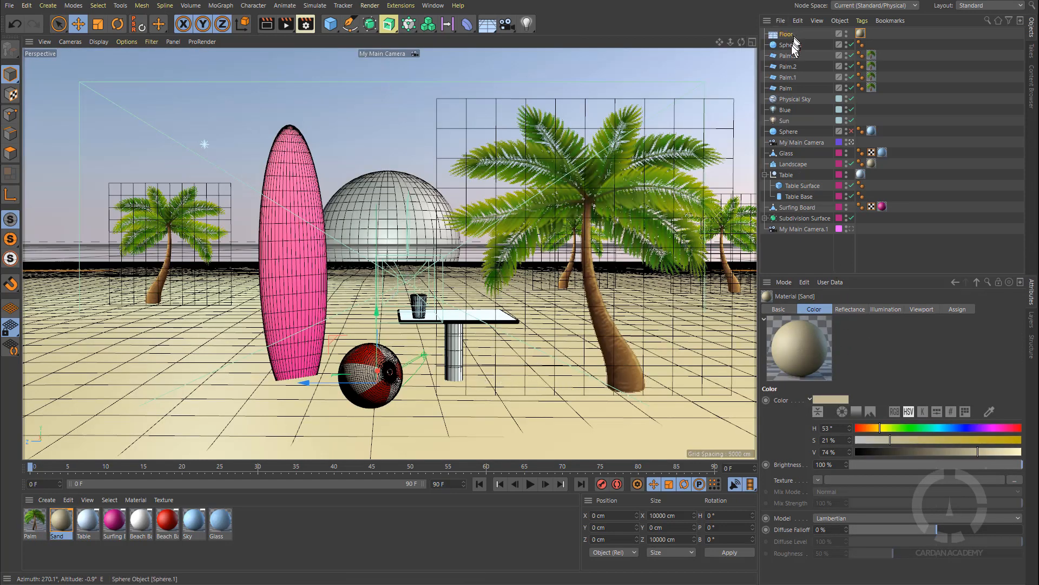
pyautogui.click(792, 164)
pyautogui.doubleClick(791, 164)
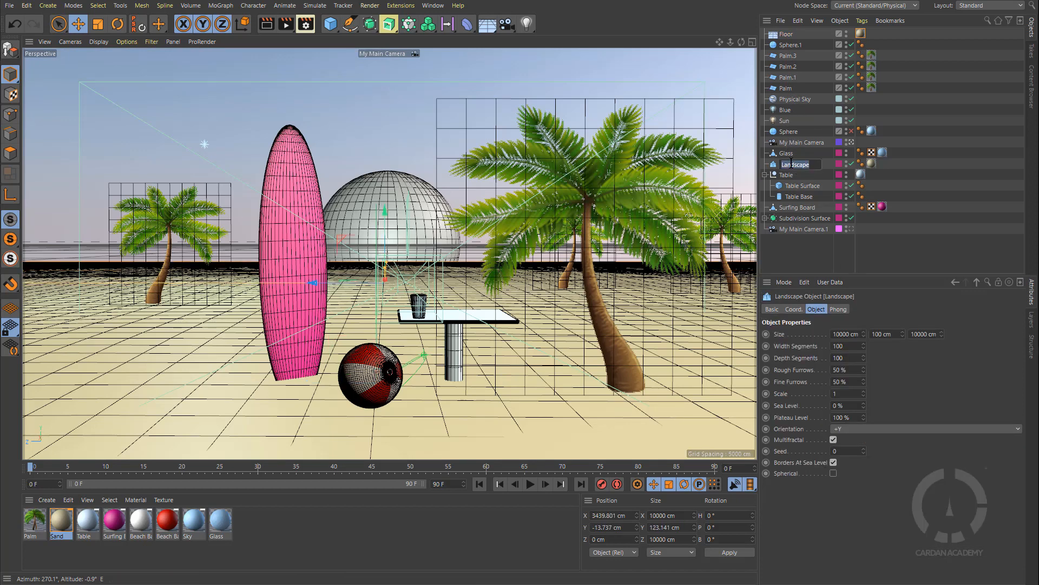
pyautogui.write('Sand')
pyautogui.press('Return')
# Step: Set the Sand landscape's fine furrows to 100%, scale to 1.32 and height to 69 cm, and render the scene
pyautogui.moveTo(863, 344); pyautogui.dragTo(864, 367)
pyautogui.hotkey('ctrl', 'z')
pyautogui.moveTo(864, 393); pyautogui.dragTo(863, 373)
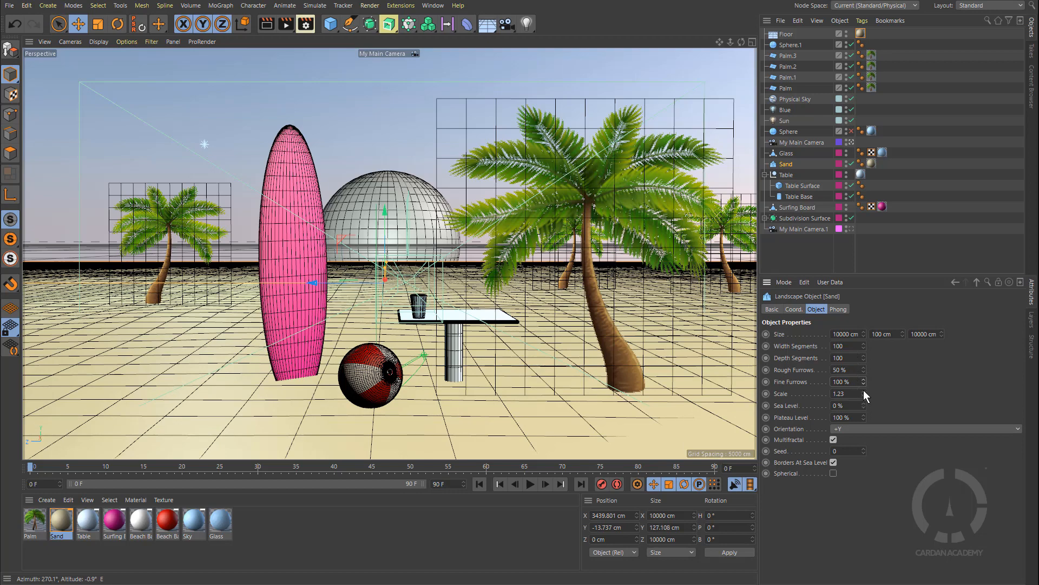
pyautogui.moveTo(863, 391)
pyautogui.mouseDown()
pyautogui.moveTo(863, 374)
pyautogui.moveTo(865, 405)
pyautogui.mouseUp()
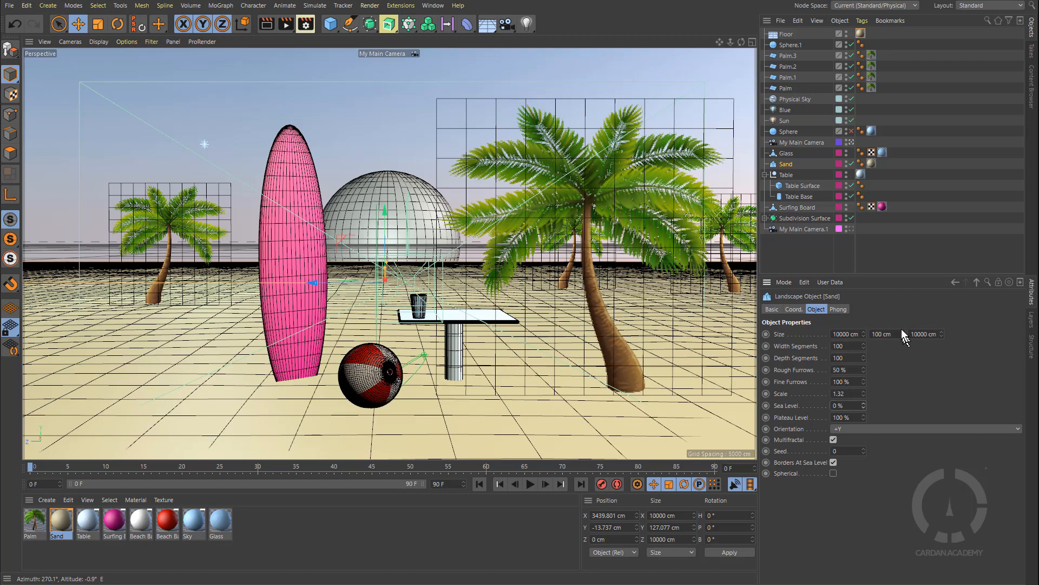
pyautogui.moveTo(903, 335); pyautogui.dragTo(903, 349)
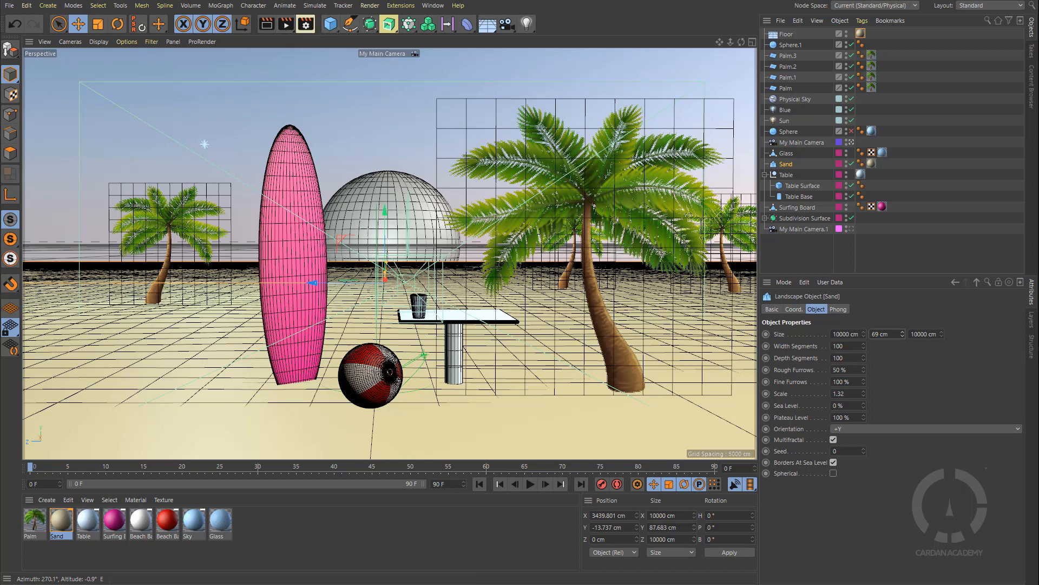
pyautogui.hotkey('shift', 'r')
# Step: Create a new material and set its color to a bright blue with H 203°, S 62% and V 97%
pyautogui.click(790, 35)
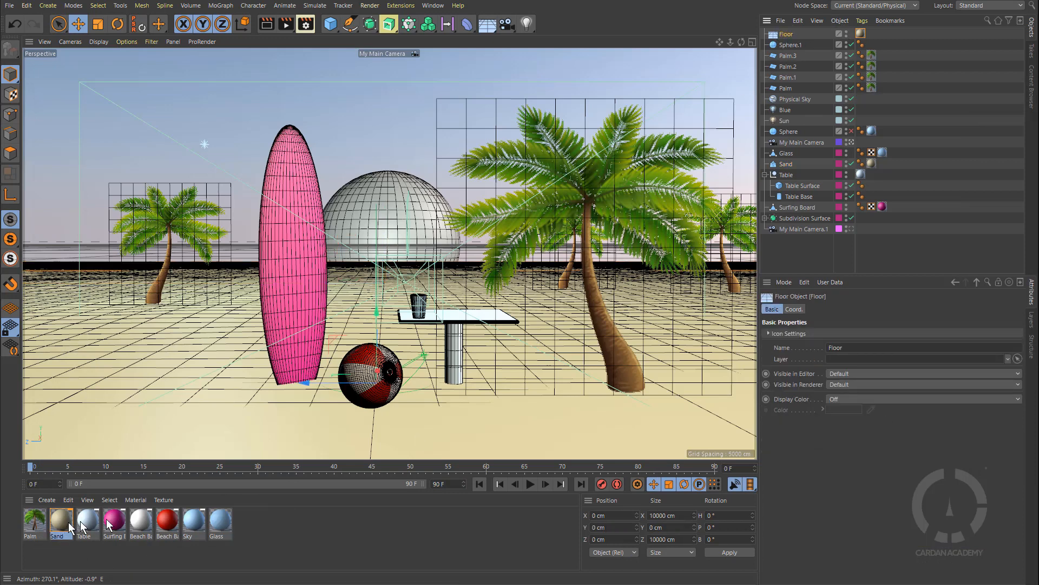
pyautogui.doubleClick(267, 525)
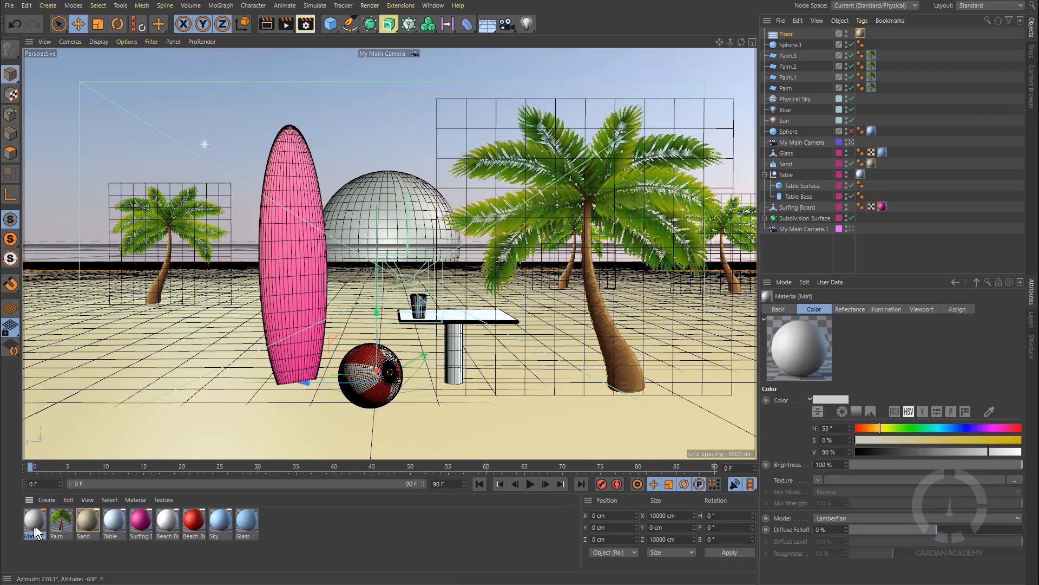
pyautogui.doubleClick(34, 521)
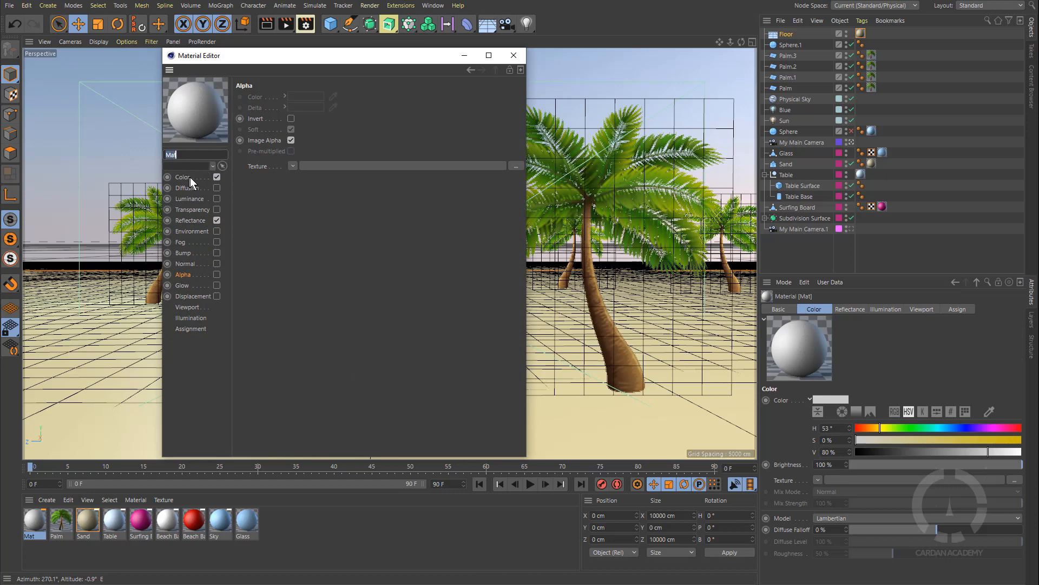
pyautogui.click(190, 177)
pyautogui.moveTo(400, 125); pyautogui.dragTo(438, 124)
pyautogui.click(445, 136)
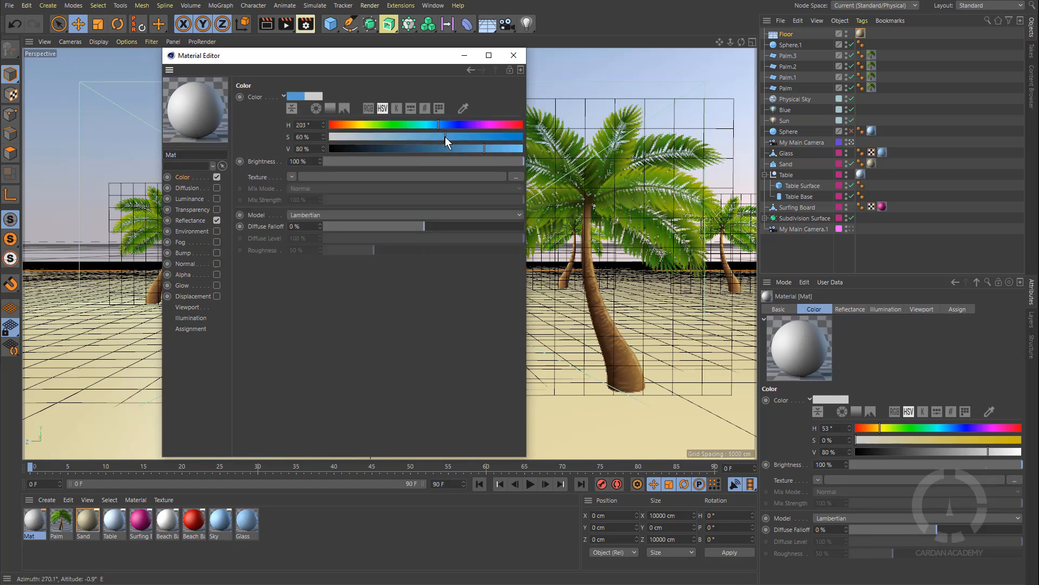
pyautogui.click(519, 149)
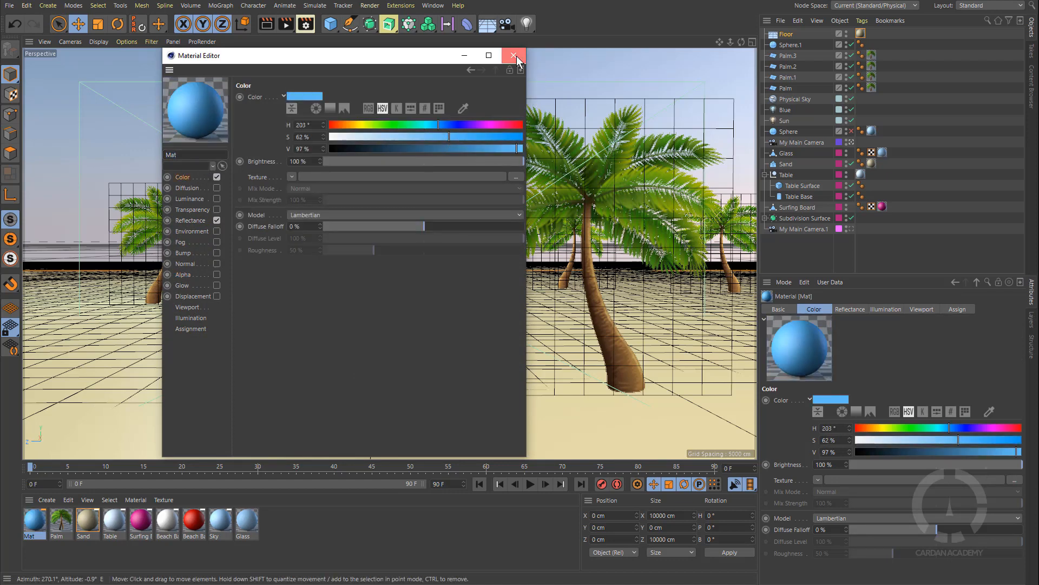
# Step: Set the blue material's default specular width to 46% and falloff to -21%, and close the Material Editor
pyautogui.click(191, 221)
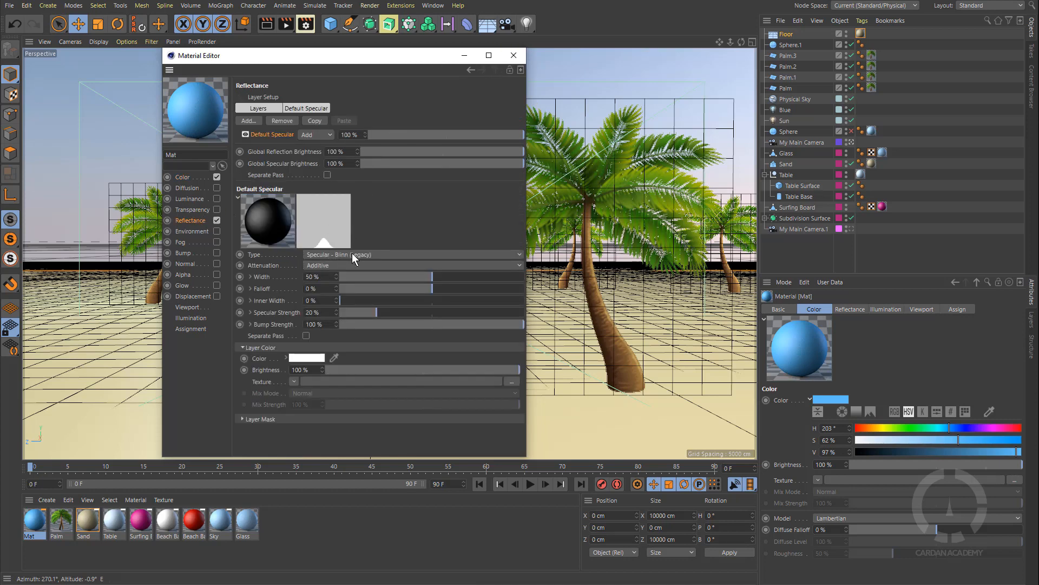
pyautogui.moveTo(431, 277); pyautogui.dragTo(362, 276)
pyautogui.moveTo(431, 289)
pyautogui.mouseDown()
pyautogui.moveTo(368, 288)
pyautogui.moveTo(427, 276)
pyautogui.moveTo(412, 293)
pyautogui.mouseUp()
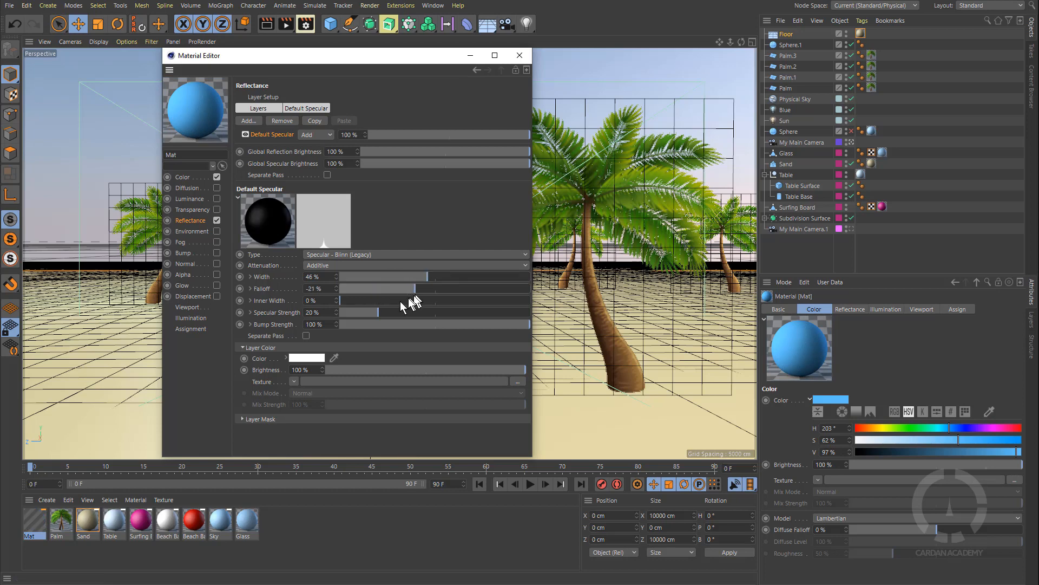
pyautogui.click(520, 55)
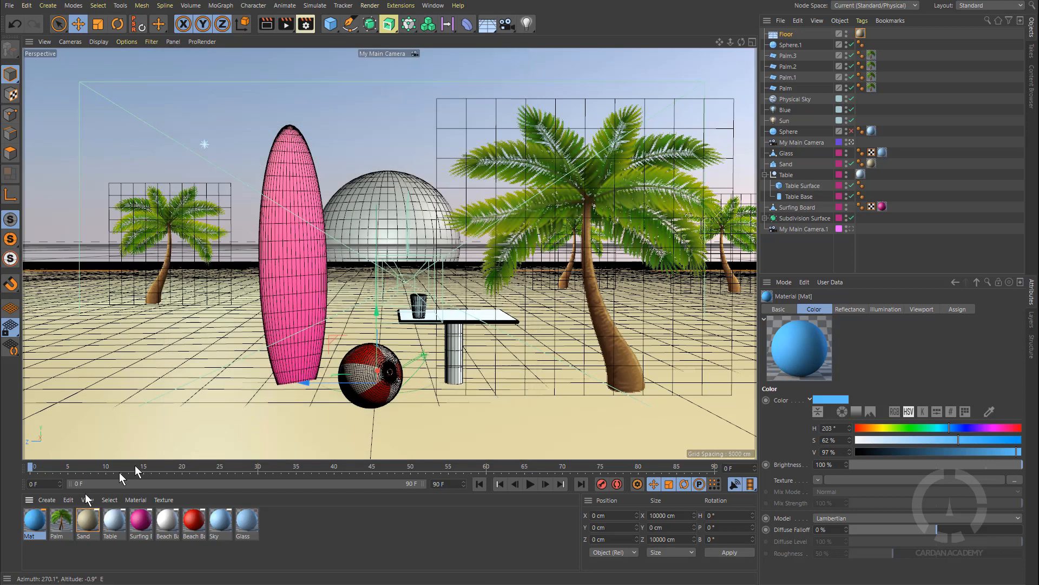
# Step: Replace the Floor's Sand material with the new blue material and rename that material as Ocean
pyautogui.moveTo(43, 527); pyautogui.dragTo(863, 35)
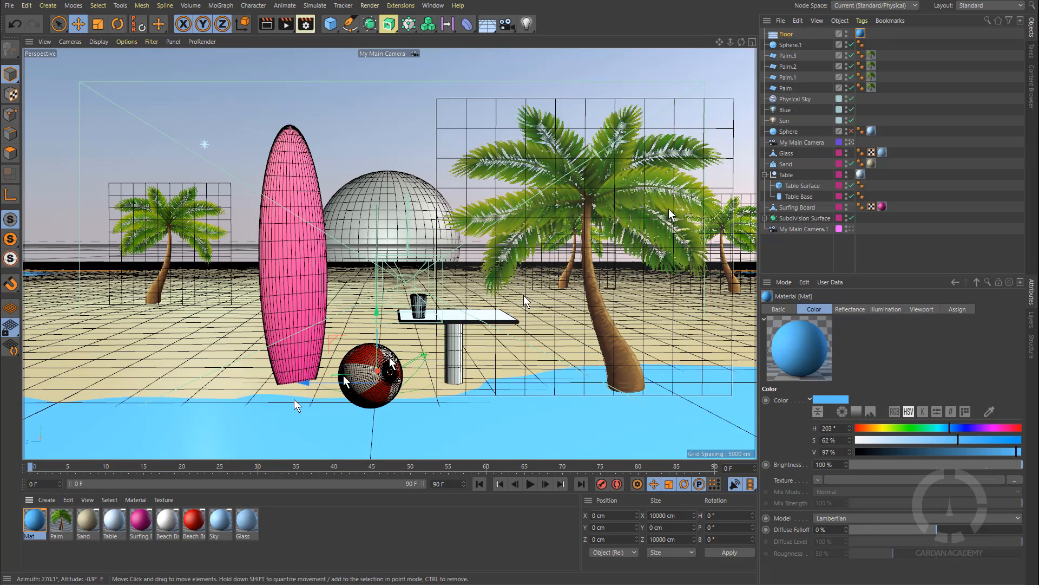
pyautogui.doubleClick(33, 537)
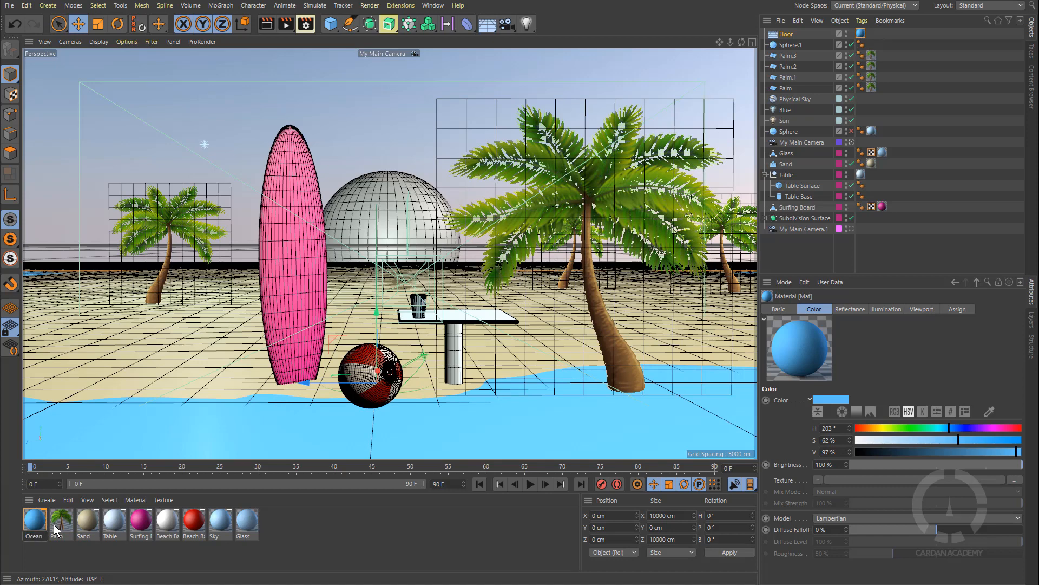
pyautogui.press('Return')
# Step: Render the scene to the Picture Viewer, examine the result, and move the viewer window off the workspace
pyautogui.hotkey('shift', 'r')
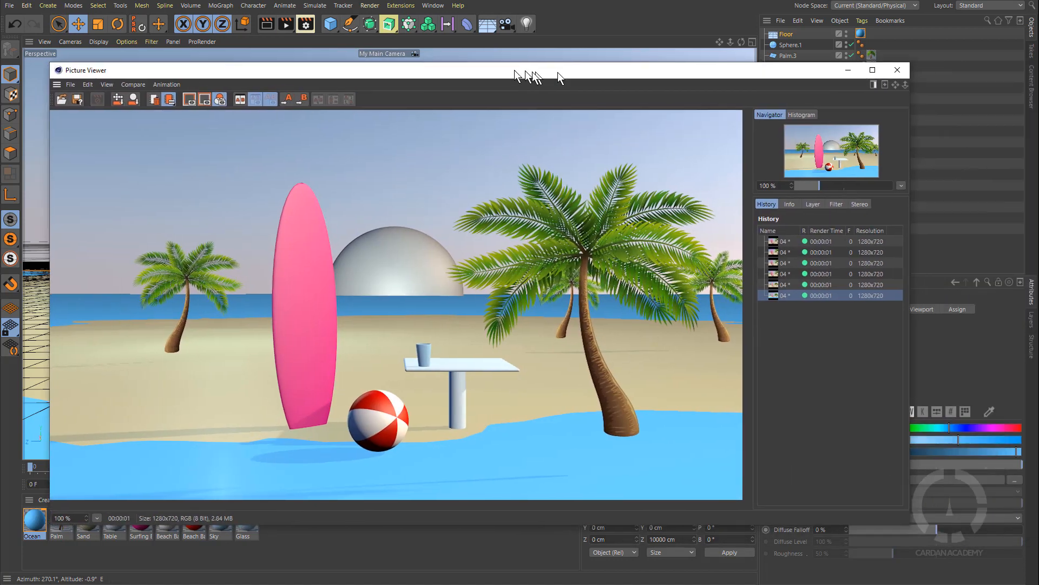
pyautogui.moveTo(558, 73); pyautogui.dragTo(578, 67)
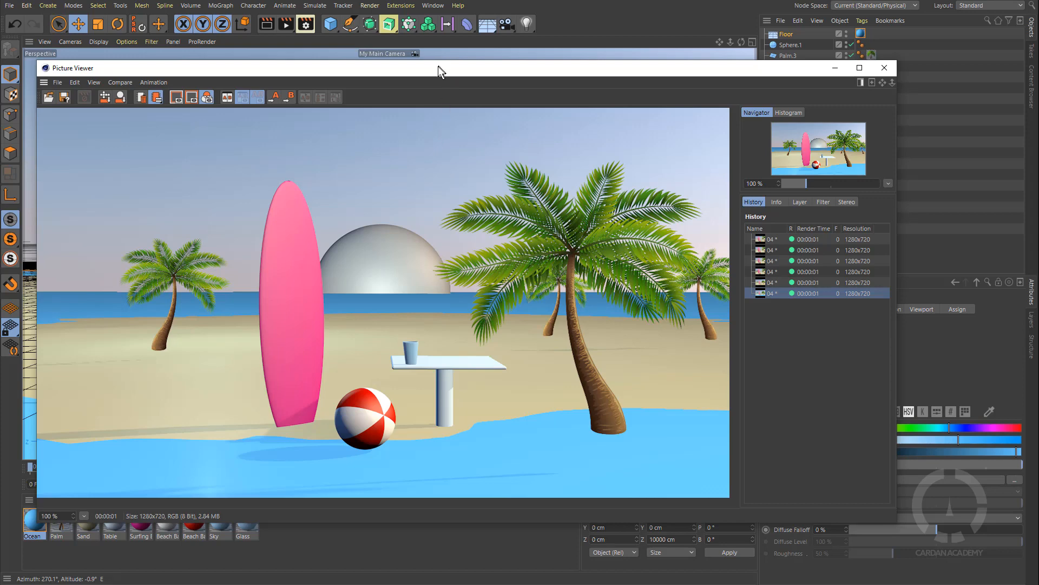
pyautogui.moveTo(438, 66); pyautogui.dragTo(762, 79)
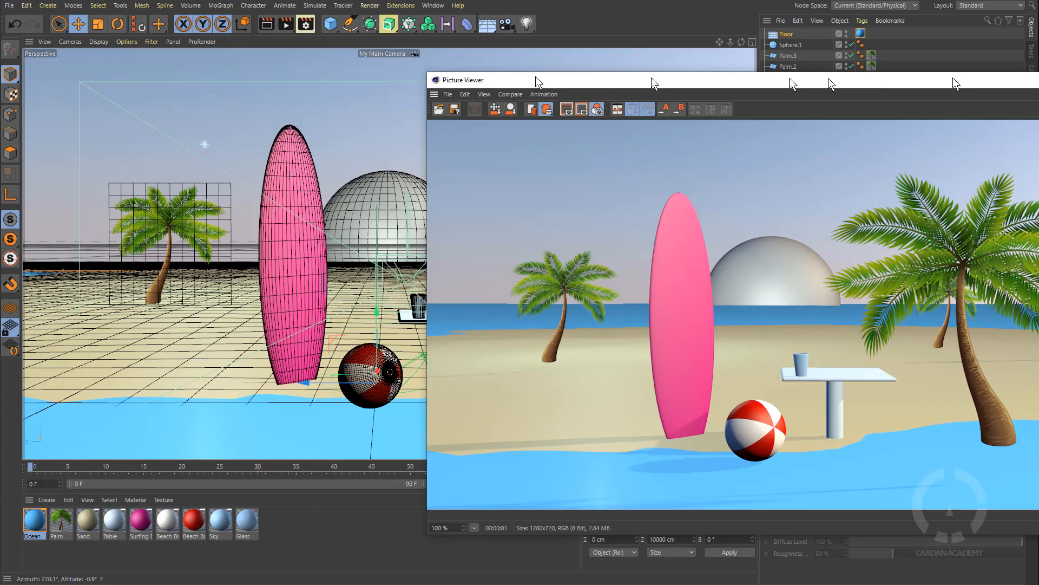
pyautogui.moveTo(953, 77); pyautogui.dragTo(1038, 78)
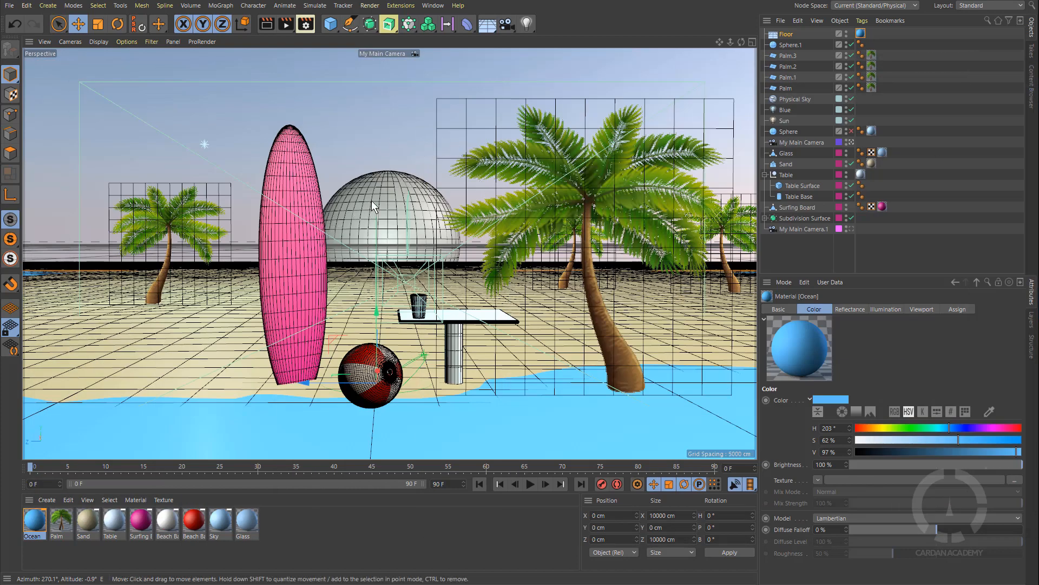
# Step: Rename the large background sphere object Sphere.1 as Sun
pyautogui.click(792, 45)
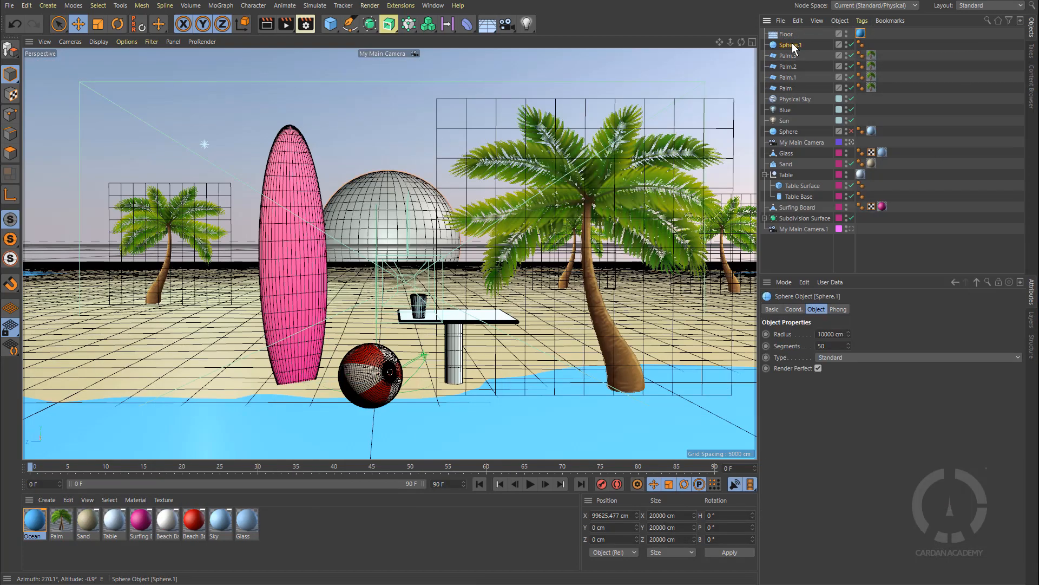
pyautogui.doubleClick(791, 45)
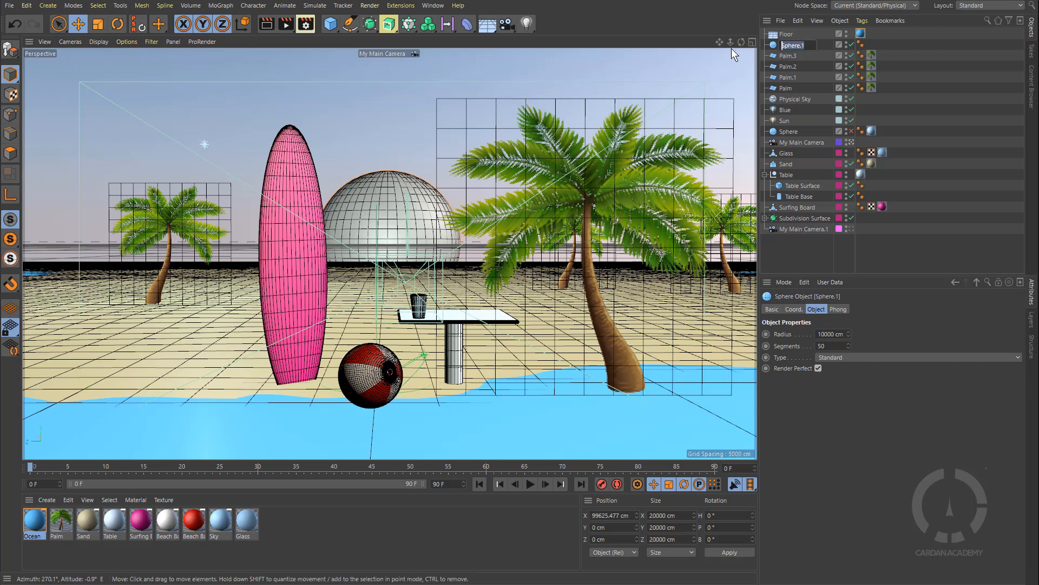
pyautogui.write('Sun')
pyautogui.press('Return')
# Step: Create a new material, open it in the Material Editor and name it Sun
pyautogui.doubleClick(278, 525)
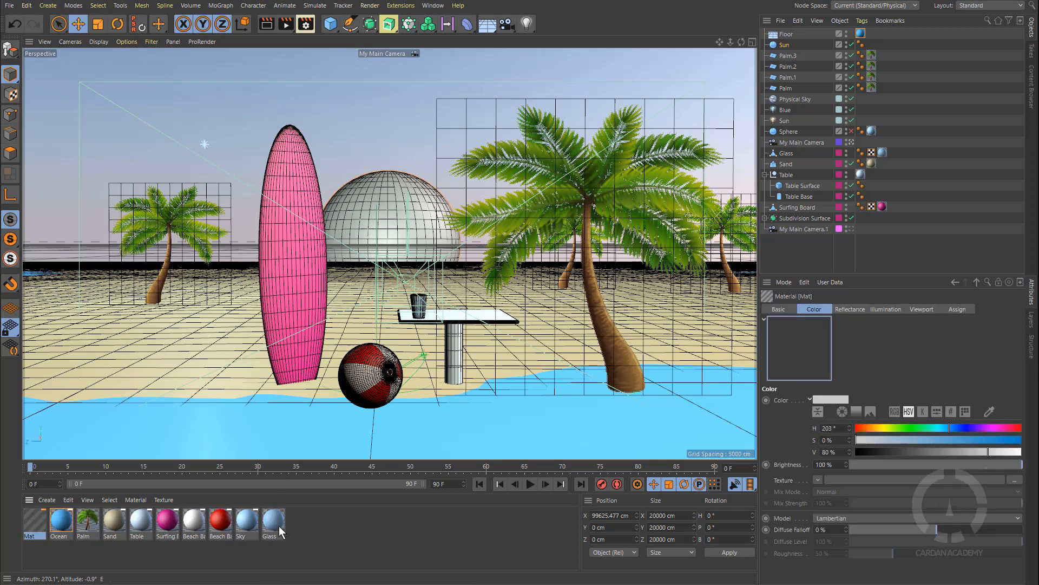
pyautogui.doubleClick(40, 523)
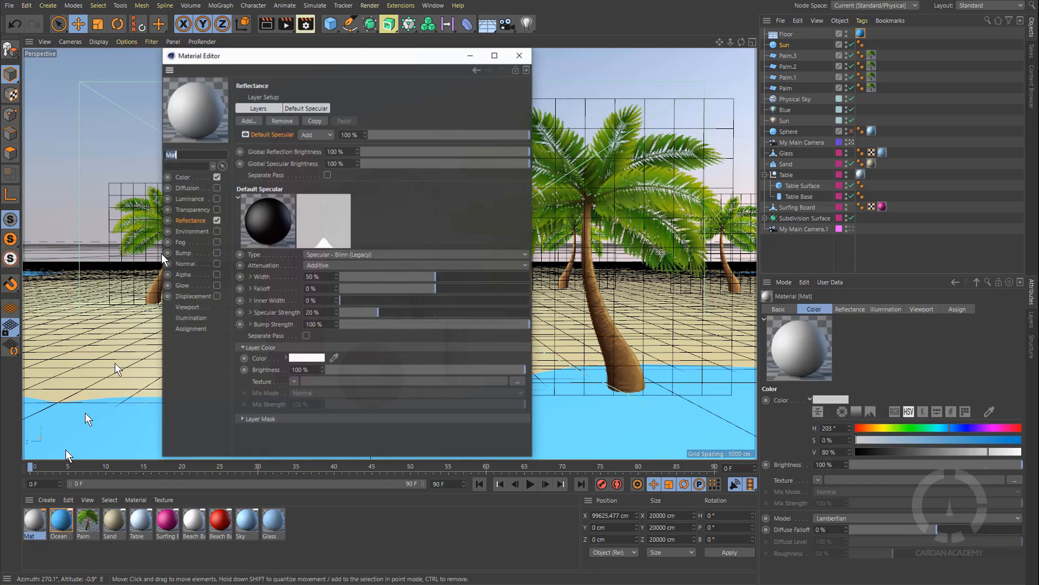
pyautogui.click(182, 153)
pyautogui.write('Sun')
pyautogui.press('Return')
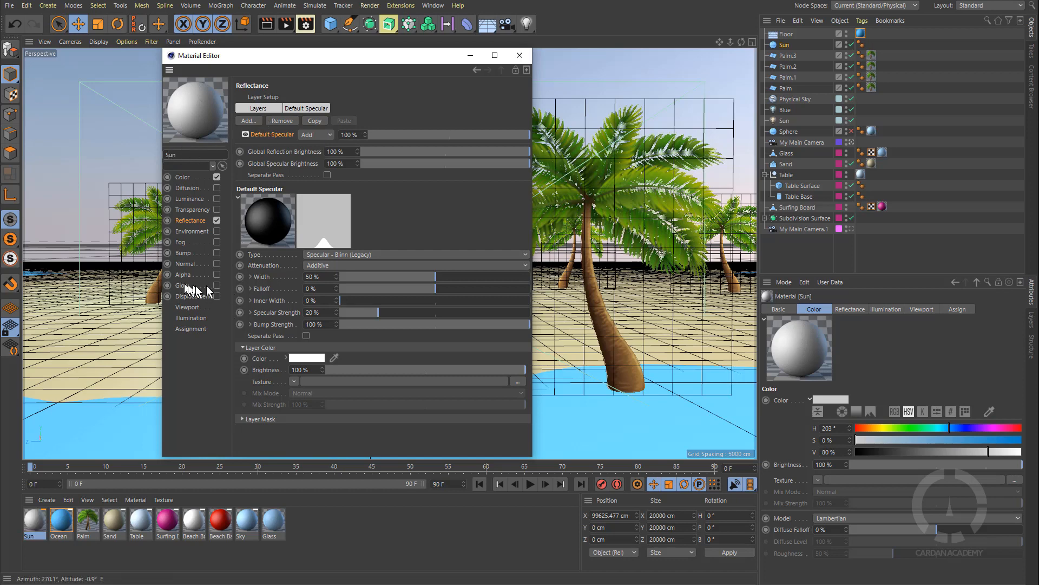
# Step: Set the Sun material's color to a warm yellow-orange with H 42°, S 100% and V 100%
pyautogui.click(188, 177)
pyautogui.click(360, 125)
pyautogui.moveTo(372, 137); pyautogui.dragTo(542, 125)
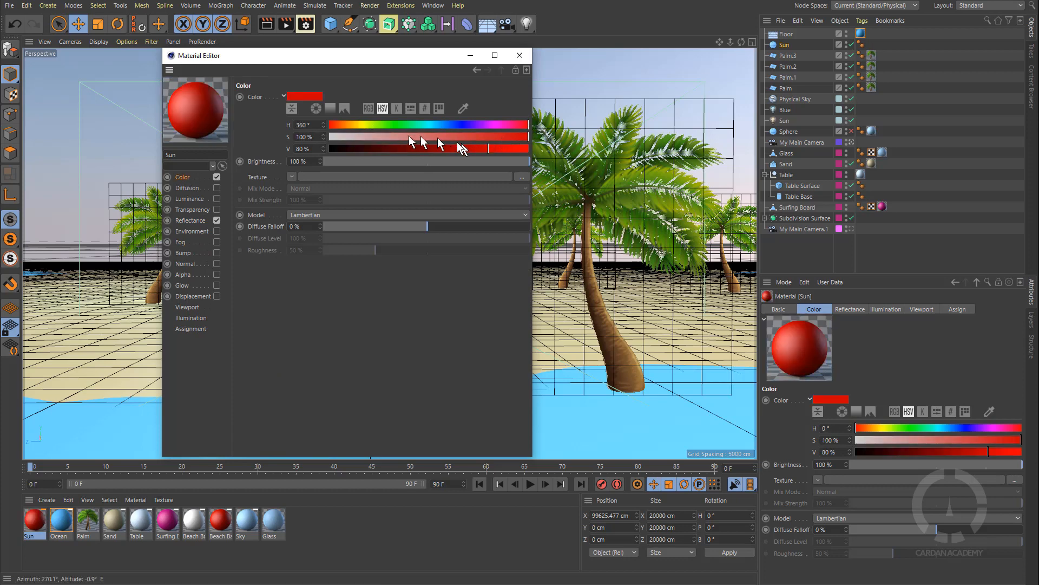
pyautogui.click(349, 125)
pyautogui.moveTo(388, 136); pyautogui.dragTo(531, 149)
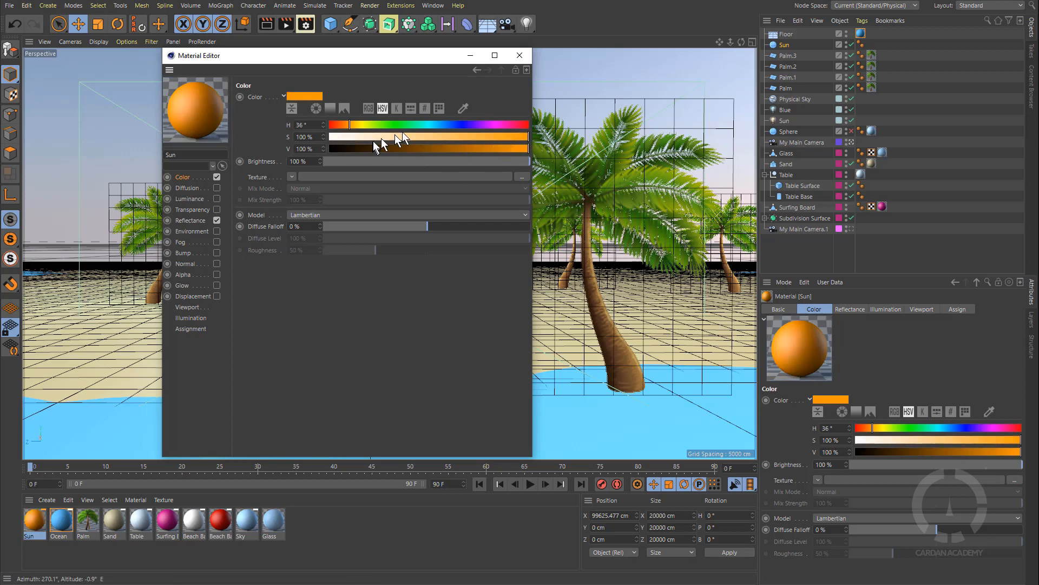
pyautogui.moveTo(355, 124); pyautogui.dragTo(352, 124)
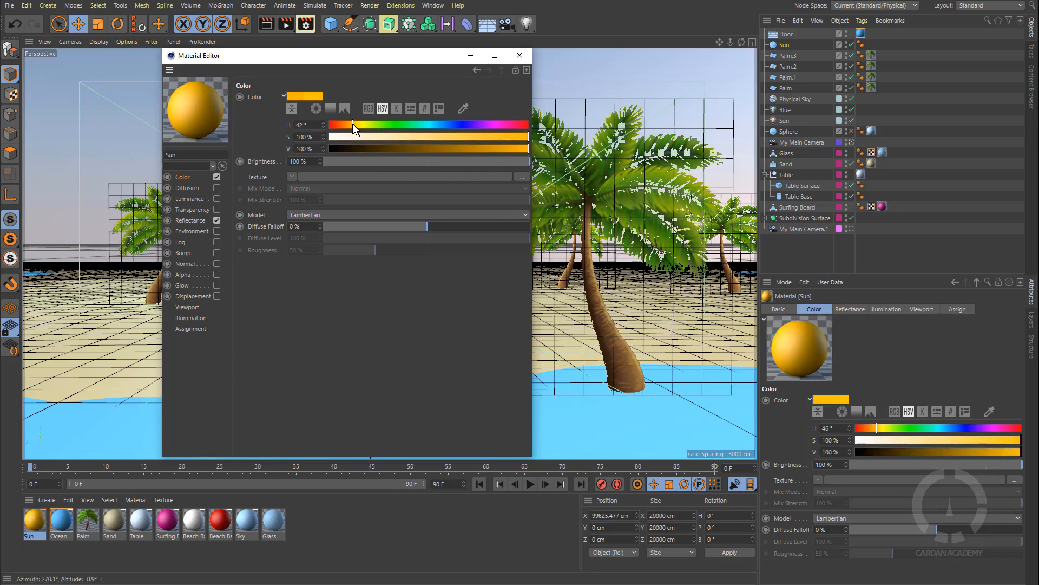
# Step: Enable the Glow channel on the Sun material and render the scene to the Picture Viewer
pyautogui.click(216, 285)
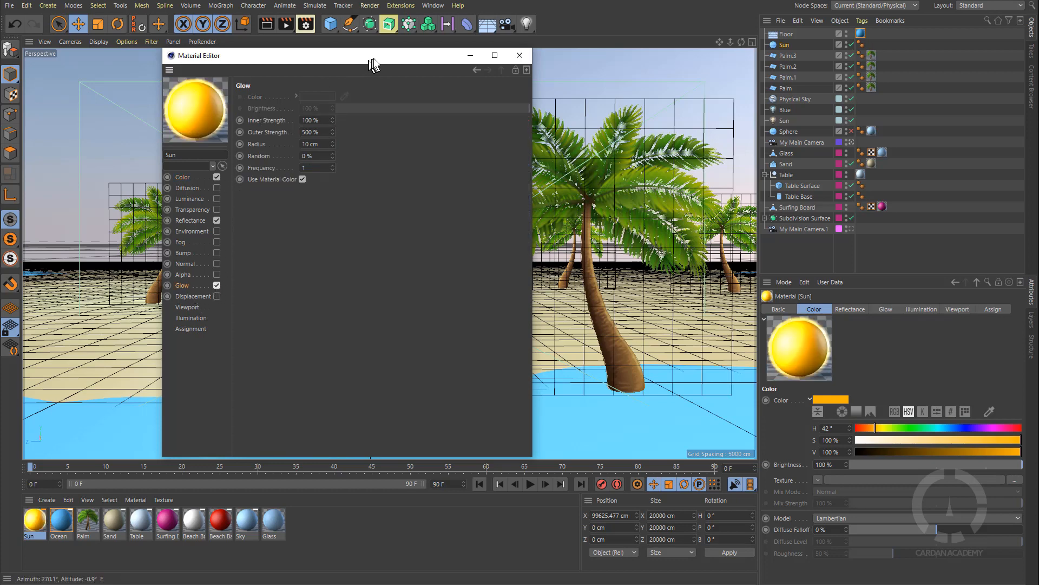
pyautogui.moveTo(369, 61); pyautogui.dragTo(845, 69)
pyautogui.moveTo(1038, 103); pyautogui.dragTo(529, 80)
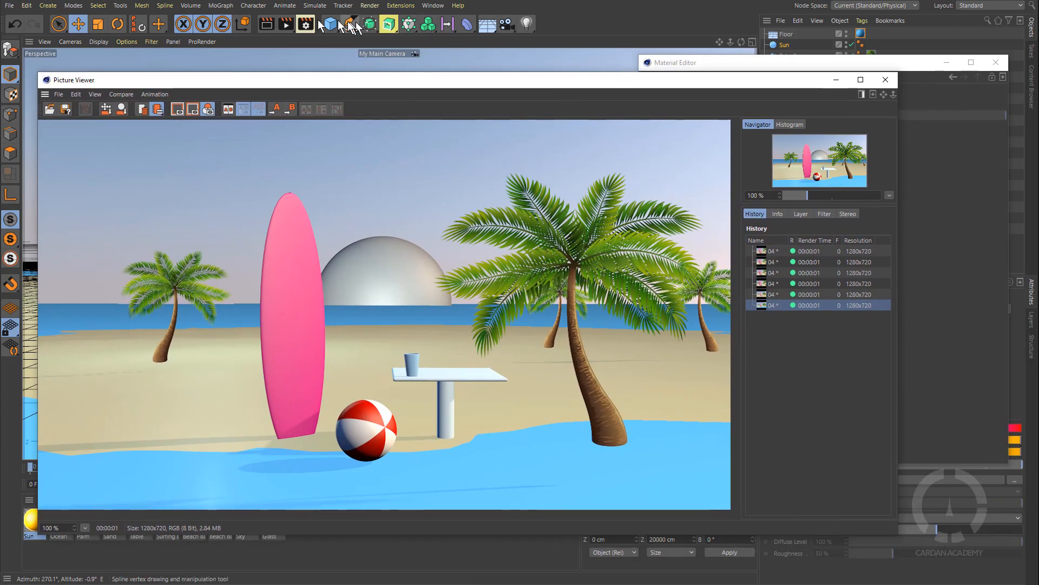
pyautogui.click(286, 23)
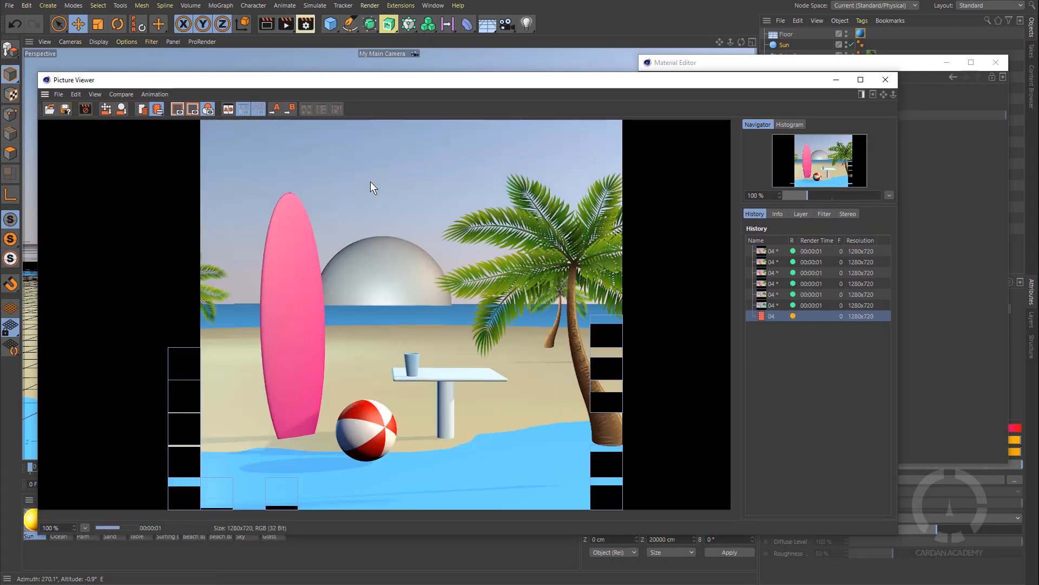
# Step: Apply the Sun material to the large sphere on the horizon and render the scene again
pyautogui.moveTo(630, 85); pyautogui.dragTo(960, 98)
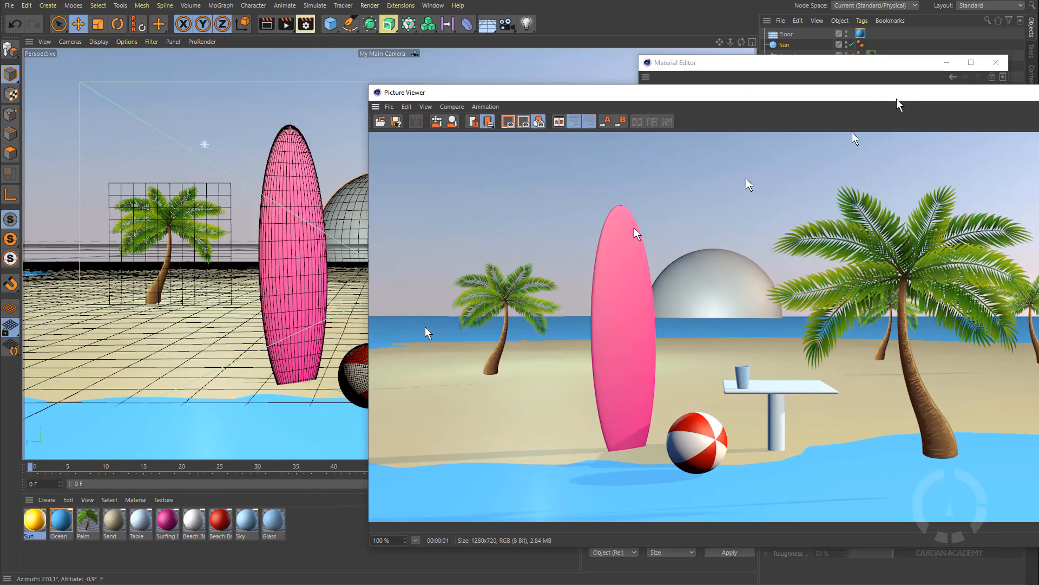
pyautogui.moveTo(35, 523); pyautogui.dragTo(355, 223)
pyautogui.moveTo(681, 92); pyautogui.dragTo(385, 91)
pyautogui.click(287, 25)
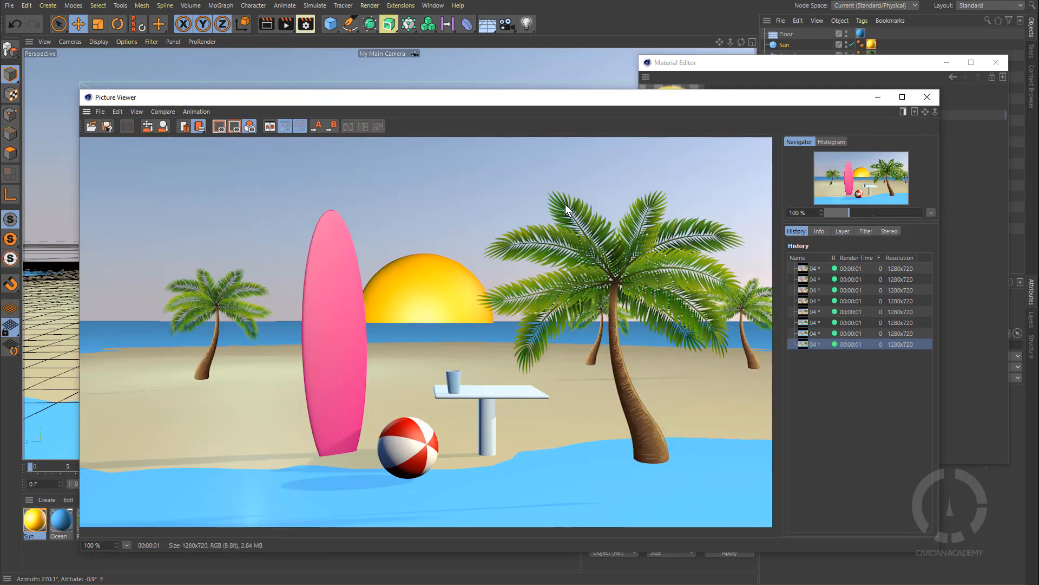
pyautogui.moveTo(649, 99); pyautogui.dragTo(618, 89)
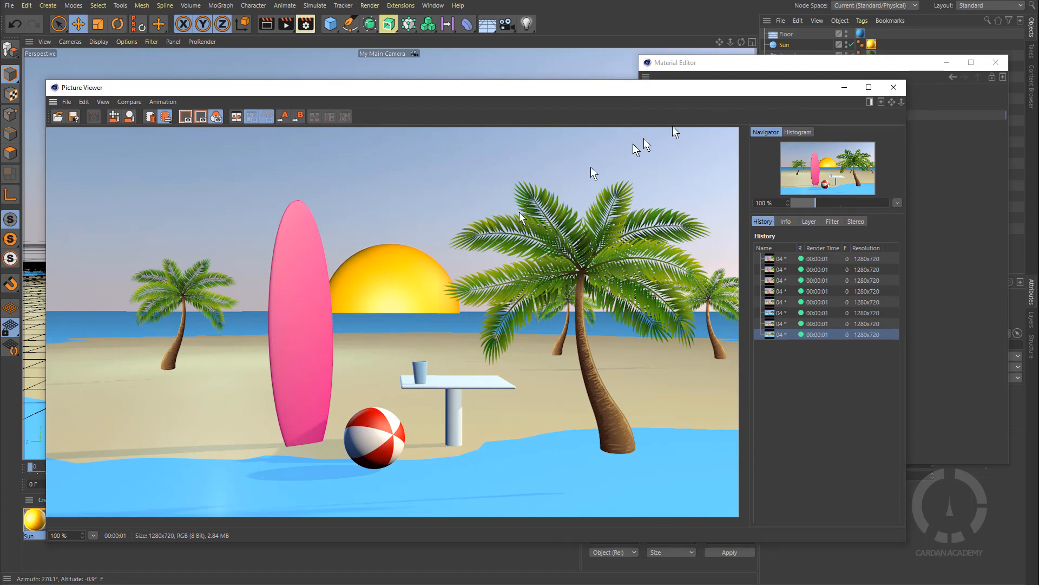
# Step: Set the Sun material's glow radius to 100 cm and render the scene to check the effect
pyautogui.click(723, 67)
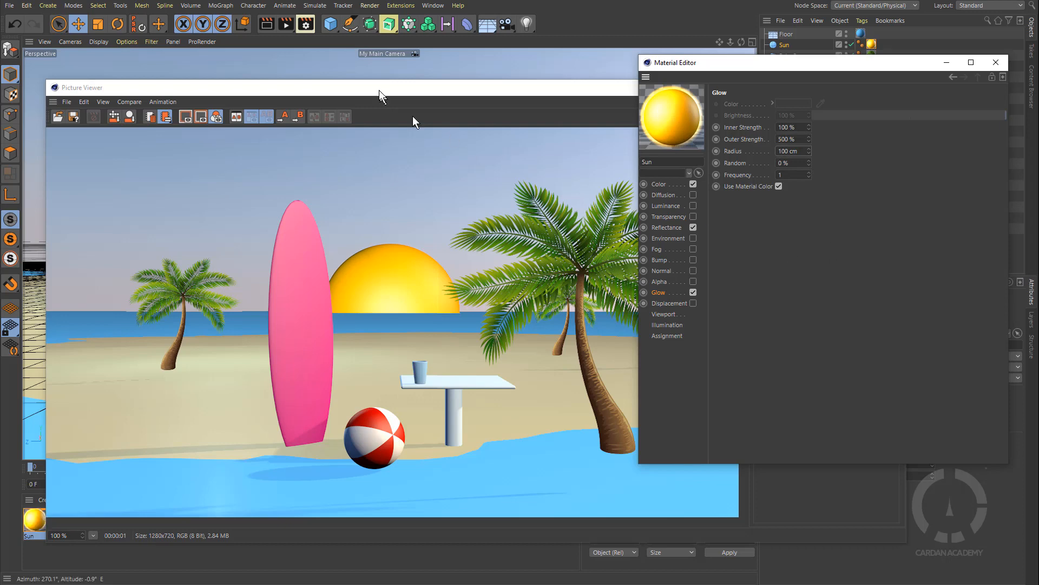
pyautogui.click(286, 24)
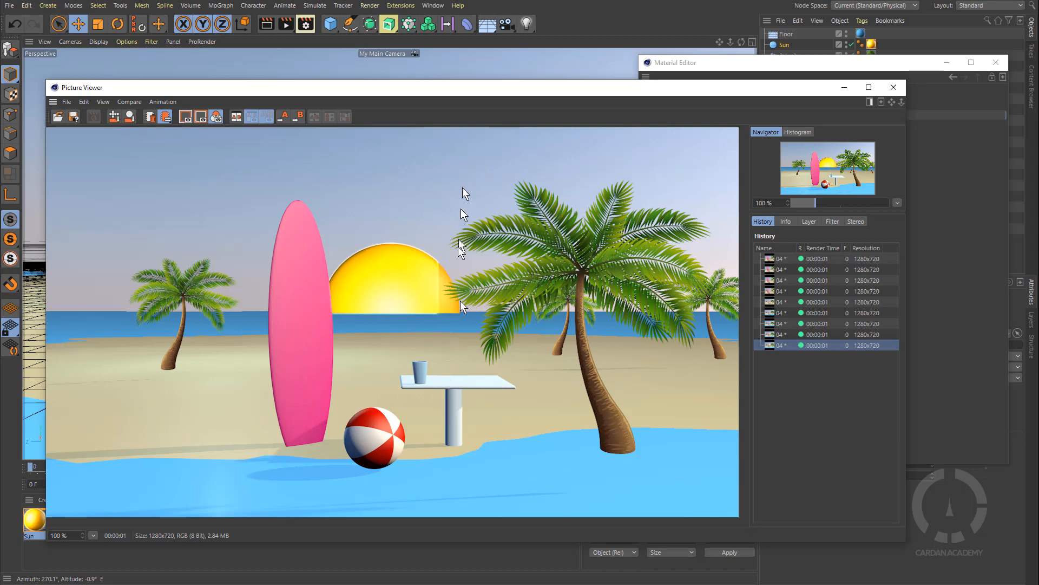
# Step: Clear the floating windows off the viewport and move the large foreground palm away from the sun, to a Z position of about -336 cm
pyautogui.moveTo(628, 88); pyautogui.dragTo(1037, 130)
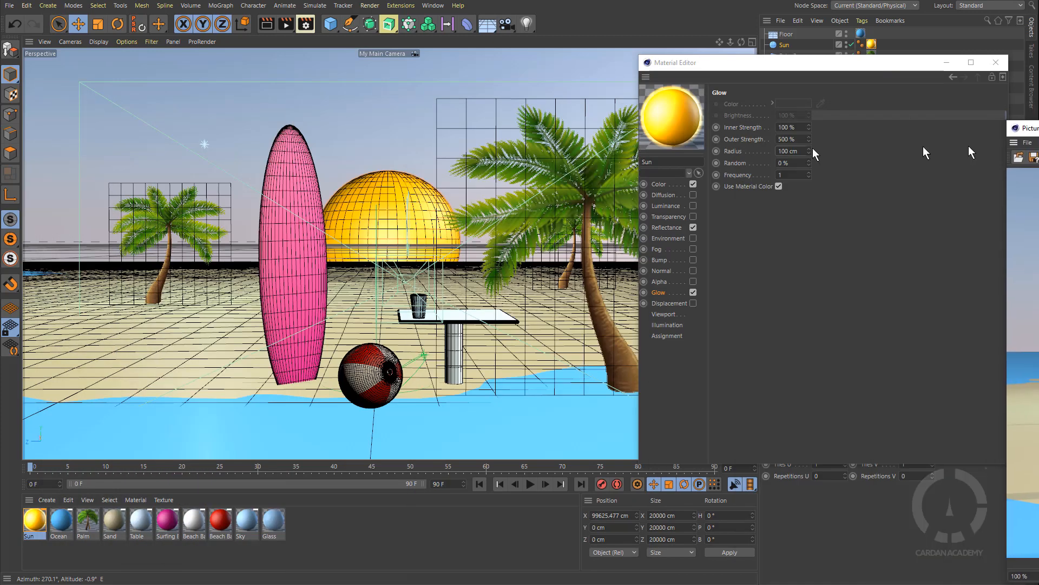
pyautogui.click(460, 120)
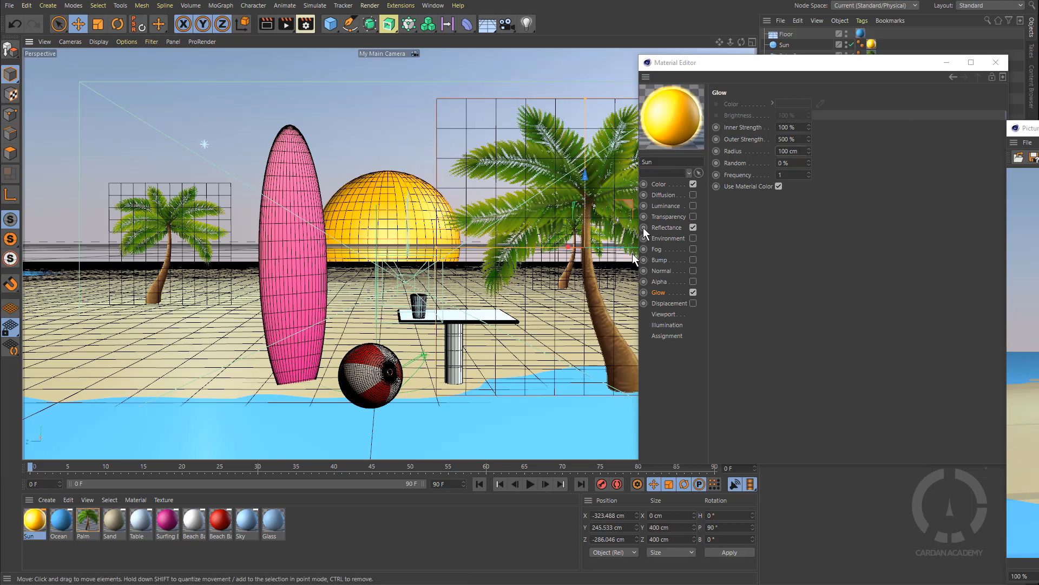
pyautogui.moveTo(720, 62); pyautogui.dragTo(1021, 74)
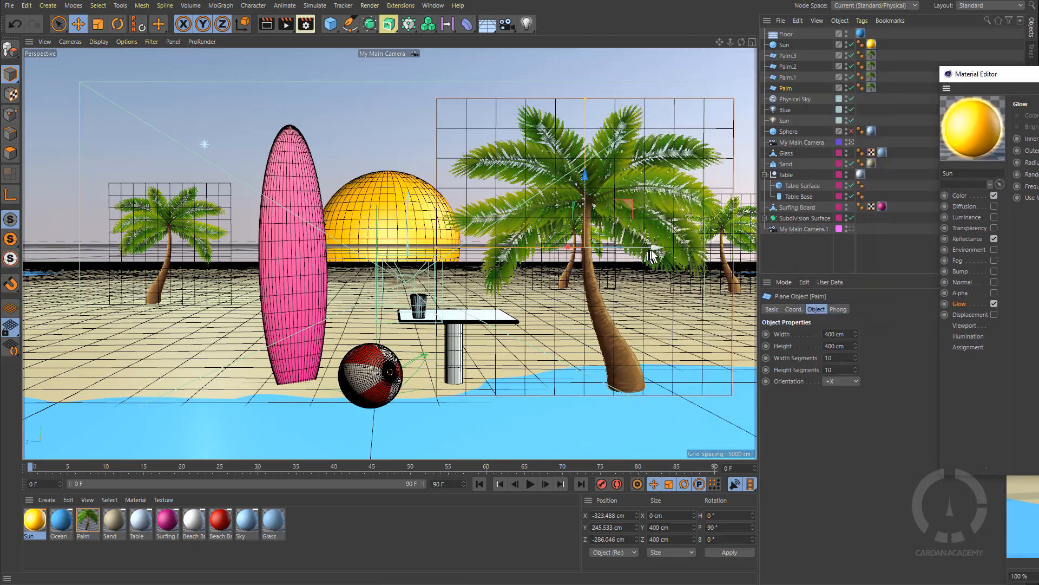
pyautogui.moveTo(655, 248); pyautogui.dragTo(693, 245)
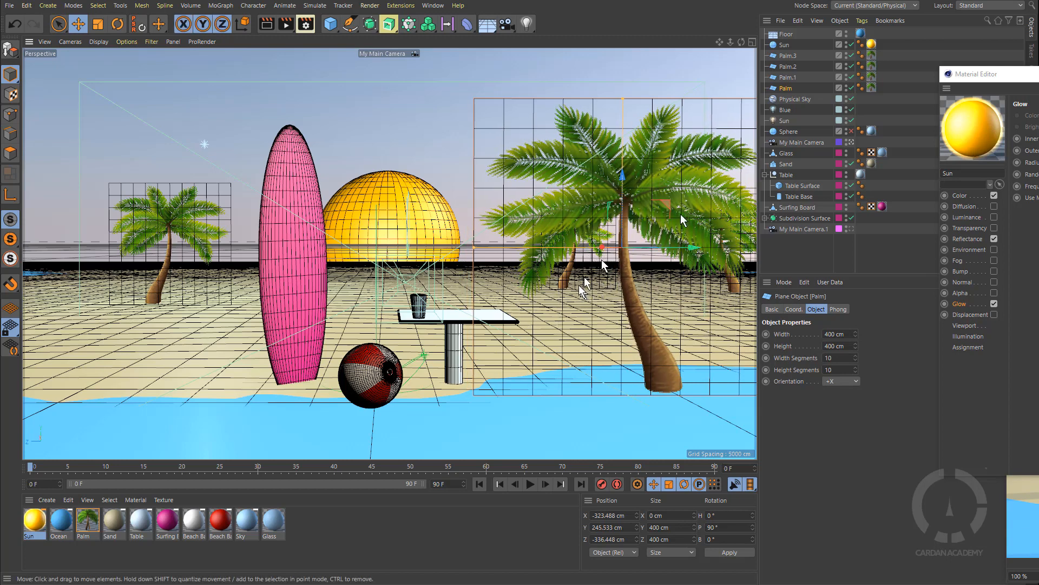
# Step: Move the background palm Palm.2 away from the sun, to a Z position of about -939 cm, and render the scene
pyautogui.click(787, 78)
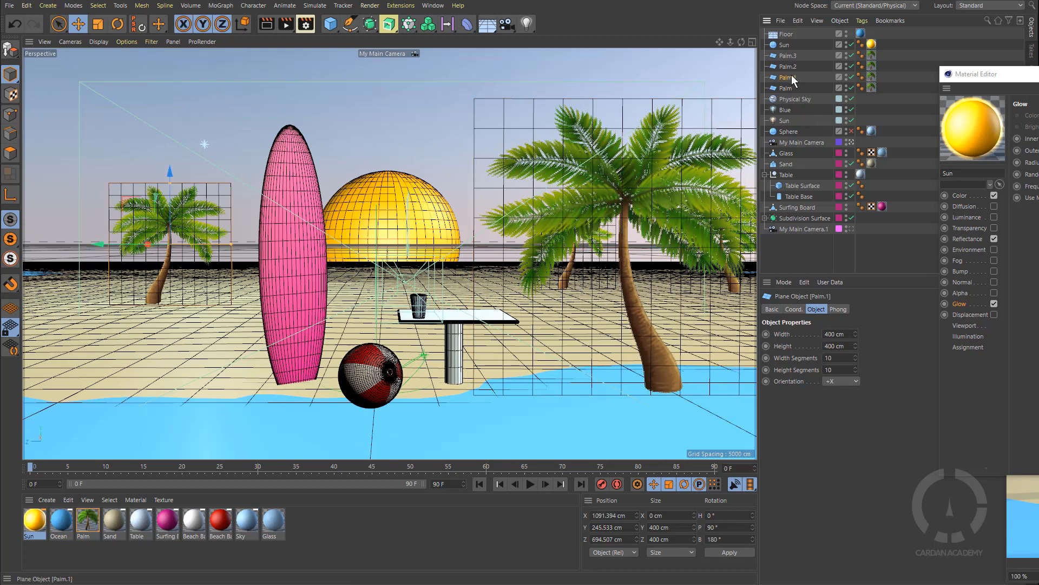
pyautogui.click(789, 66)
pyautogui.moveTo(509, 244); pyautogui.dragTo(532, 249)
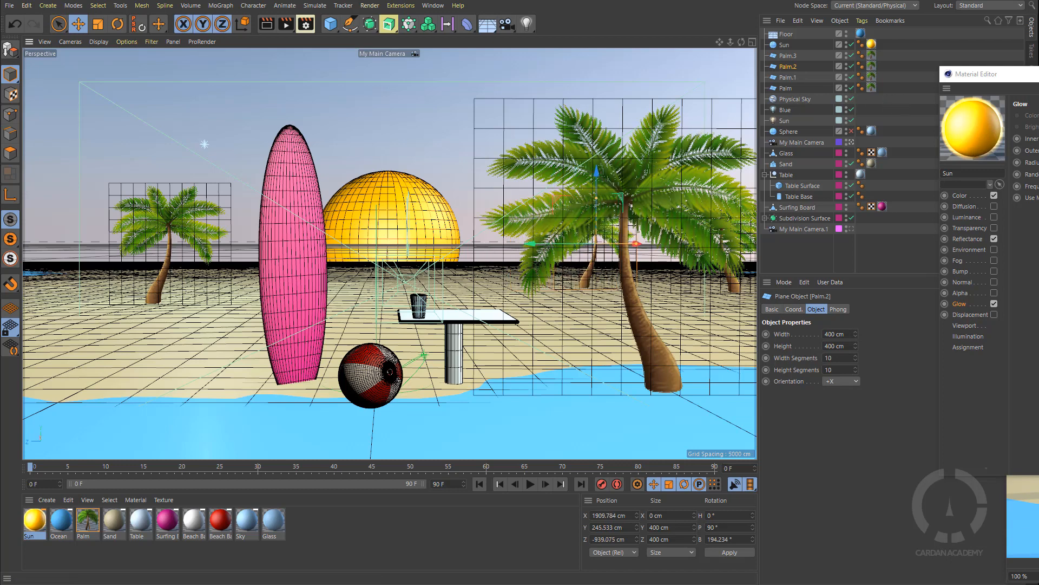
pyautogui.moveTo(1038, 127); pyautogui.dragTo(470, 109)
pyautogui.click(285, 25)
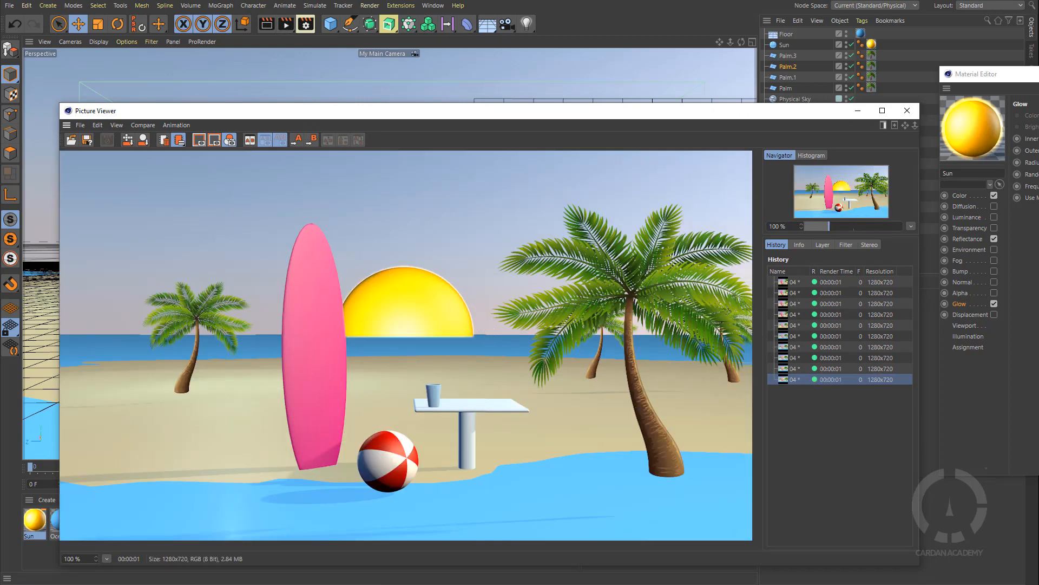
# Step: Set the Sun material's glow radius to 500 cm and render the scene to the Picture Viewer
pyautogui.moveTo(1038, 74); pyautogui.dragTo(688, 148)
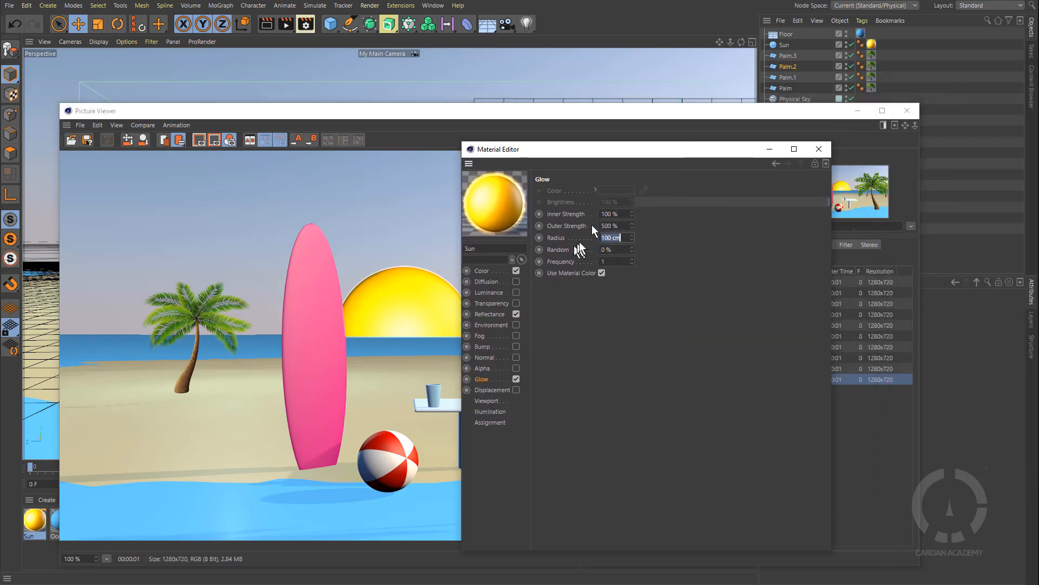
pyautogui.moveTo(596, 144); pyautogui.dragTo(662, 150)
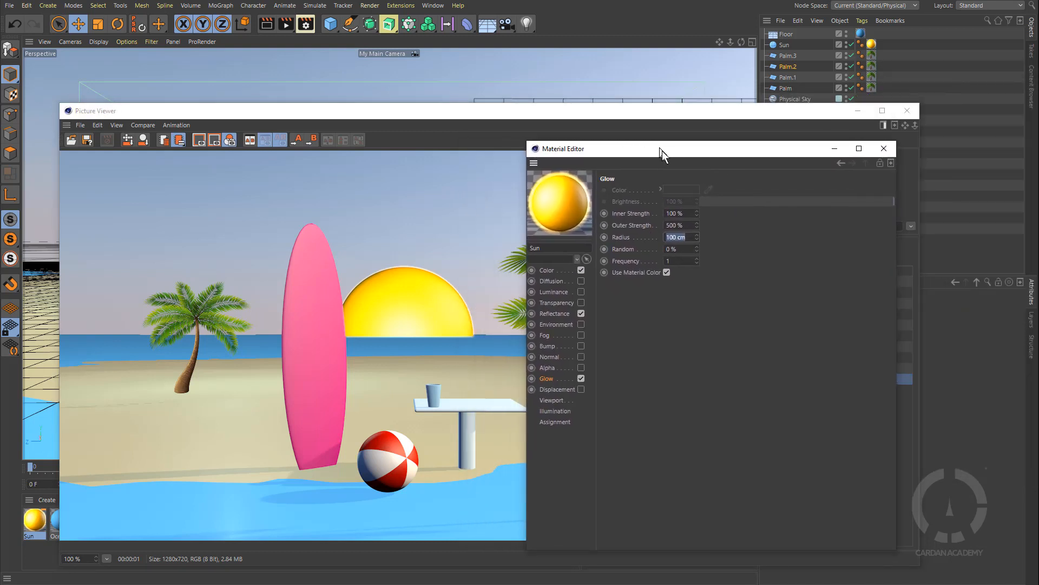
pyautogui.click(676, 239)
pyautogui.press('BackSpace')
pyautogui.press('BackSpace')
pyautogui.press('BackSpace')
pyautogui.write('500')
pyautogui.press('Return')
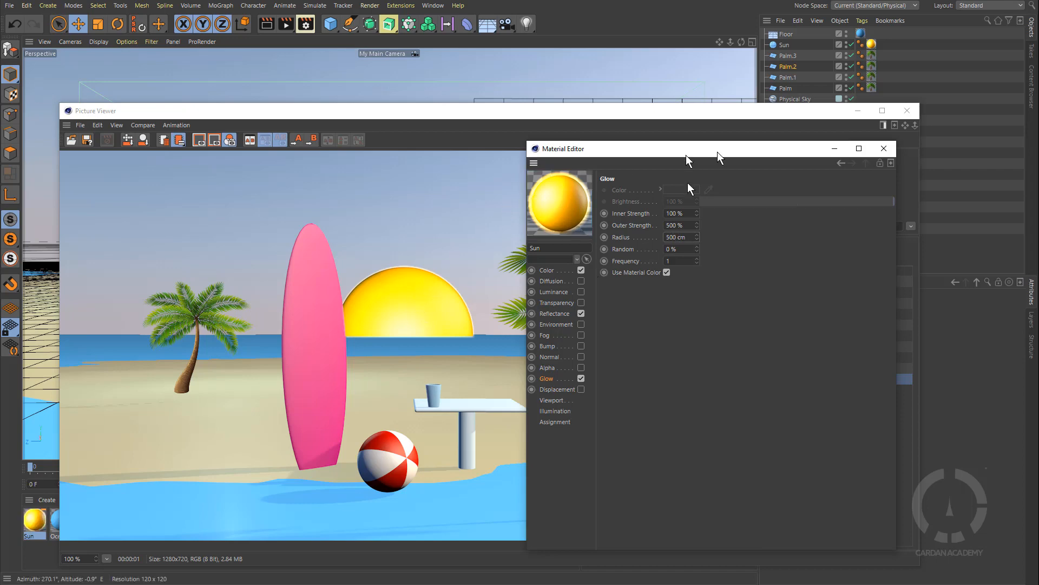
pyautogui.click(285, 24)
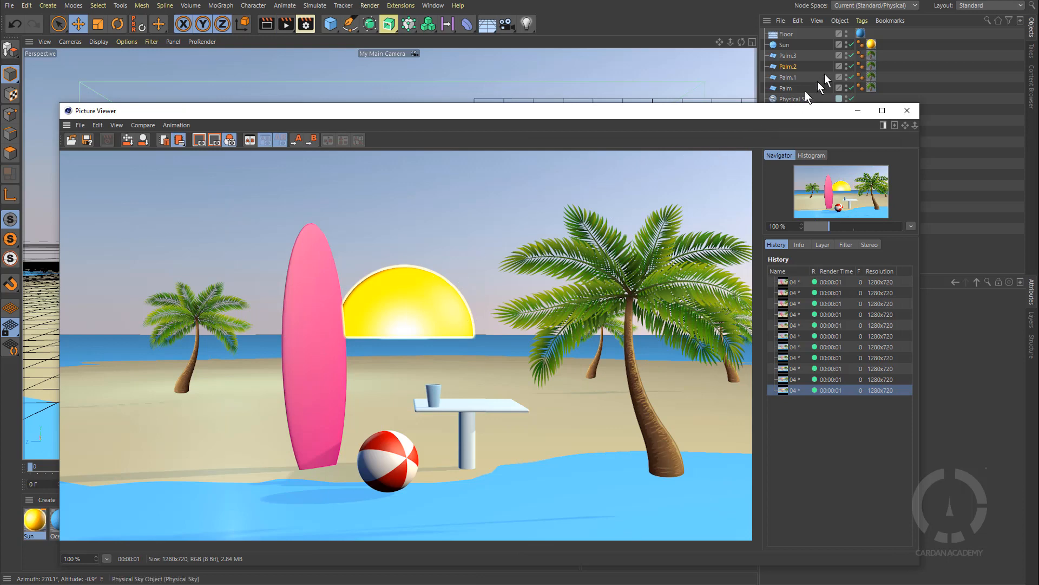
# Step: Reopen the Sun material's glow settings, set the outer strength to 100% and render the scene
pyautogui.click(789, 44)
pyautogui.doubleClick(876, 43)
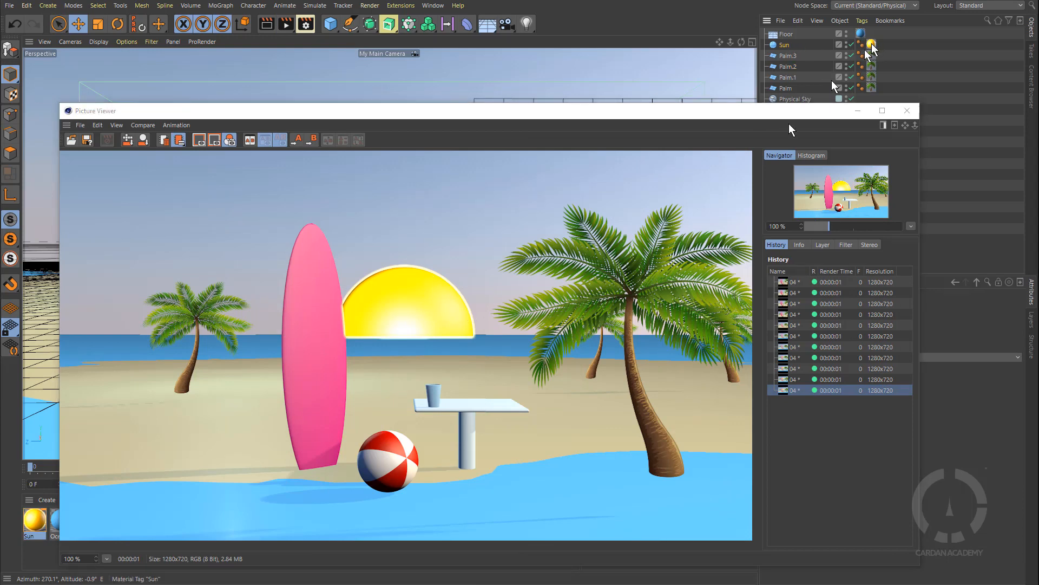
pyautogui.moveTo(782, 112)
pyautogui.mouseDown()
pyautogui.moveTo(765, 212)
pyautogui.moveTo(788, 108)
pyautogui.mouseUp()
pyautogui.click(745, 151)
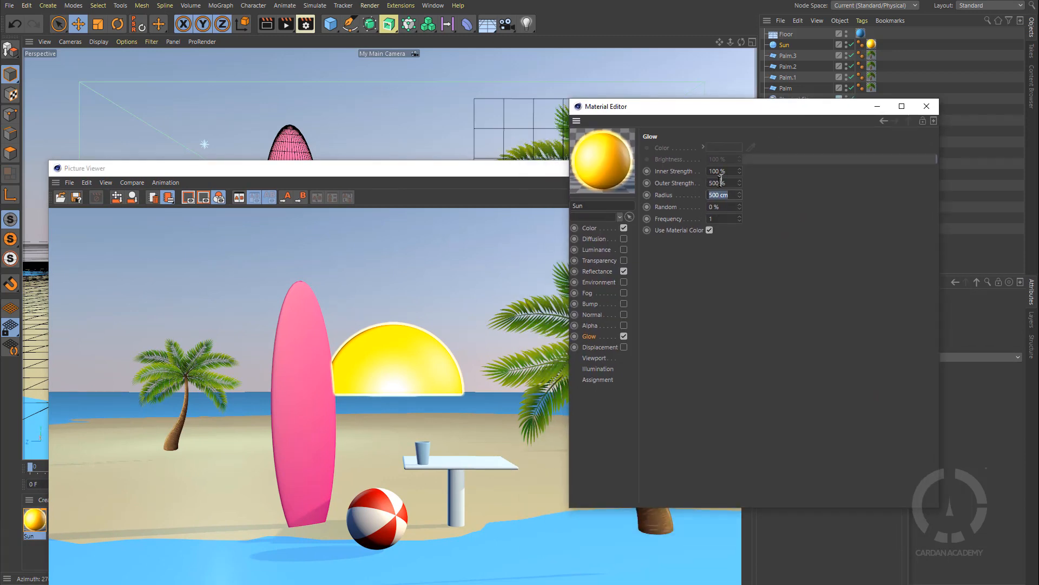
pyautogui.moveTo(719, 183); pyautogui.dragTo(679, 180)
pyautogui.write('100')
pyautogui.press('Return')
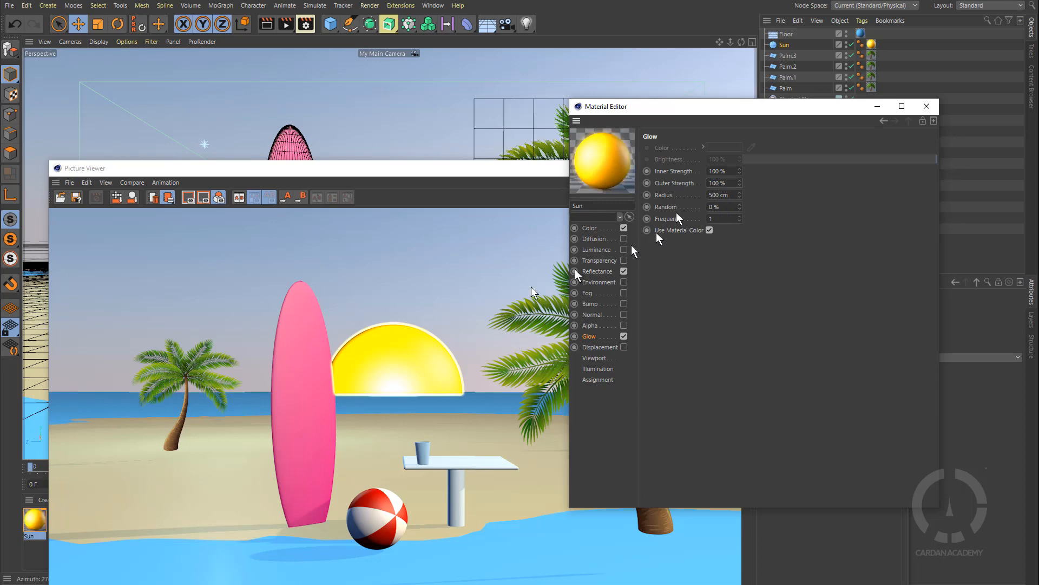
pyautogui.click(286, 24)
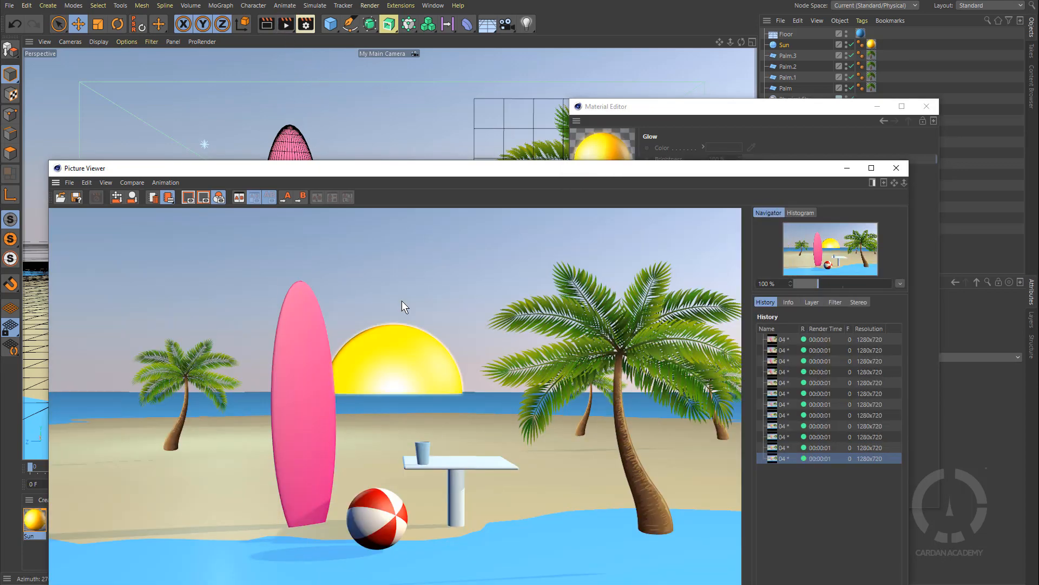
pyautogui.moveTo(598, 175)
pyautogui.mouseDown()
pyautogui.moveTo(556, 165)
pyautogui.moveTo(582, 171)
pyautogui.mouseUp()
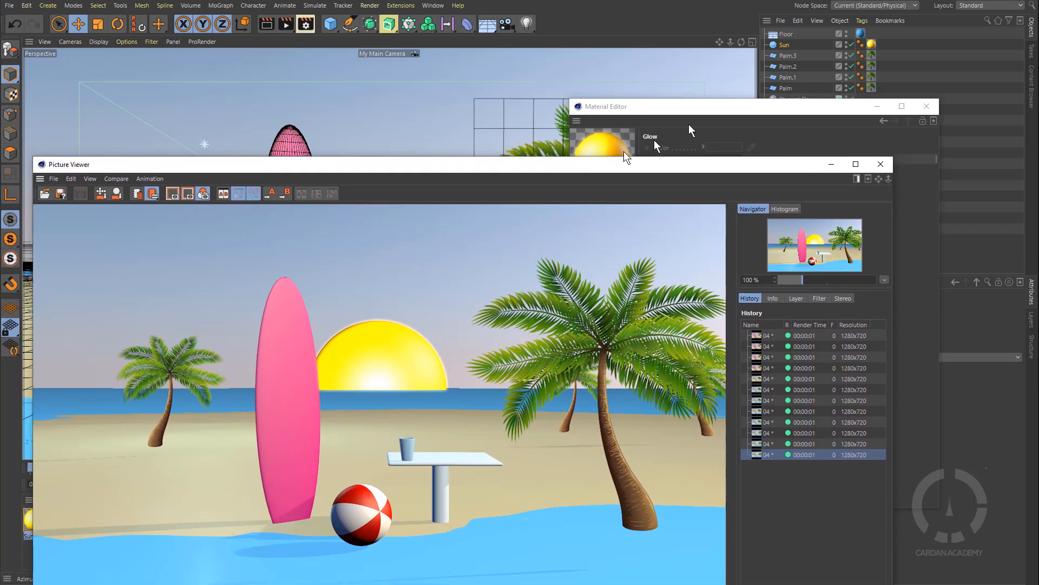
# Step: Increase the Sun material's glow radius beyond 500 cm, render the scene and examine the halo around the sun
pyautogui.click(697, 109)
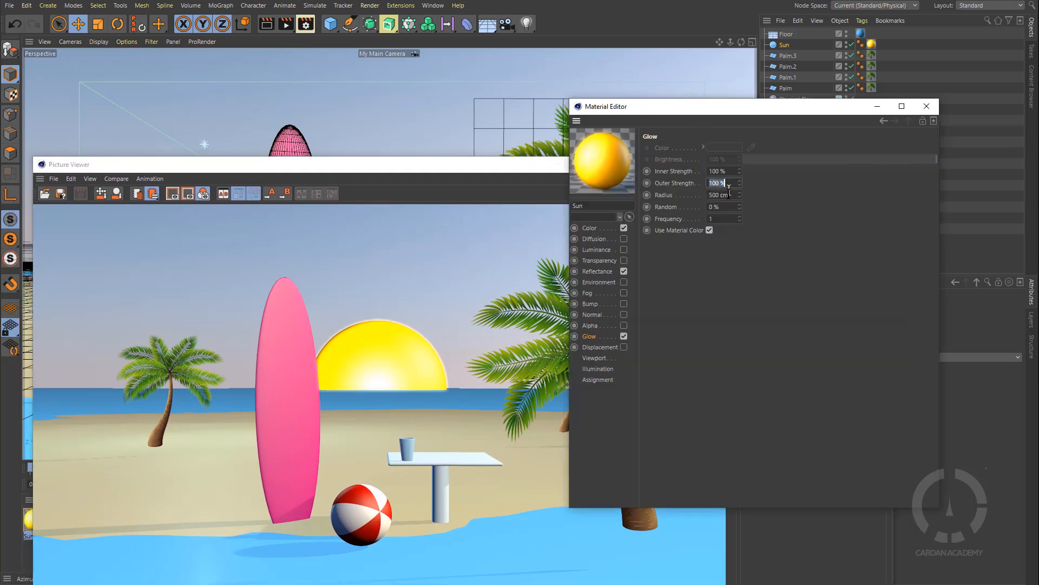
pyautogui.click(718, 195)
pyautogui.write('0')
pyautogui.click(286, 24)
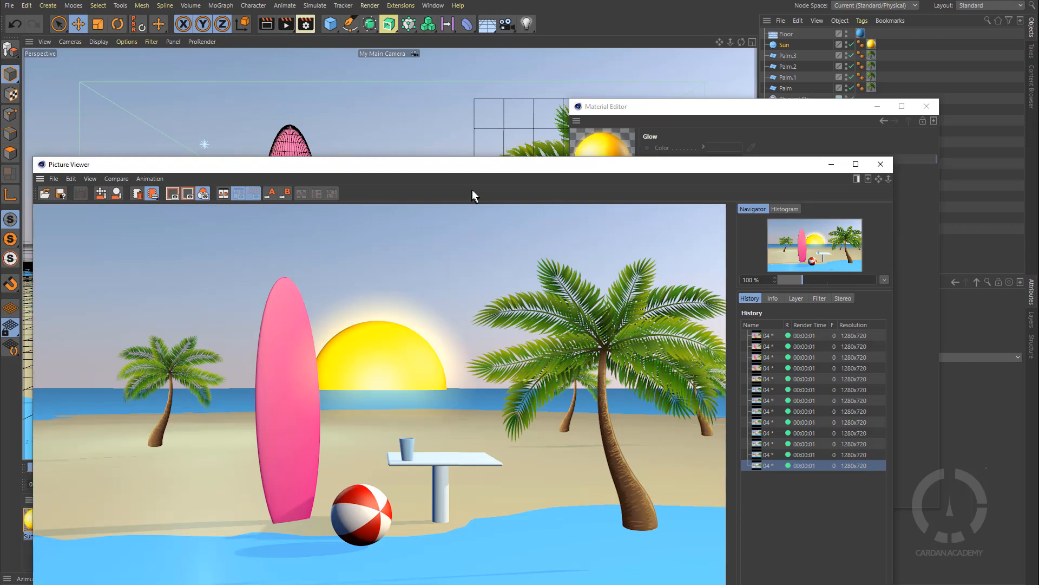
pyautogui.moveTo(484, 165); pyautogui.dragTo(510, 90)
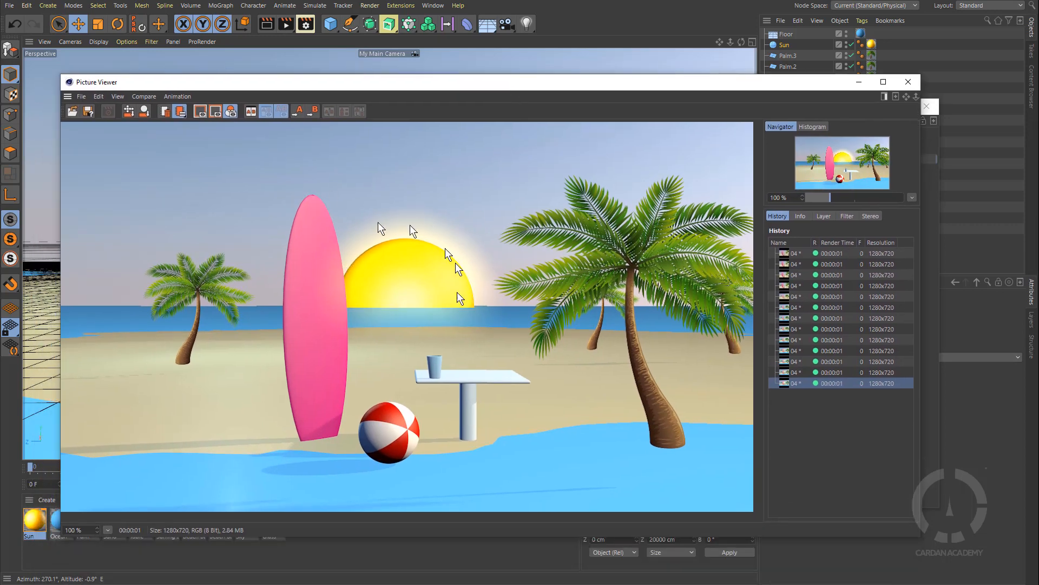
# Step: Shift the Sun material's color to a deeper orange with a hue of 27° and render the scene to the Picture Viewer
pyautogui.moveTo(644, 92); pyautogui.dragTo(631, 121)
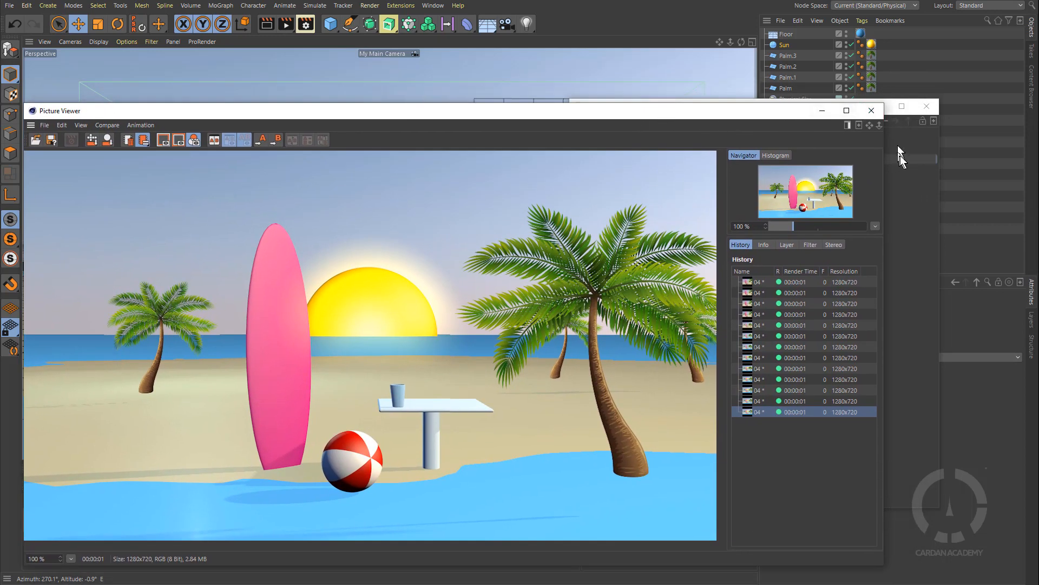
pyautogui.click(901, 155)
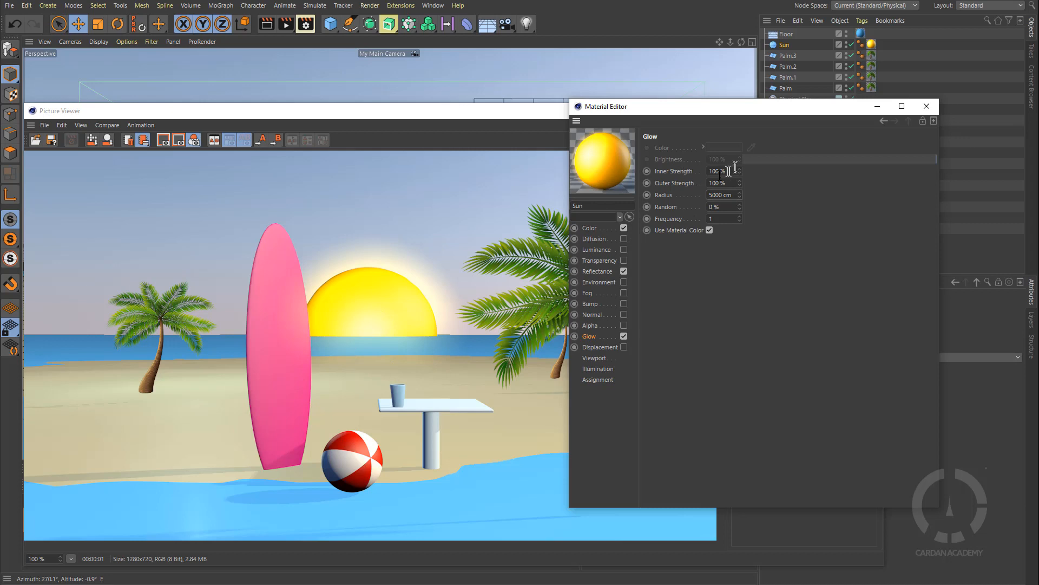
pyautogui.click(596, 228)
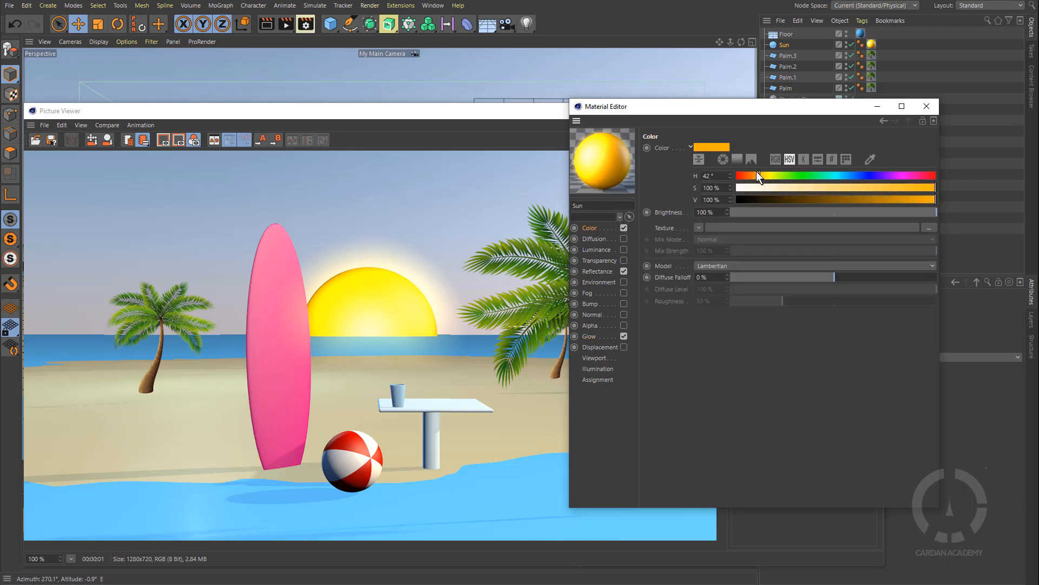
pyautogui.moveTo(757, 172); pyautogui.dragTo(752, 177)
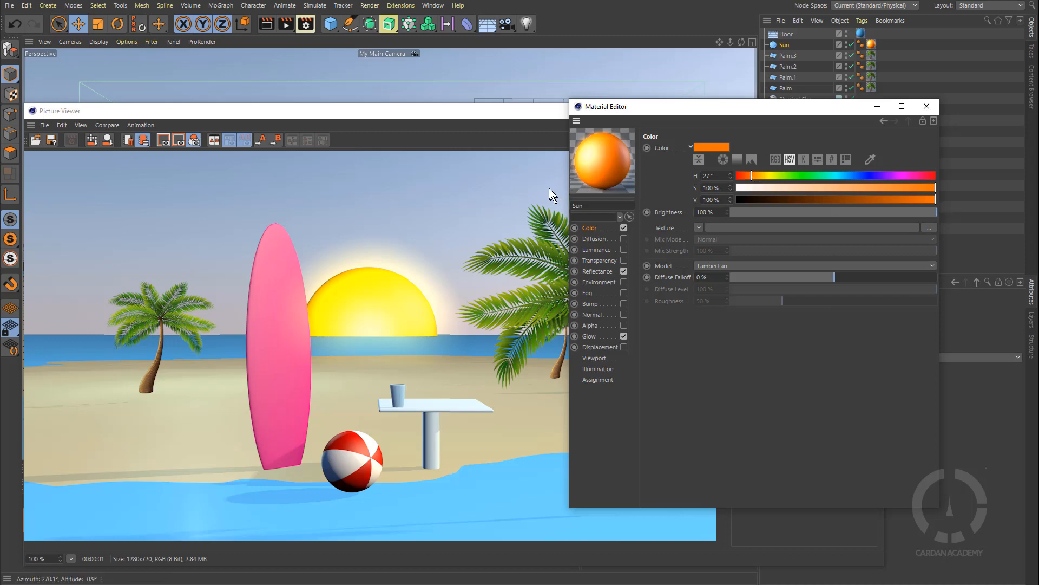
pyautogui.click(281, 24)
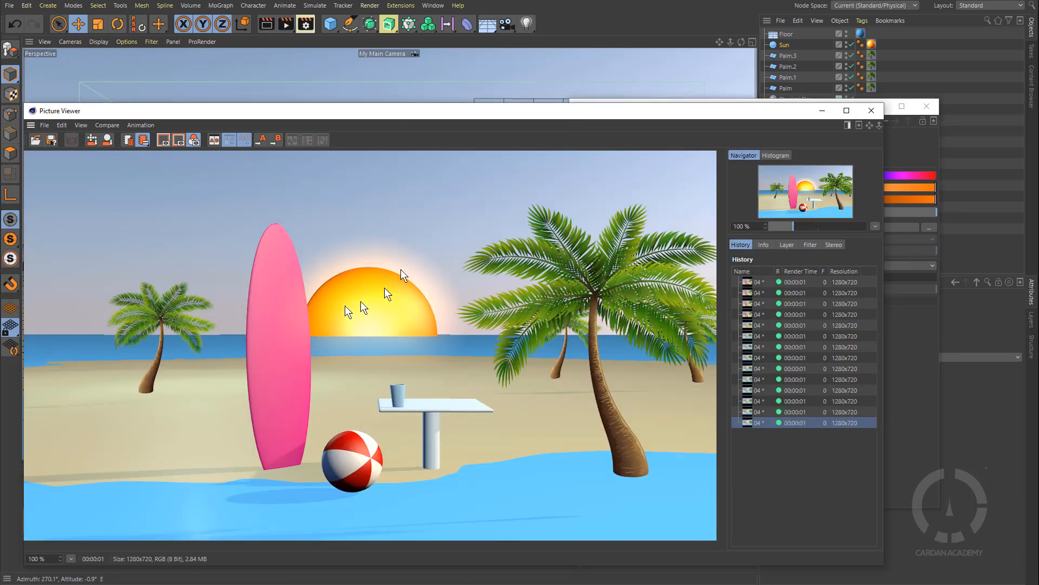
# Step: Set the Sun material's color hue to 33°, render the scene again and reposition the Picture Viewer to check the sun
pyautogui.click(906, 148)
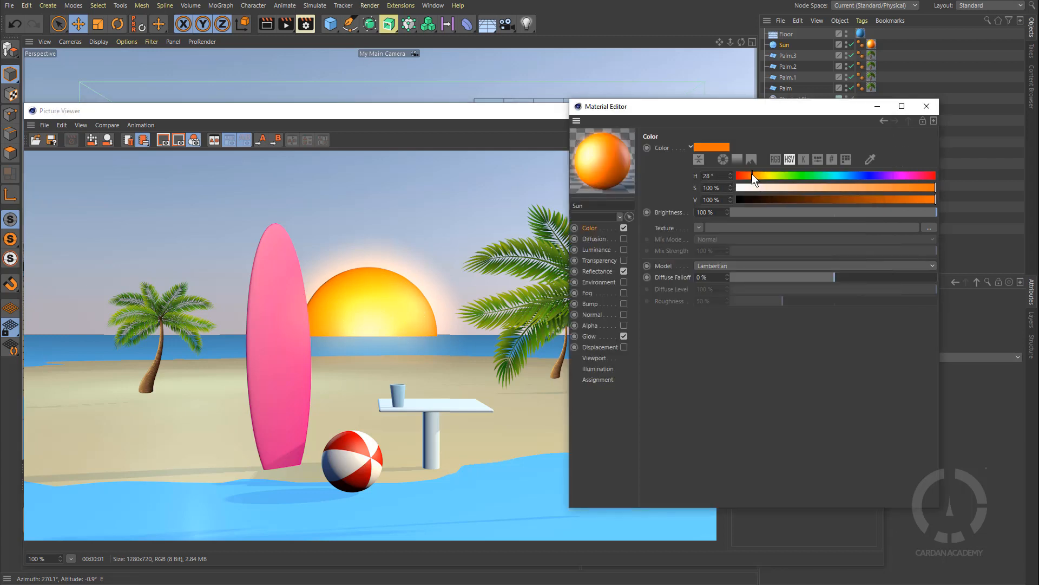
pyautogui.moveTo(752, 174); pyautogui.dragTo(755, 174)
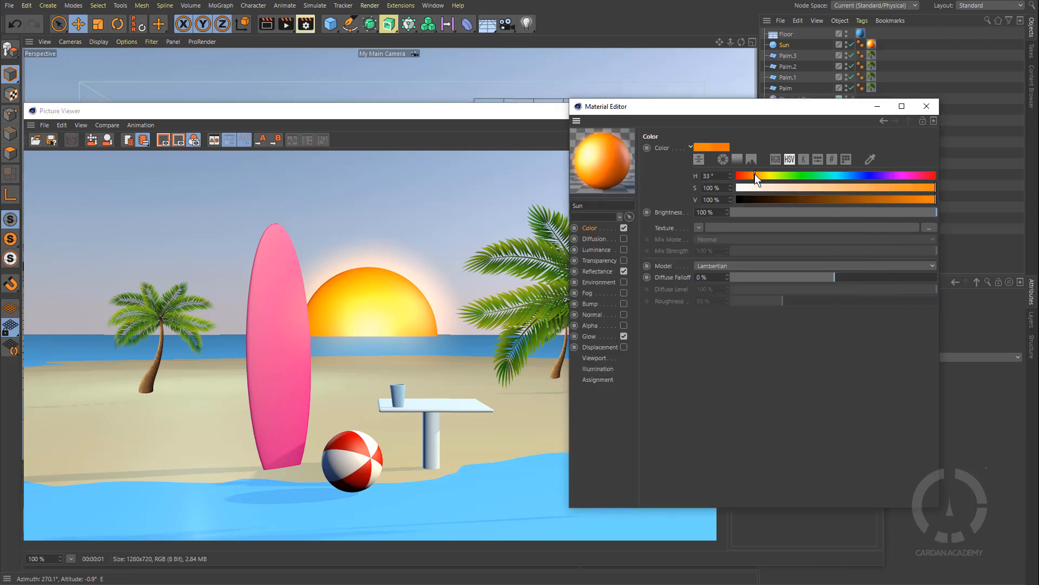
pyautogui.click(281, 25)
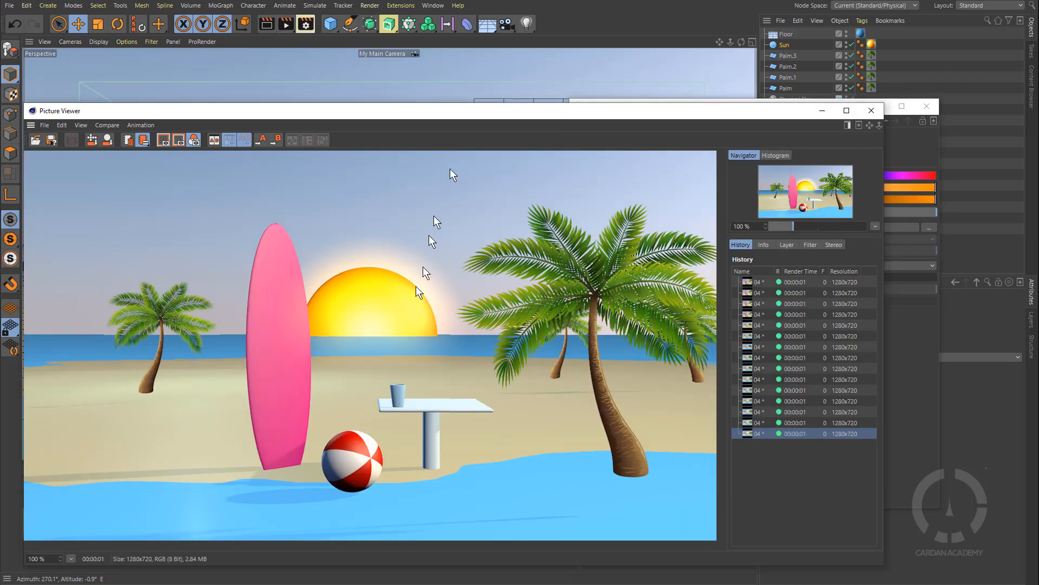
pyautogui.moveTo(471, 115); pyautogui.dragTo(538, 61)
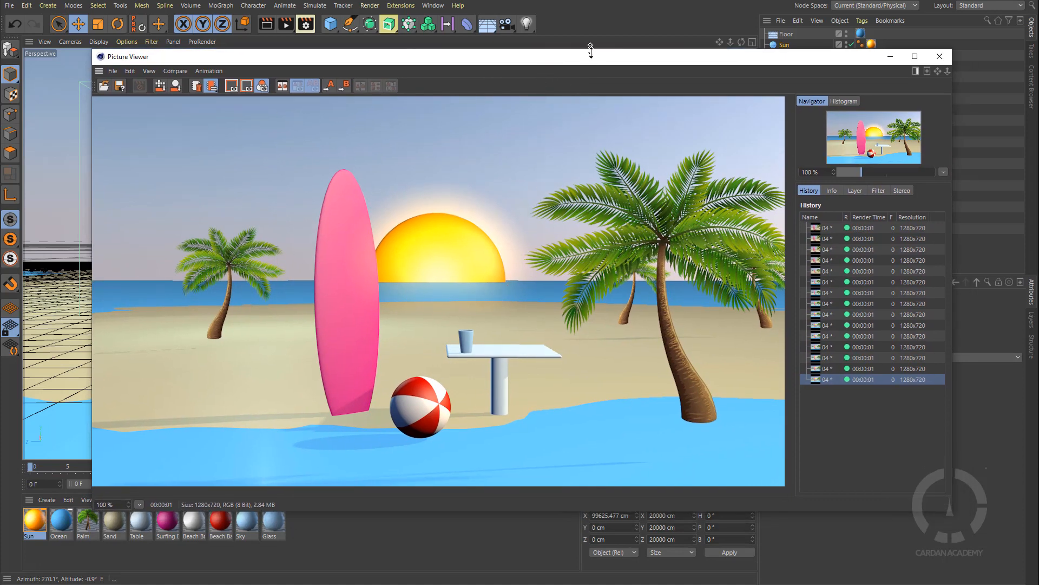
pyautogui.moveTo(591, 56); pyautogui.dragTo(574, 60)
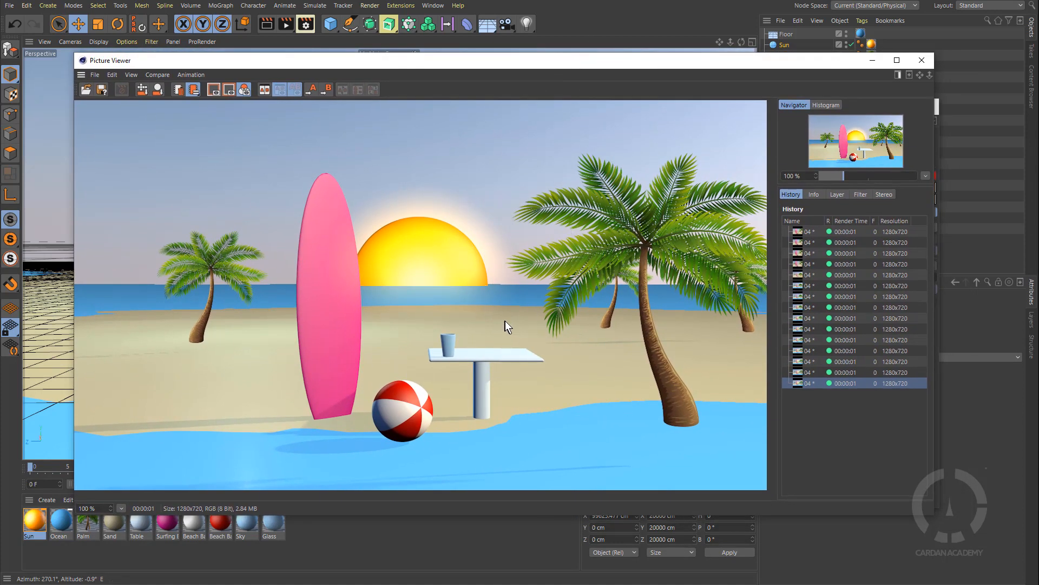